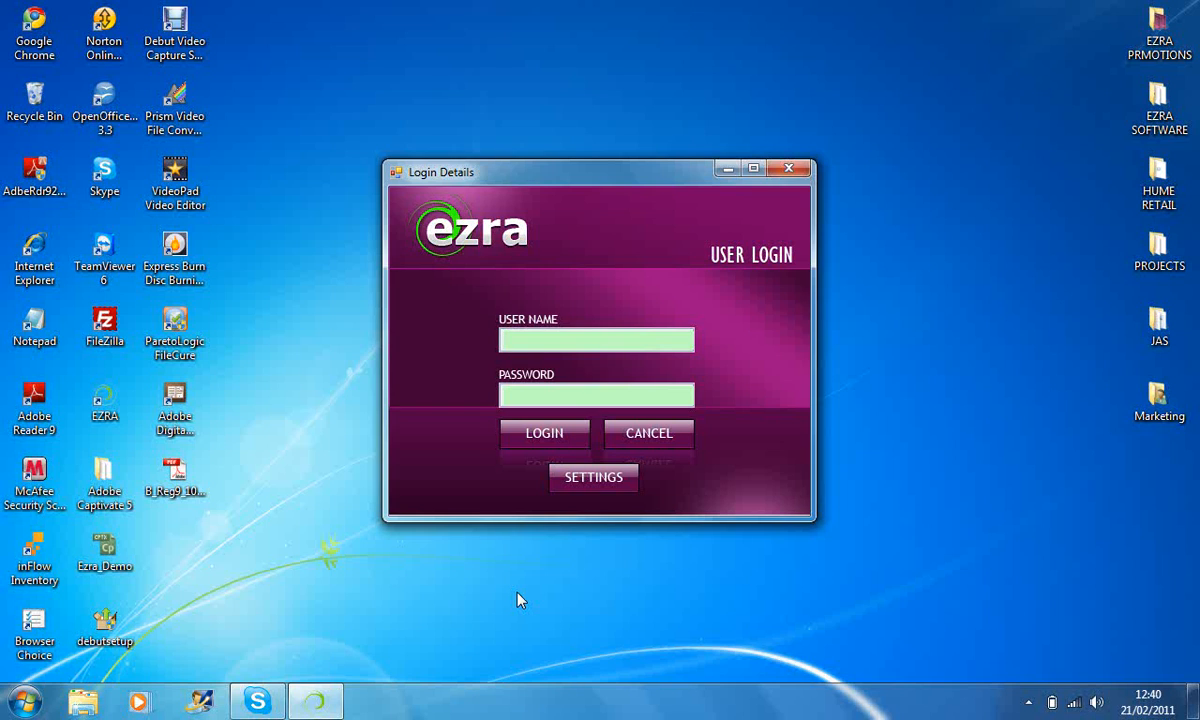
# Log in to EZRA with the user name and account password.
pyautogui.write('admin')
pyautogui.press('Tab')
pyautogui.write('admin')
pyautogui.click(532, 440)
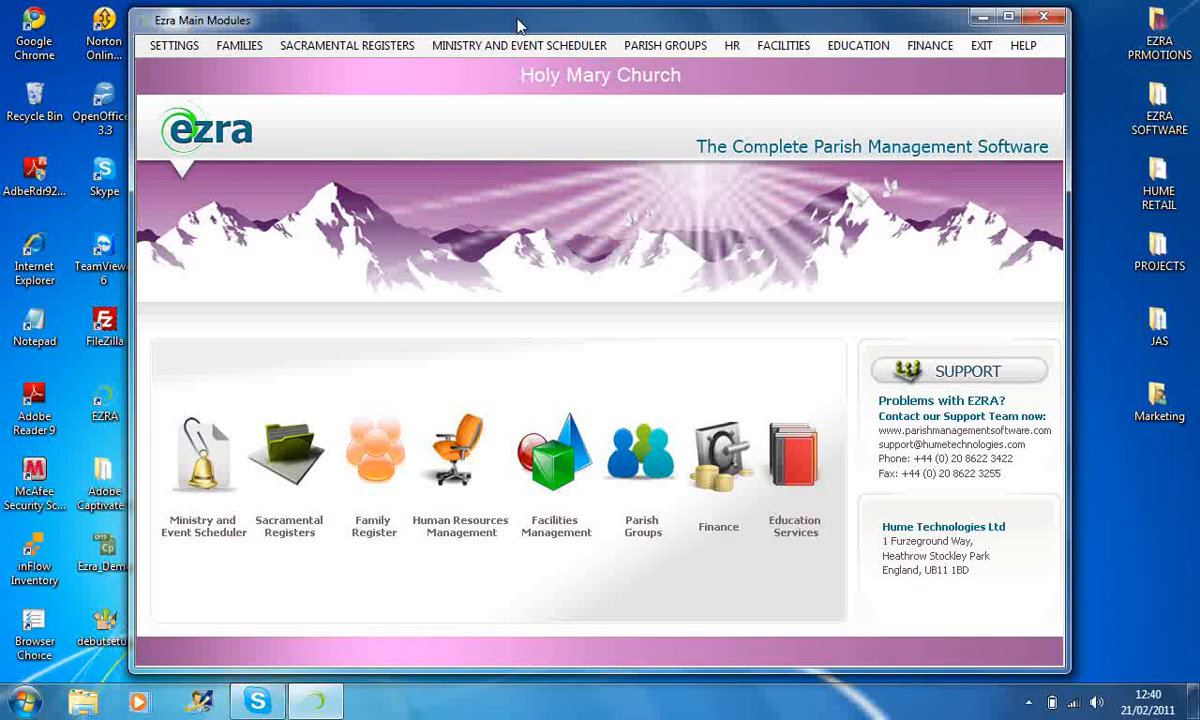
# In the church details, replace Address 2 with the house number, fill Address 4 with the town, save the update and close the form.
pyautogui.click(174, 52)
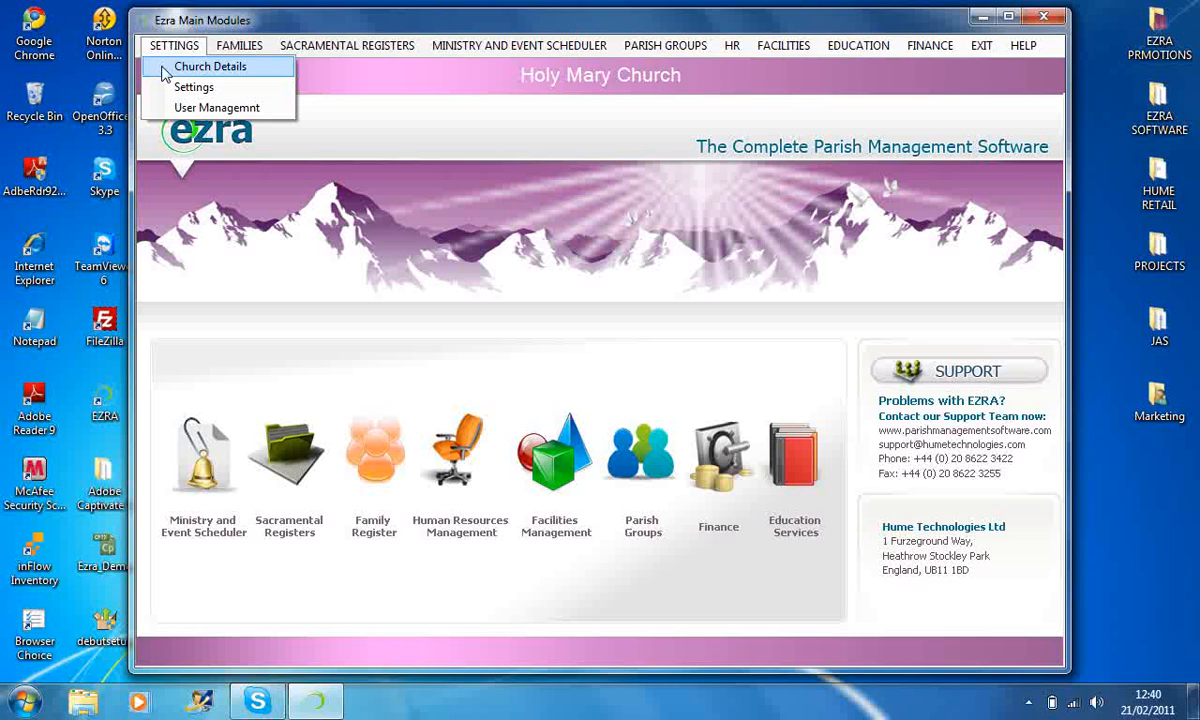
pyautogui.click(164, 70)
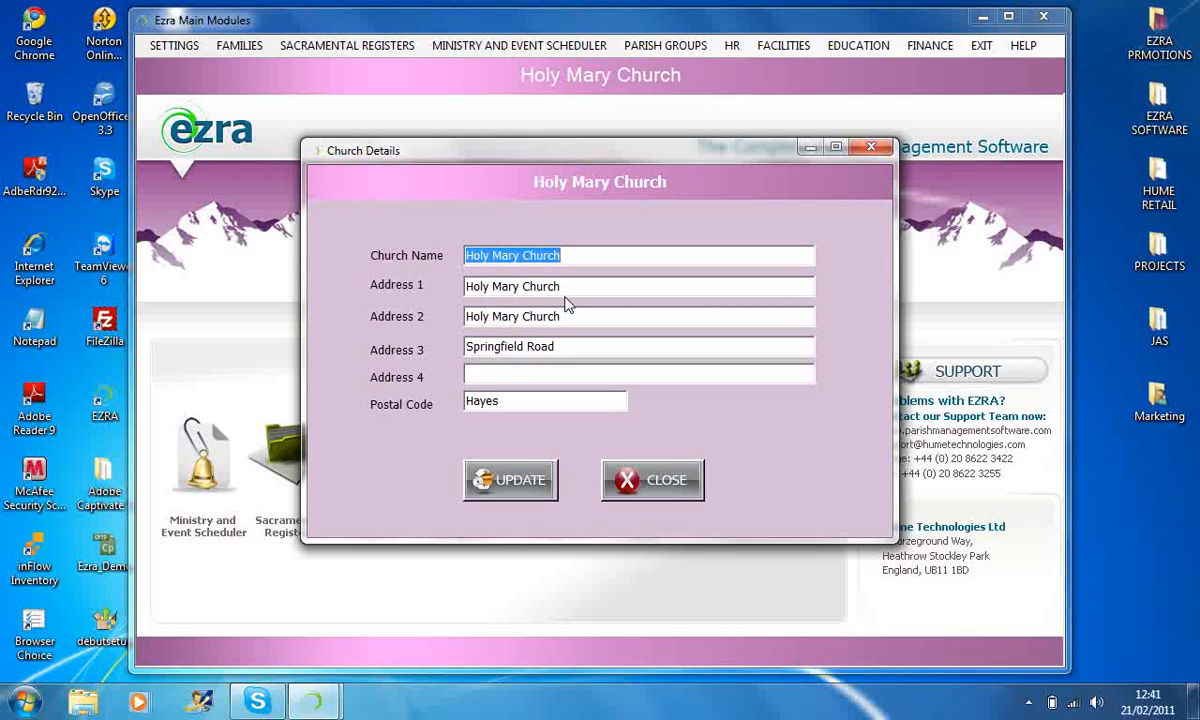
pyautogui.moveTo(563, 318); pyautogui.dragTo(461, 319)
pyautogui.press('Delete')
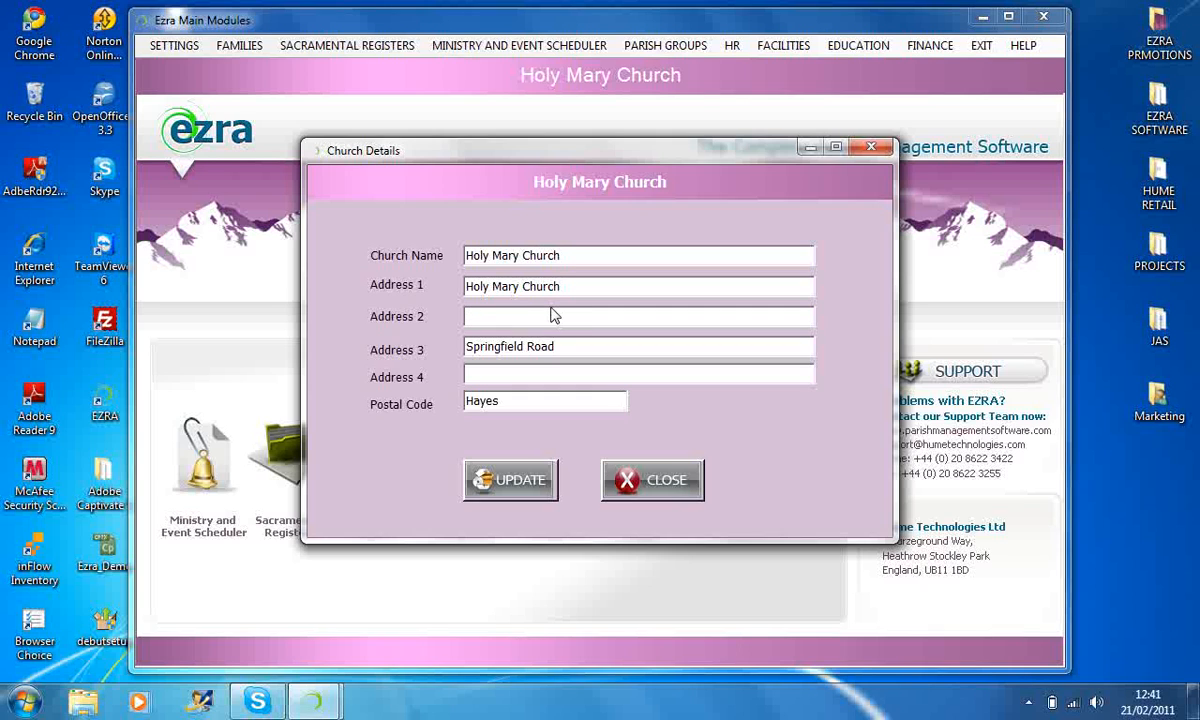
pyautogui.write('08')
pyautogui.click(474, 376)
pyautogui.write('hayes')
pyautogui.click(492, 474)
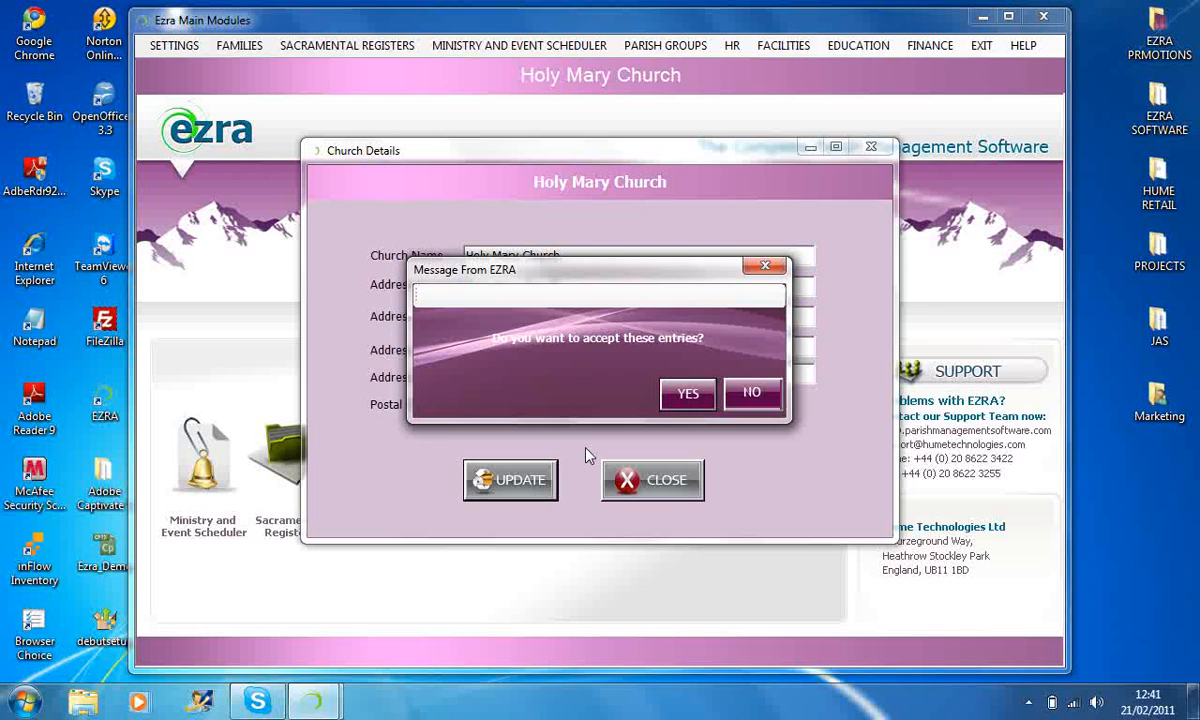
pyautogui.click(688, 394)
pyautogui.click(685, 394)
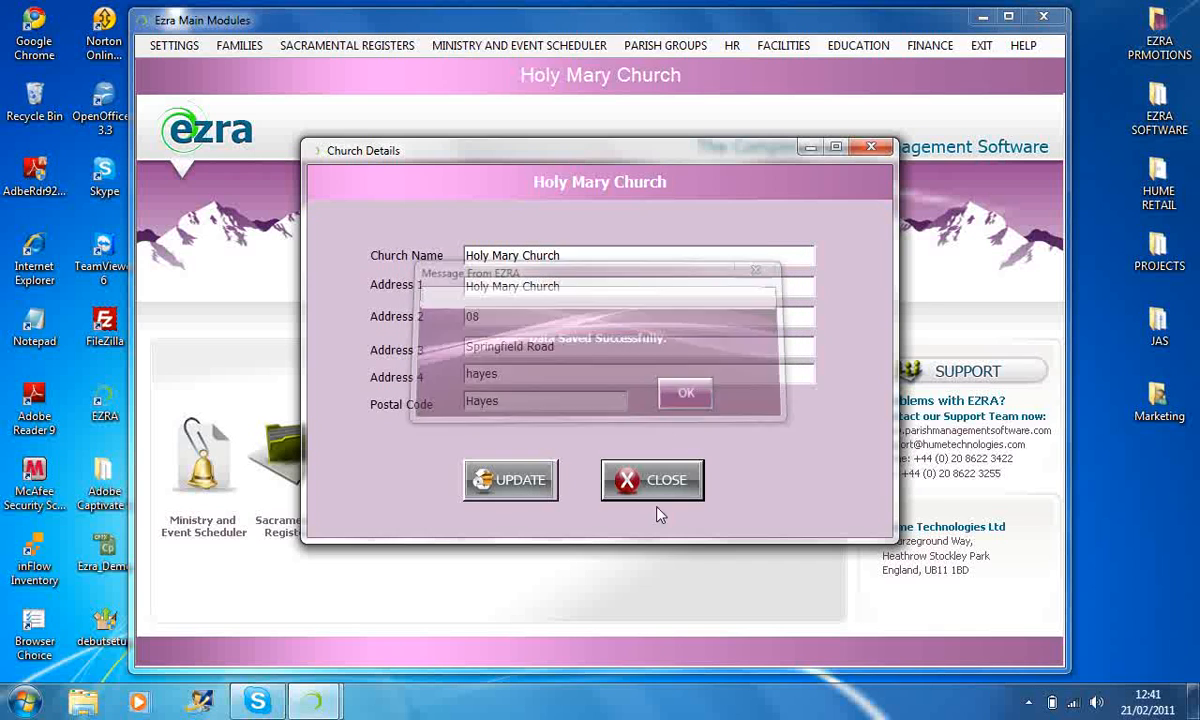
pyautogui.click(657, 484)
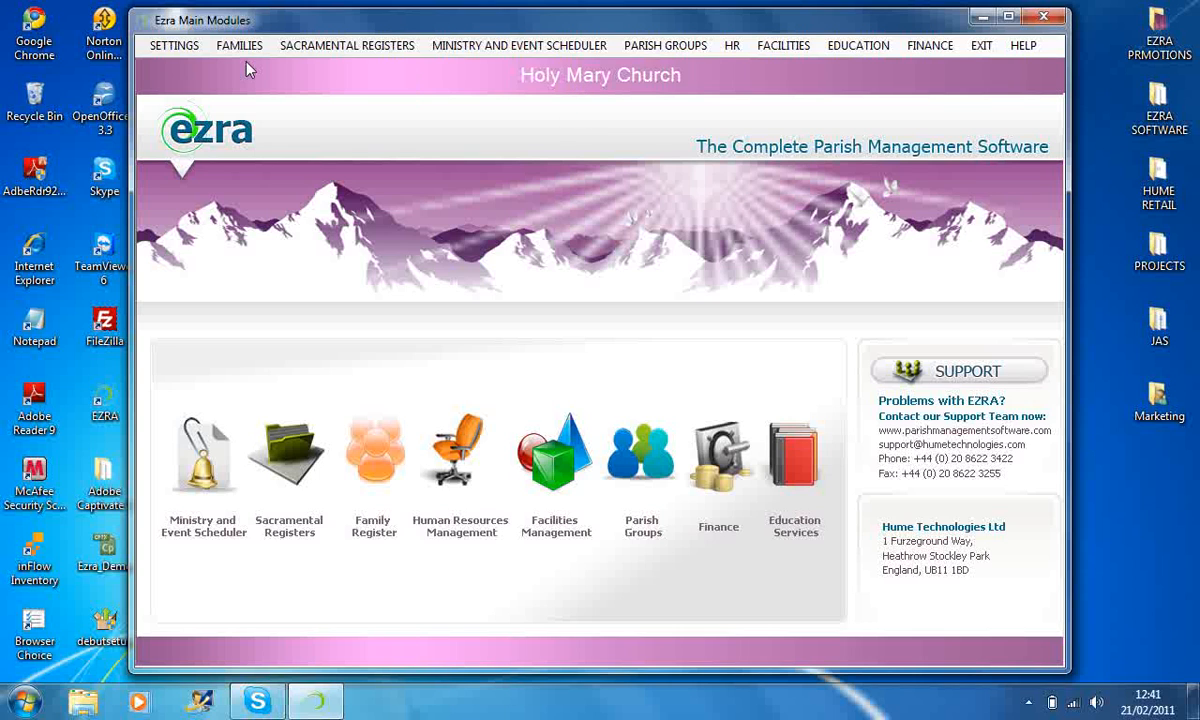
# Open the general settings form, review the database connection and source folder settings, and close it.
pyautogui.click(174, 45)
pyautogui.click(192, 87)
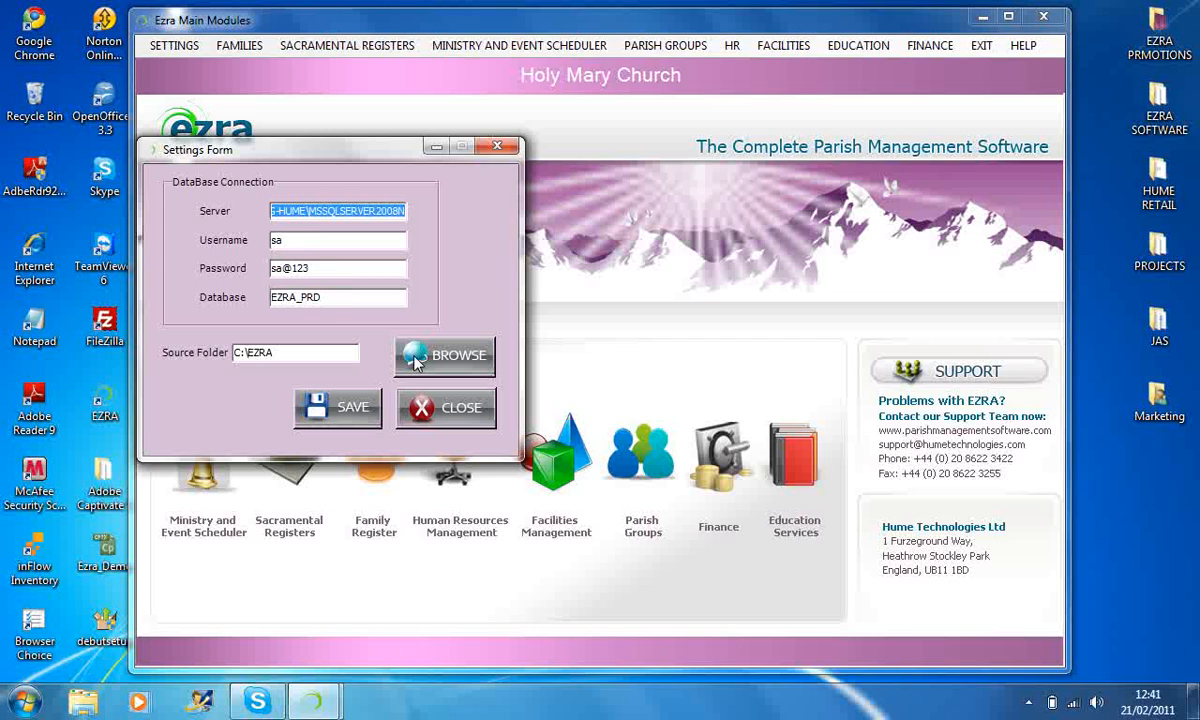
pyautogui.click(349, 414)
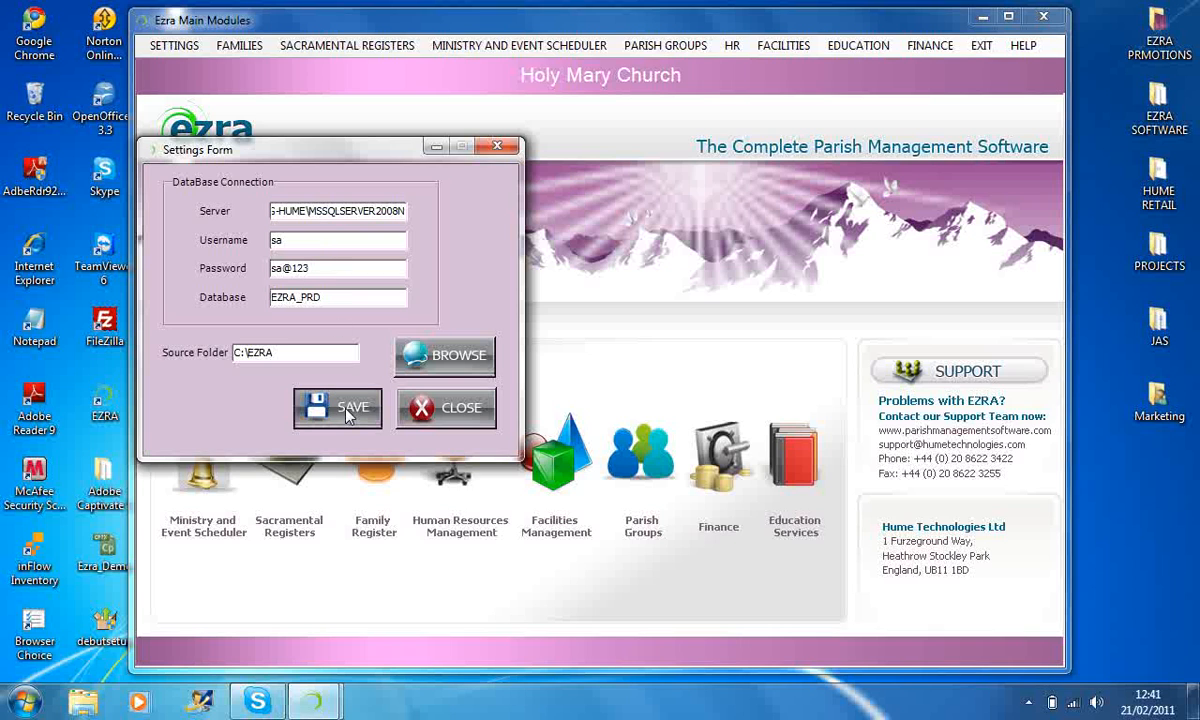
pyautogui.click(349, 414)
pyautogui.click(410, 354)
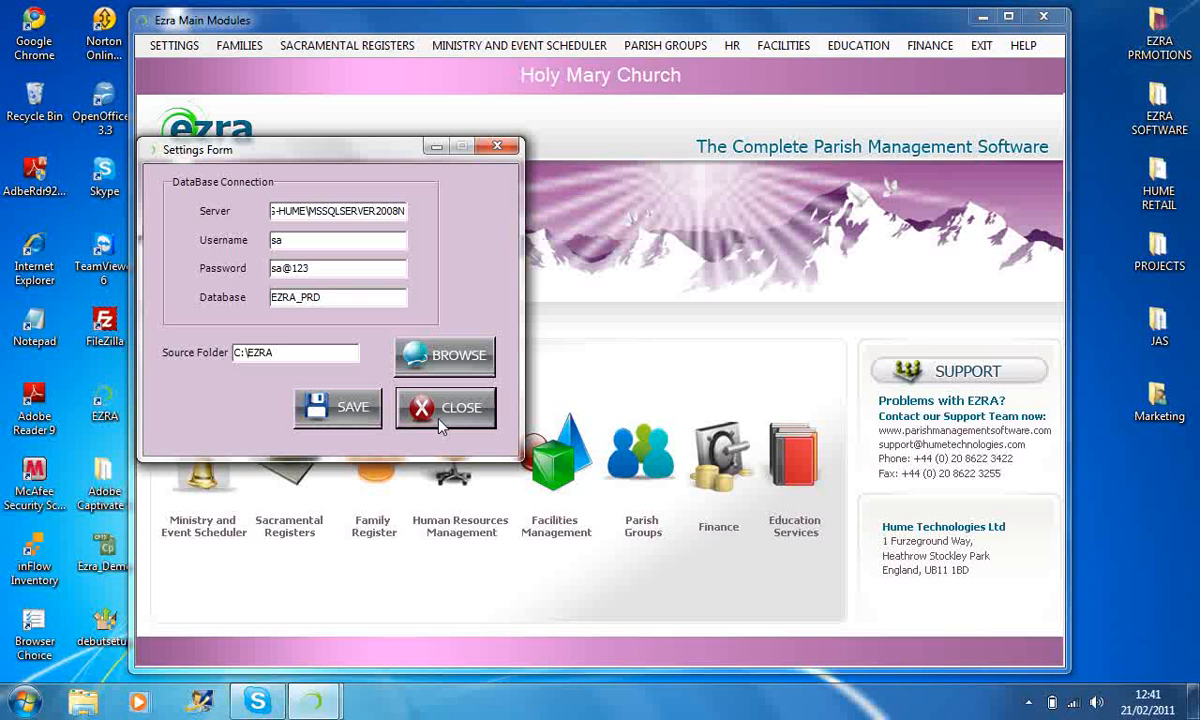
pyautogui.click(440, 425)
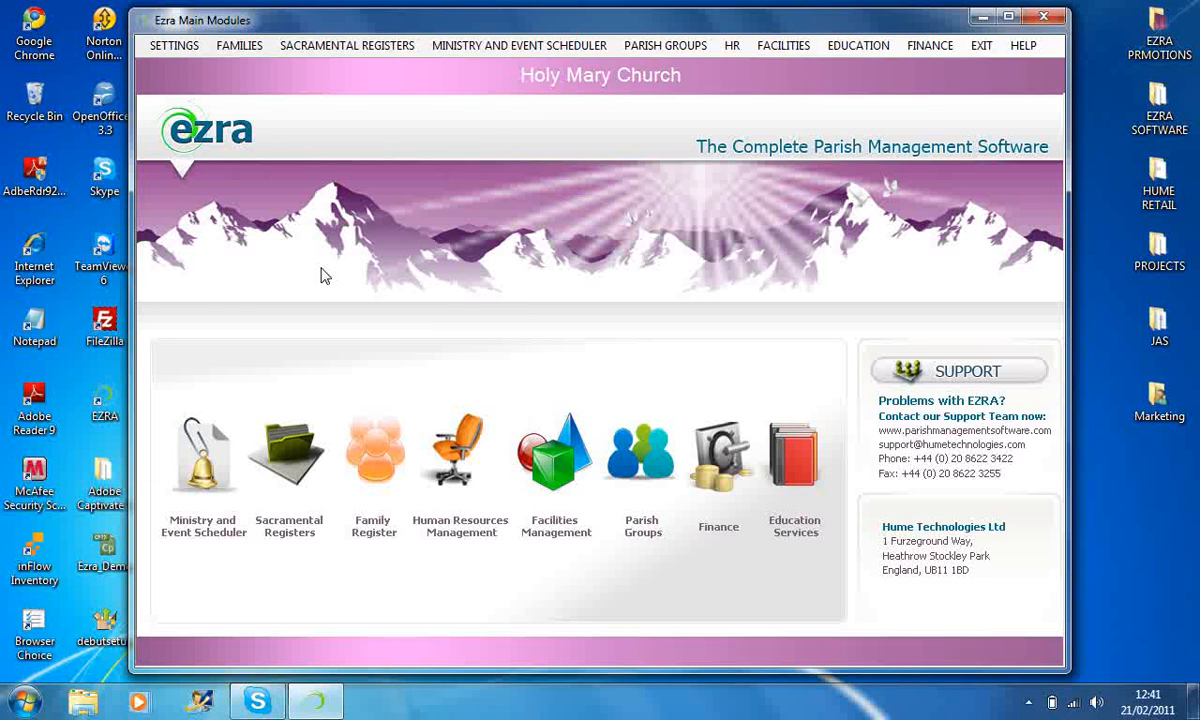
# Open user management and enter the employee name and user name for the user profile.
pyautogui.click(174, 46)
pyautogui.click(205, 107)
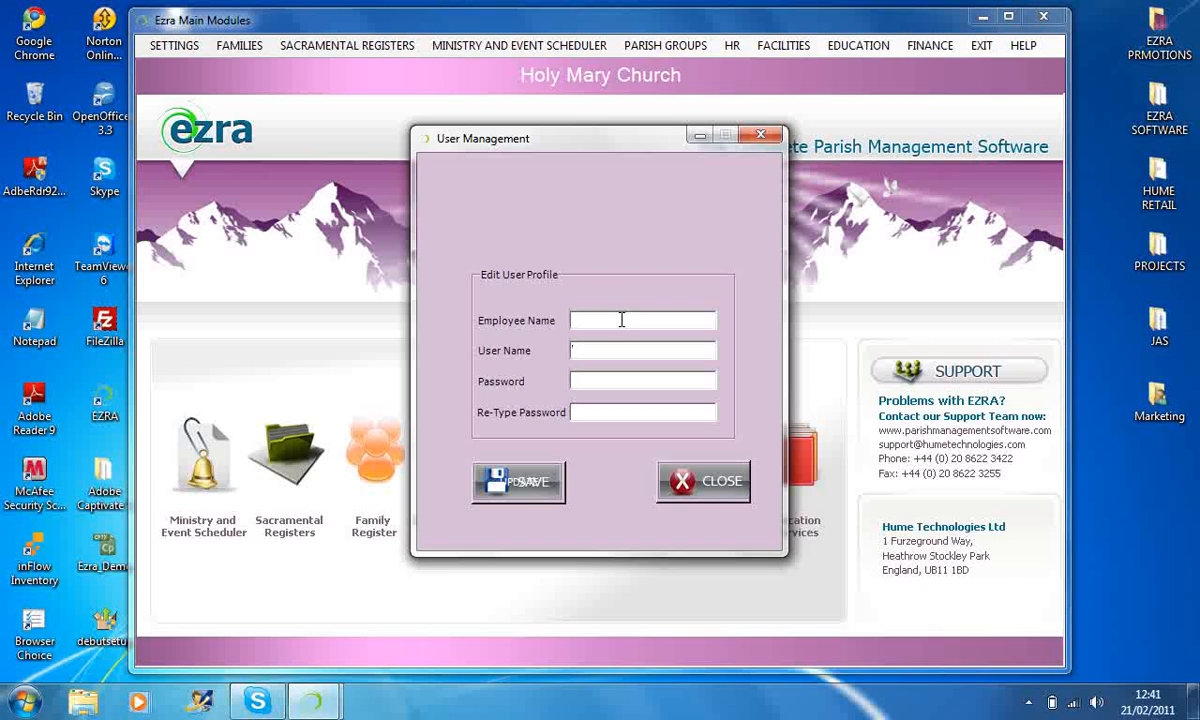
pyautogui.click(621, 320)
pyautogui.write('fr john')
pyautogui.press('Tab')
pyautogui.write('john')
# Enter and retype the user's password, save the profile and close user management.
pyautogui.press('Tab')
pyautogui.write('123456')
pyautogui.press('Tab')
pyautogui.write('123456')
pyautogui.click(518, 484)
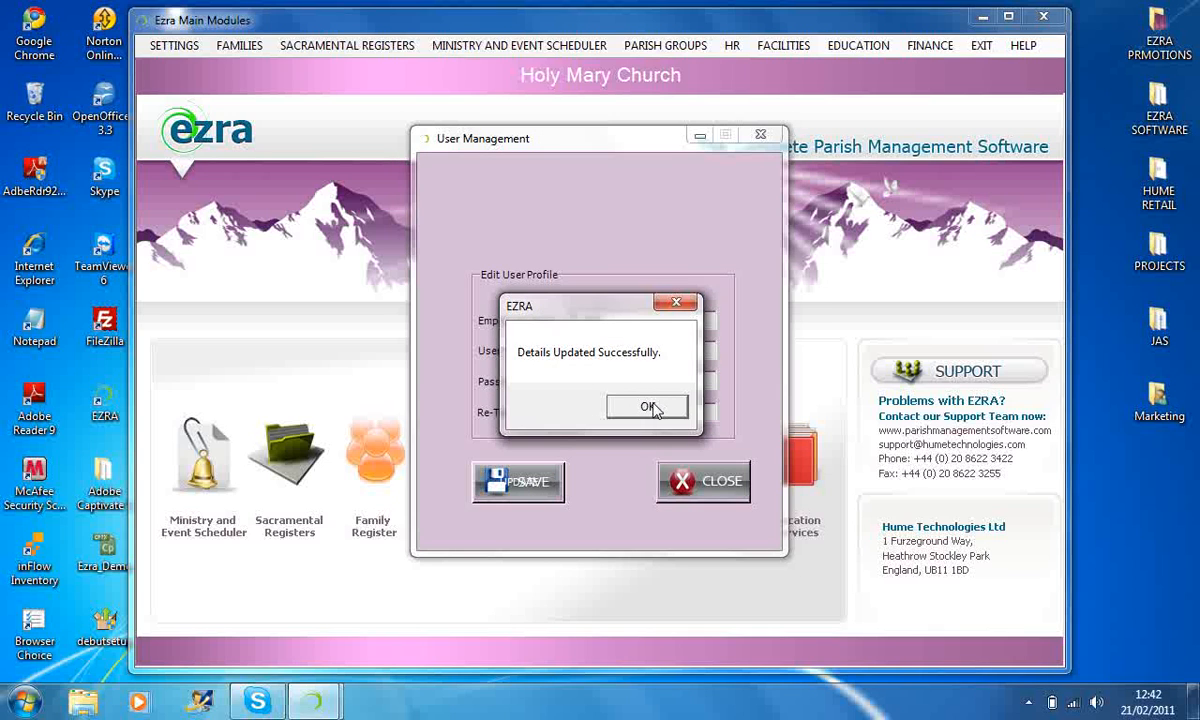
pyautogui.click(650, 408)
pyautogui.click(695, 480)
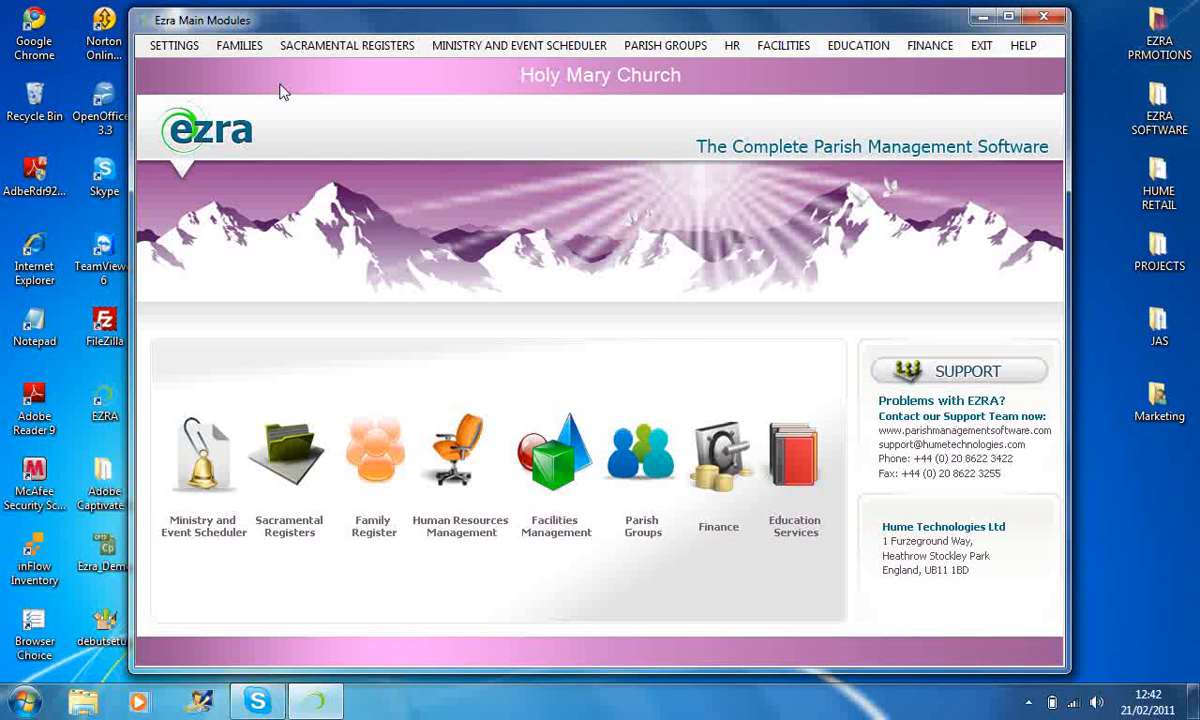
# Open the family details entry form, search family IDs for "T" and load the fifth matching family record.
pyautogui.click(241, 45)
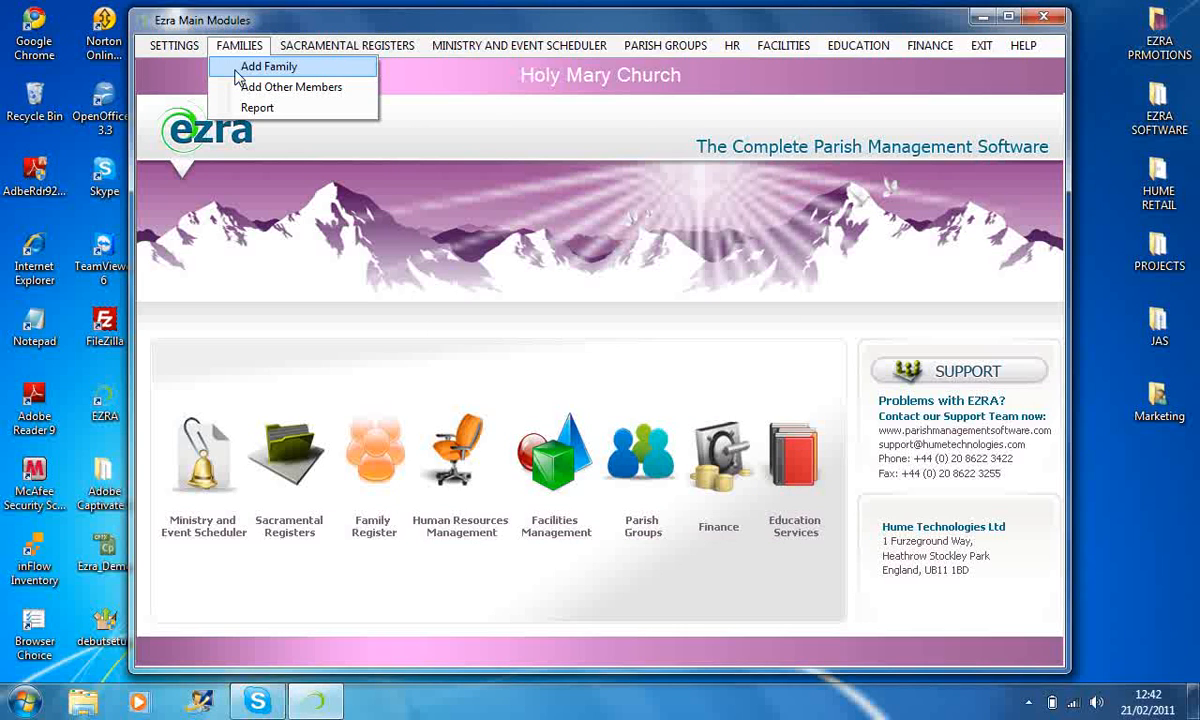
pyautogui.click(213, 72)
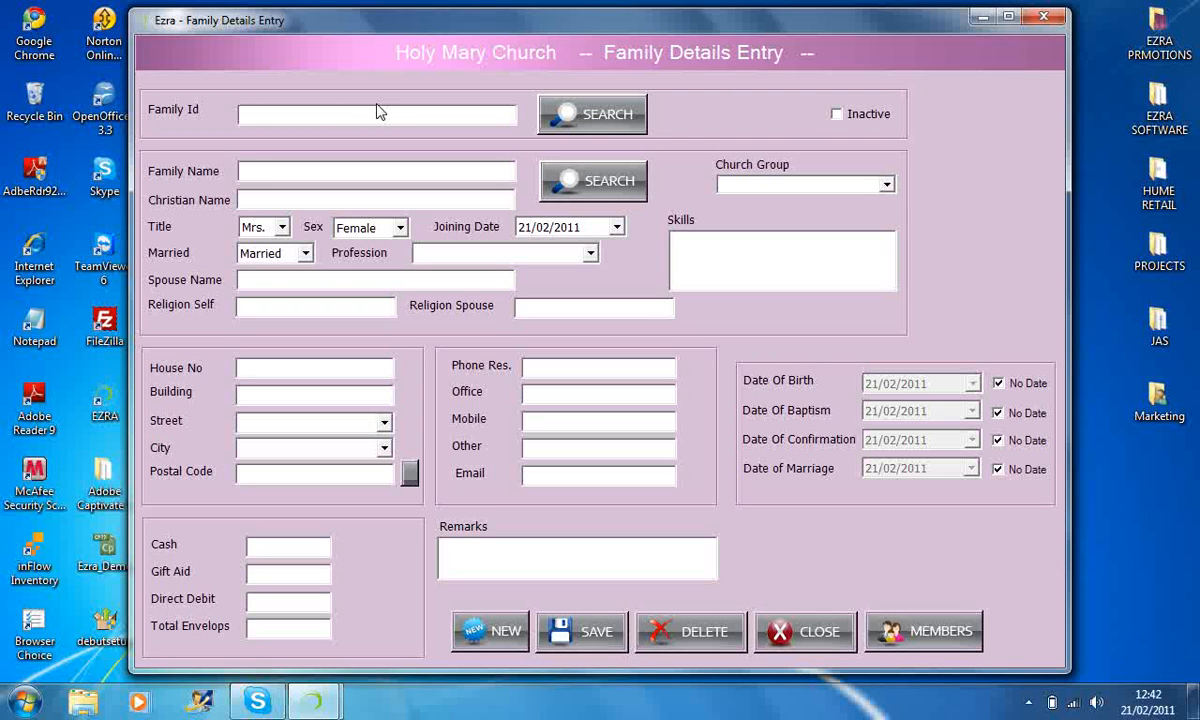
pyautogui.click(376, 112)
pyautogui.write('T')
pyautogui.click(600, 124)
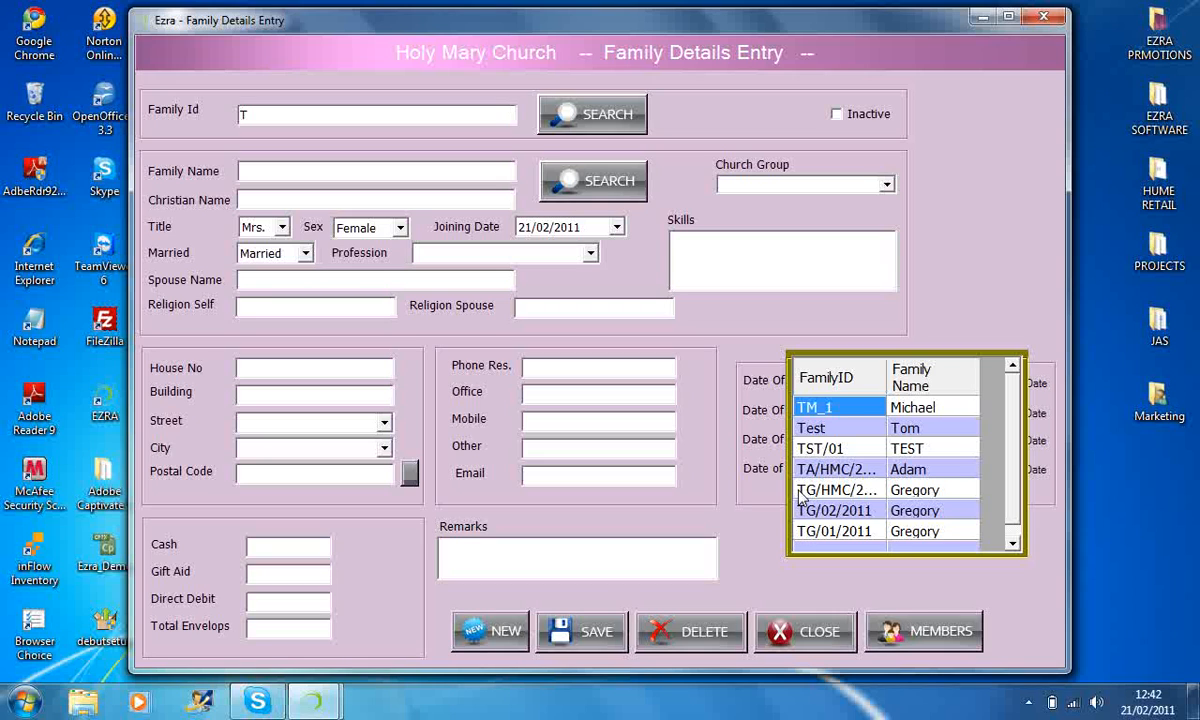
pyautogui.doubleClick(800, 491)
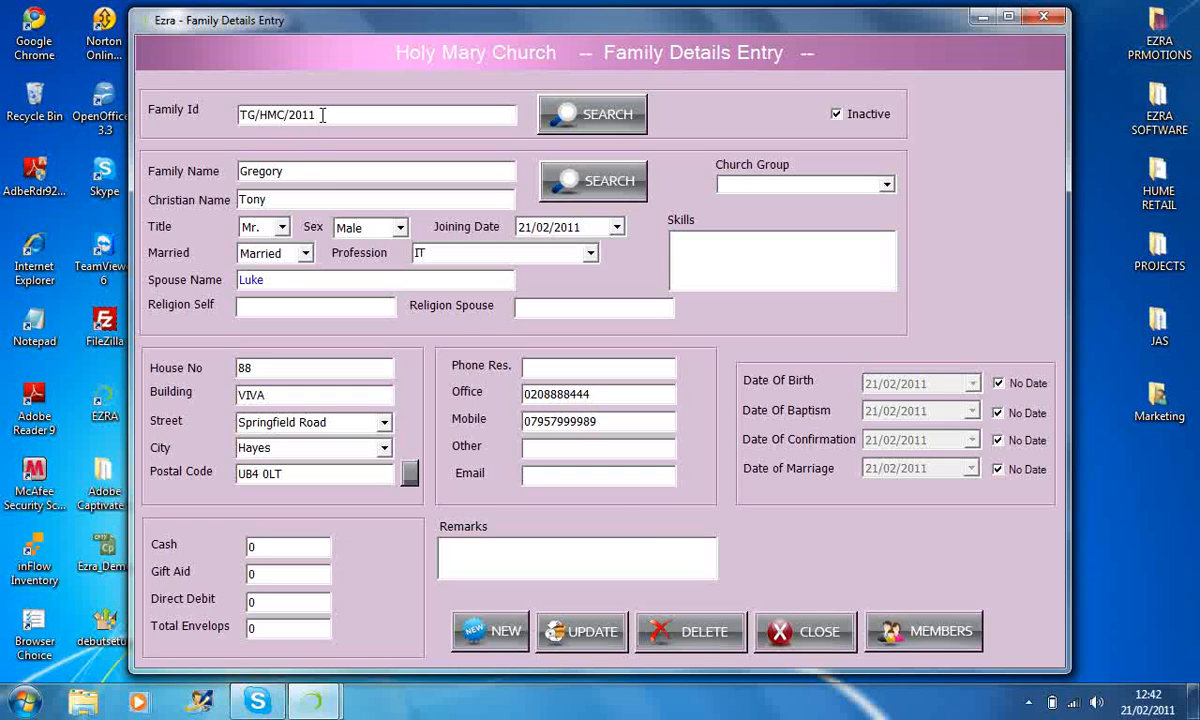
# Open the family's member details, view both members' records, clear the form for a new member and close it.
pyautogui.click(918, 629)
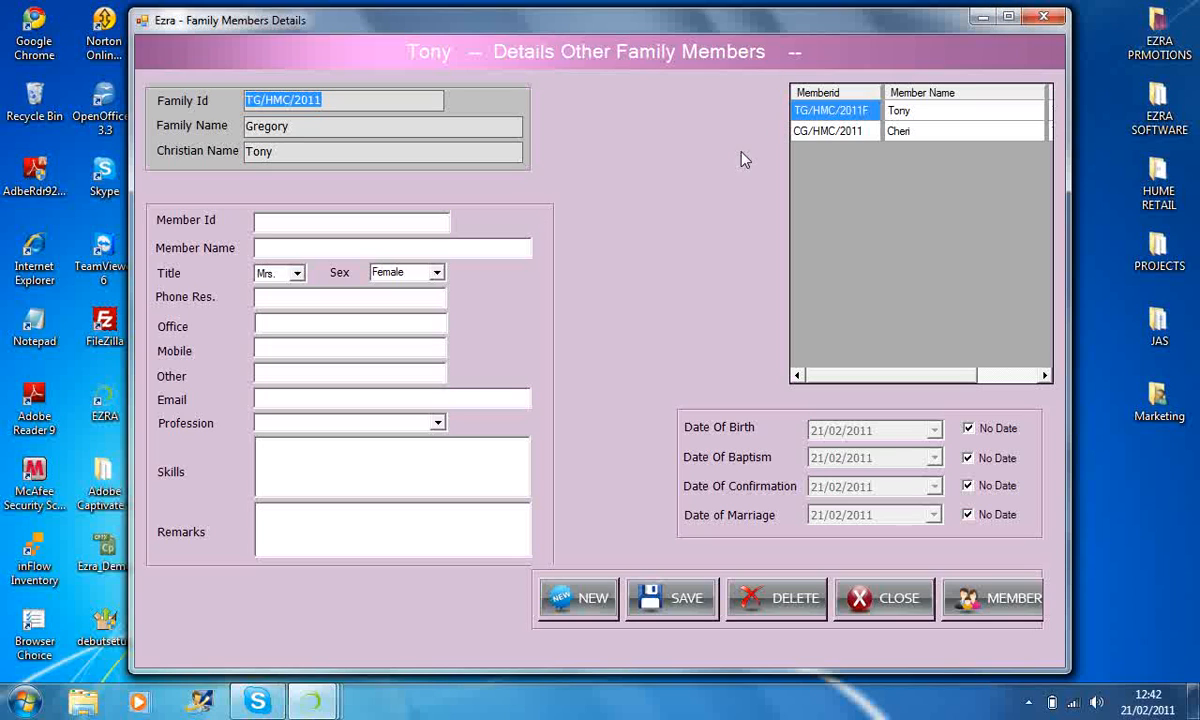
pyautogui.click(797, 132)
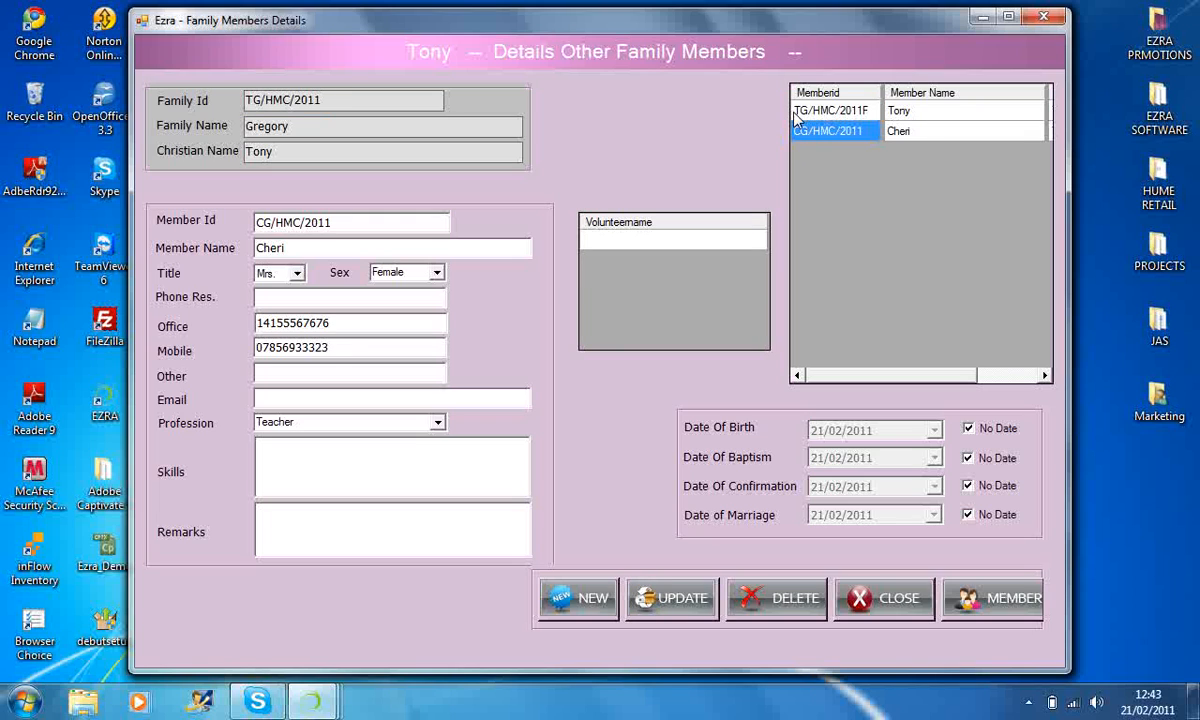
pyautogui.click(797, 112)
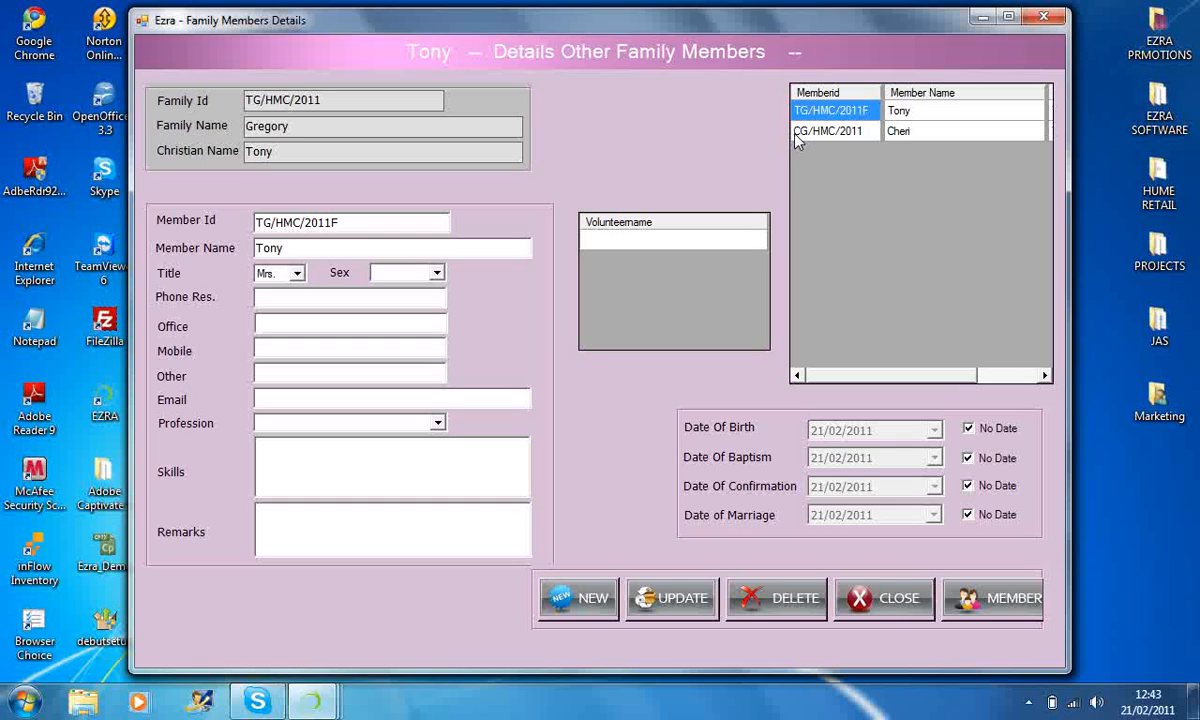
pyautogui.click(797, 131)
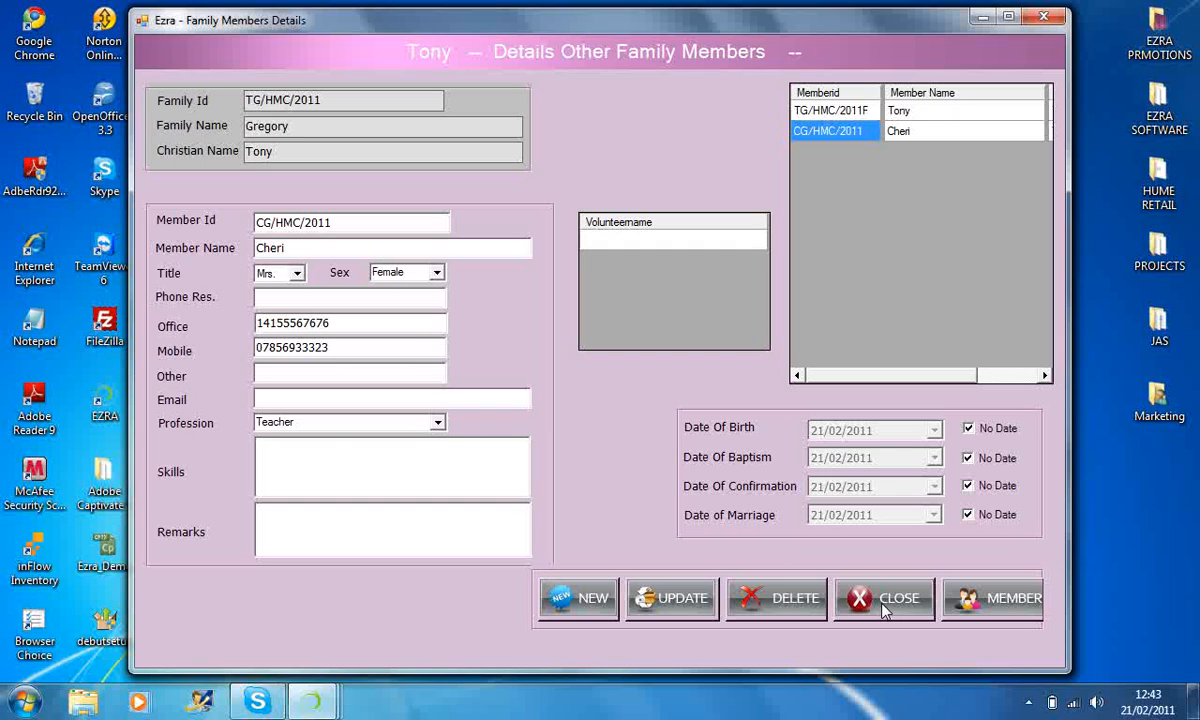
pyautogui.click(598, 604)
pyautogui.click(604, 611)
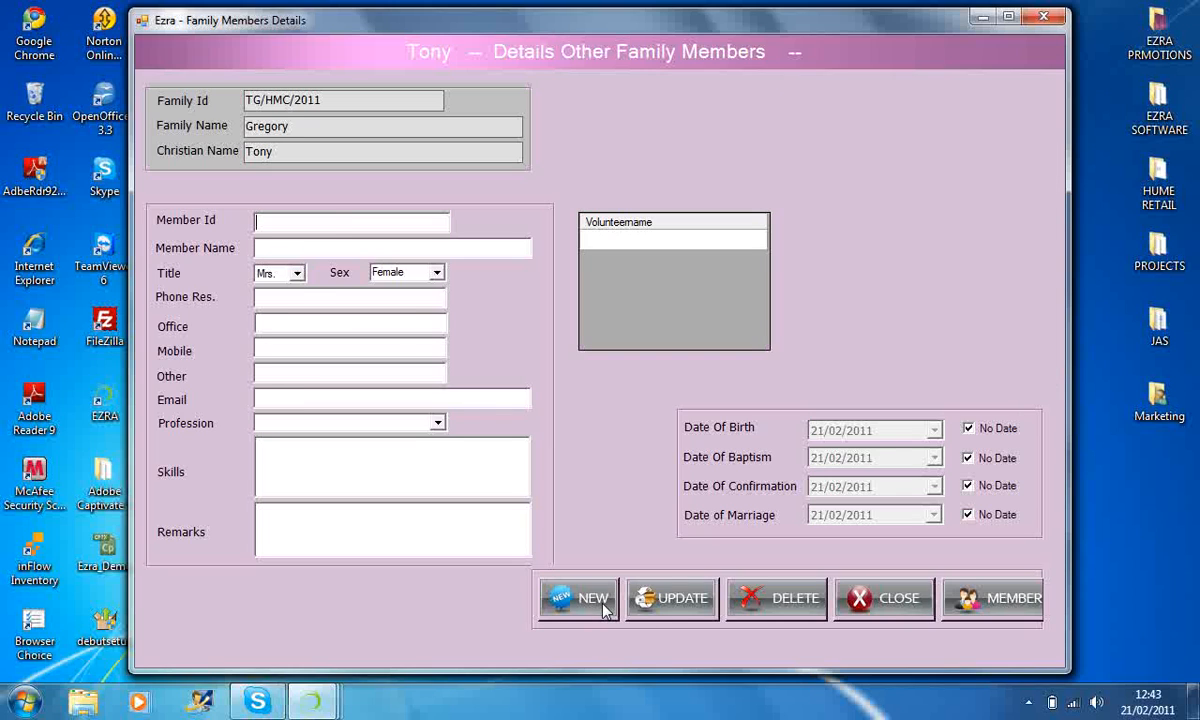
pyautogui.click(875, 600)
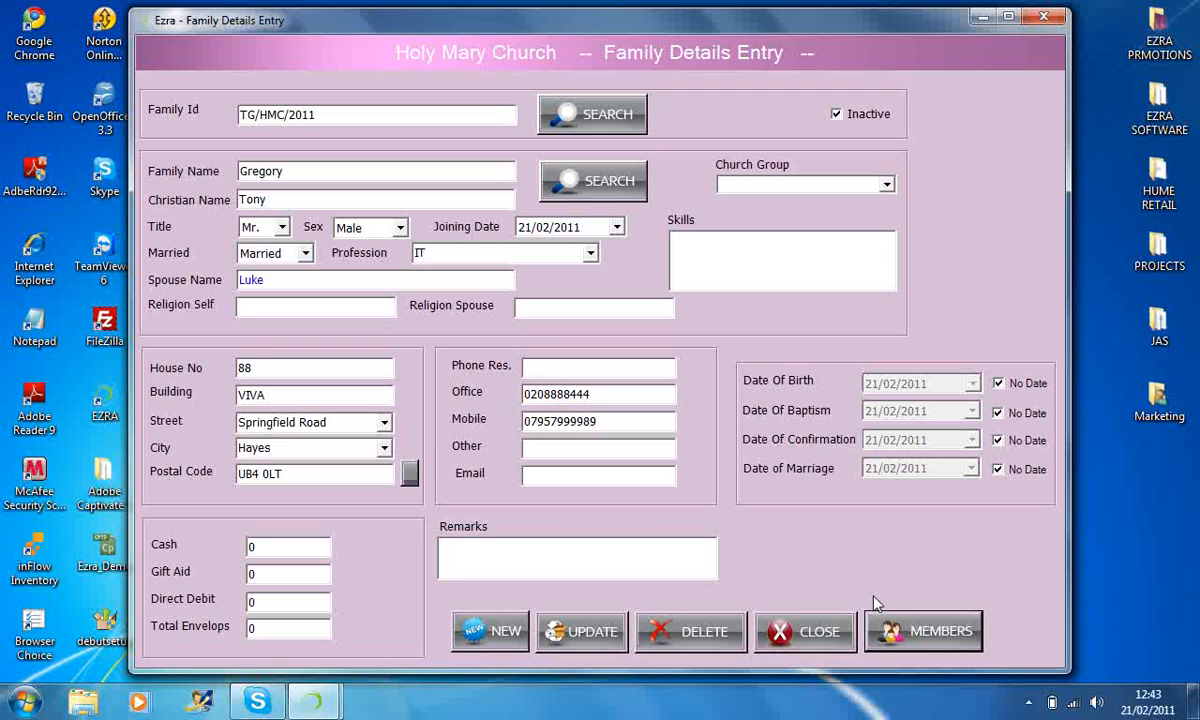
# Search for the same family ID again, reload its record, check its member list and close both family forms.
pyautogui.click(567, 118)
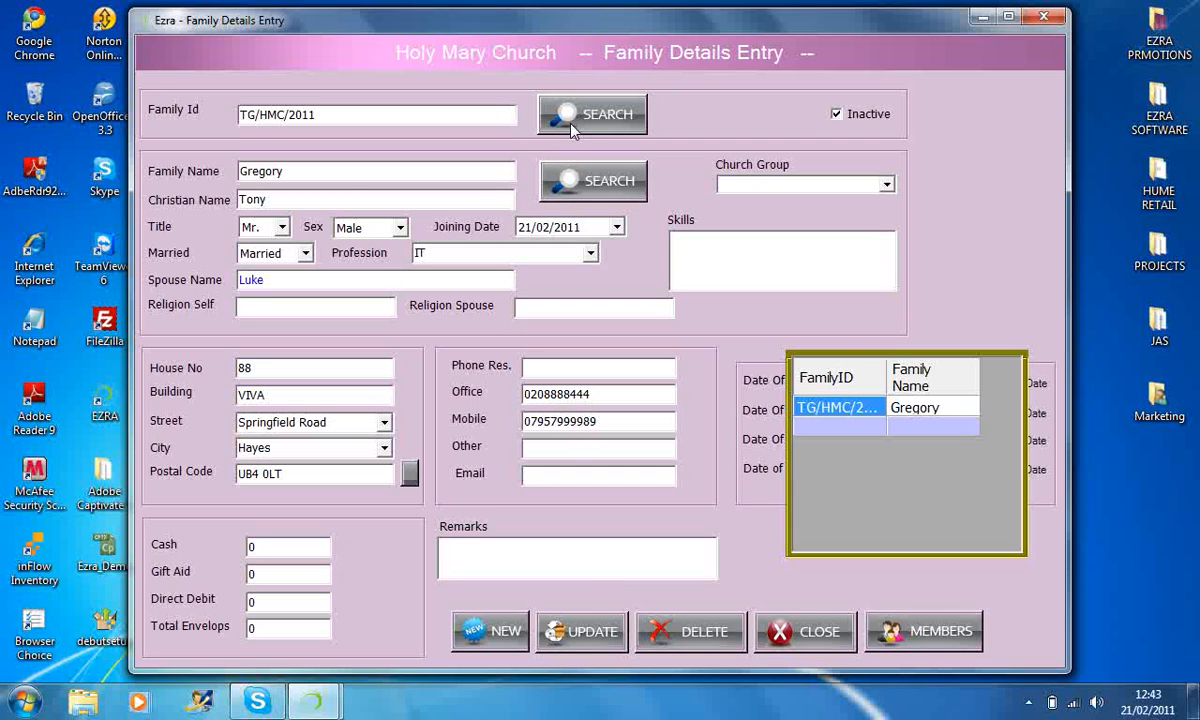
pyautogui.doubleClick(801, 412)
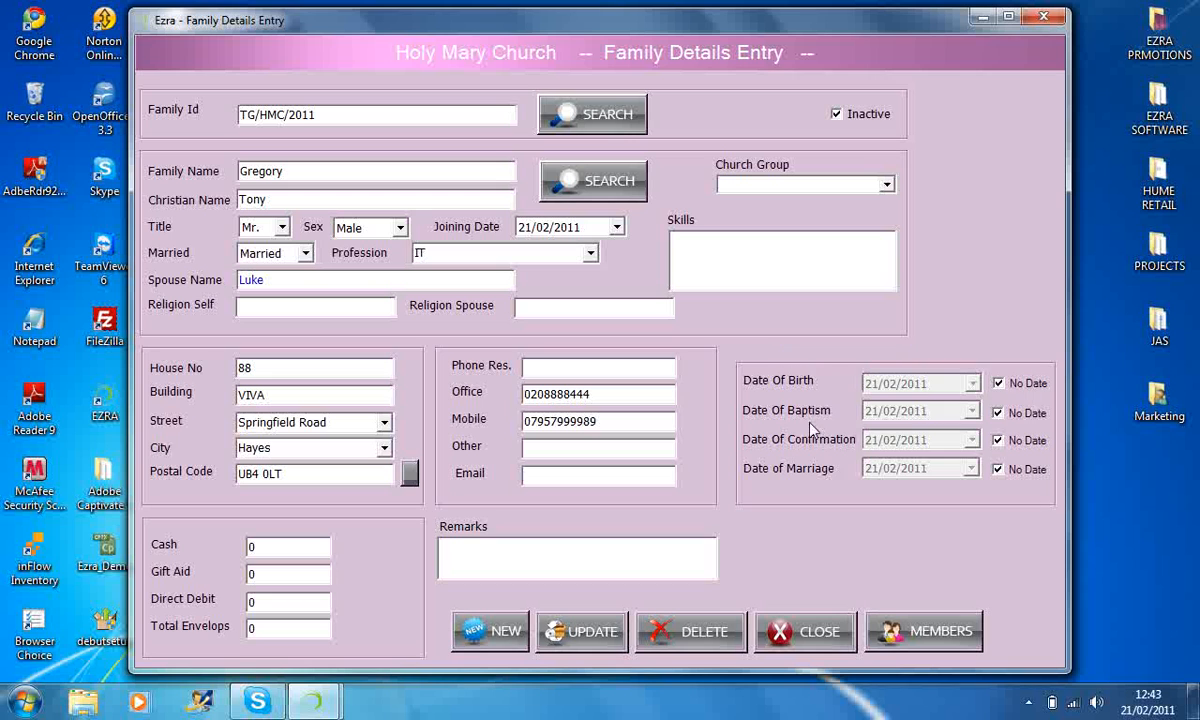
pyautogui.click(912, 630)
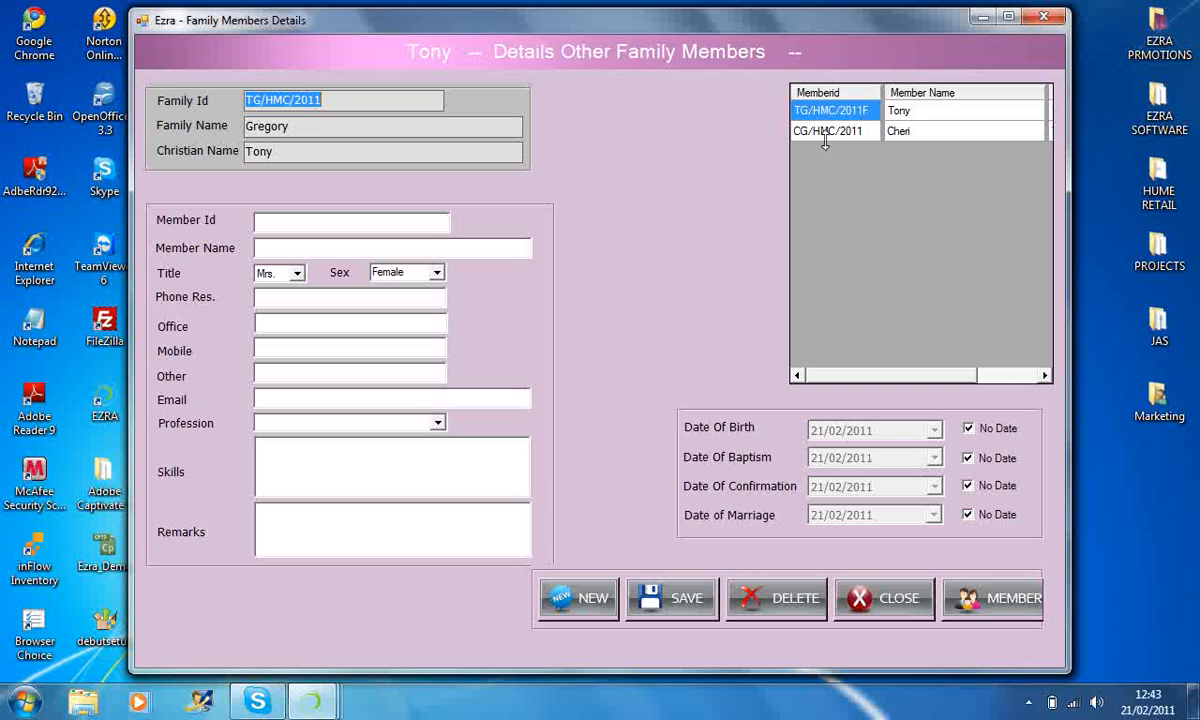
pyautogui.click(918, 597)
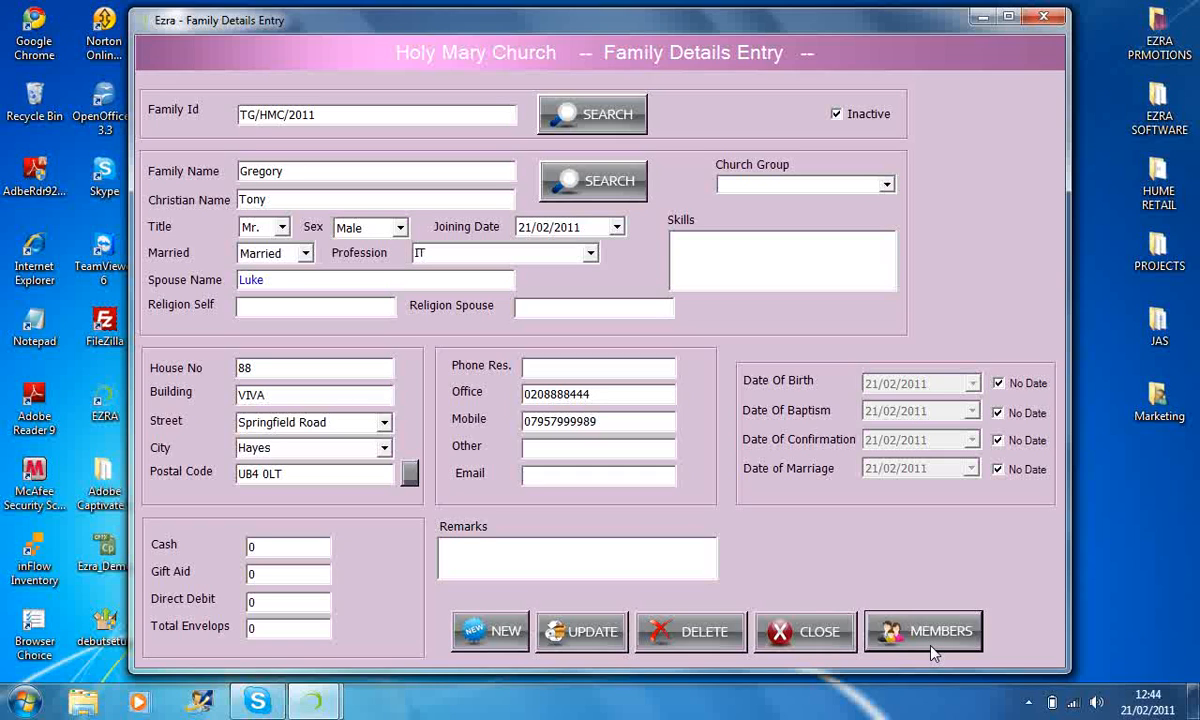
pyautogui.click(814, 634)
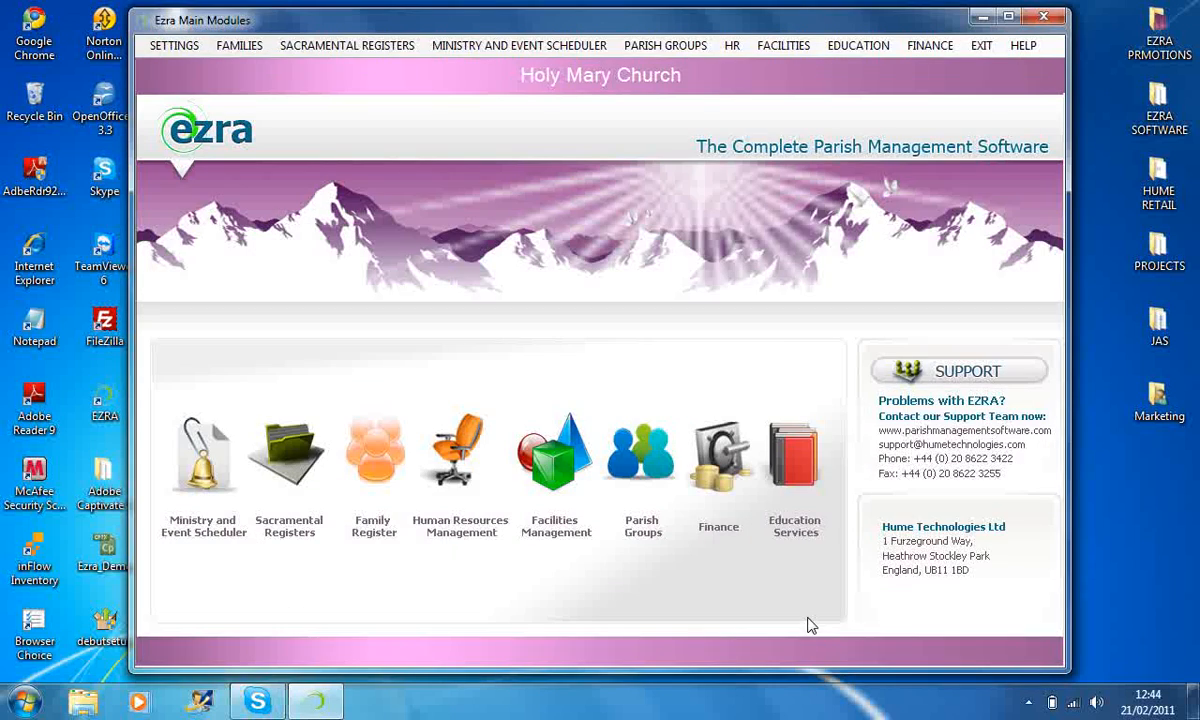
# Maximize the main window and open the baptism entry form from the sacramental registers.
pyautogui.moveTo(748, 19); pyautogui.dragTo(743, 19)
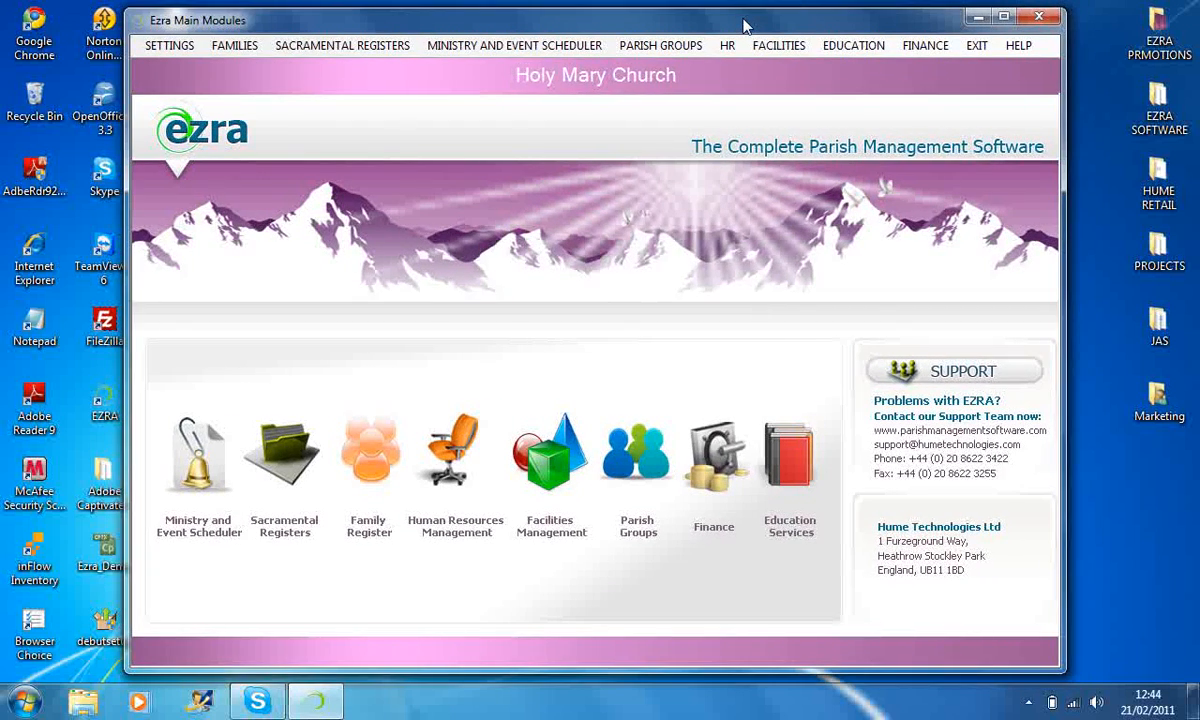
pyautogui.doubleClick(541, 19)
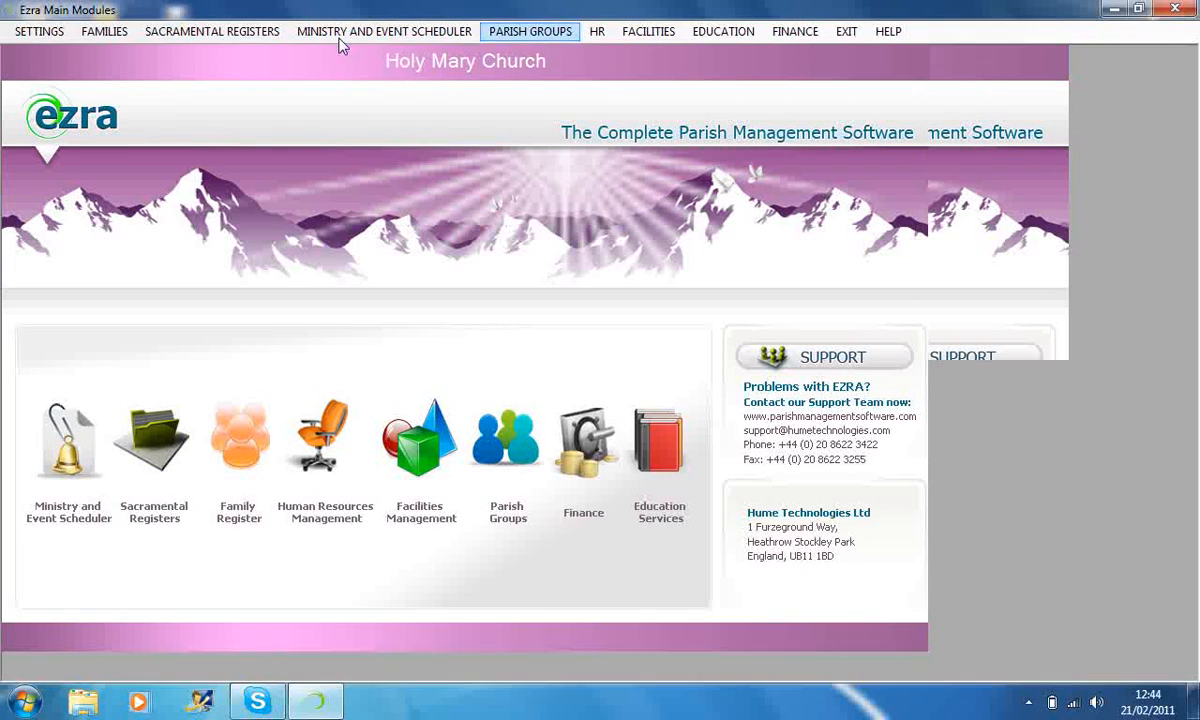
pyautogui.click(245, 31)
pyautogui.moveTo(197, 93)
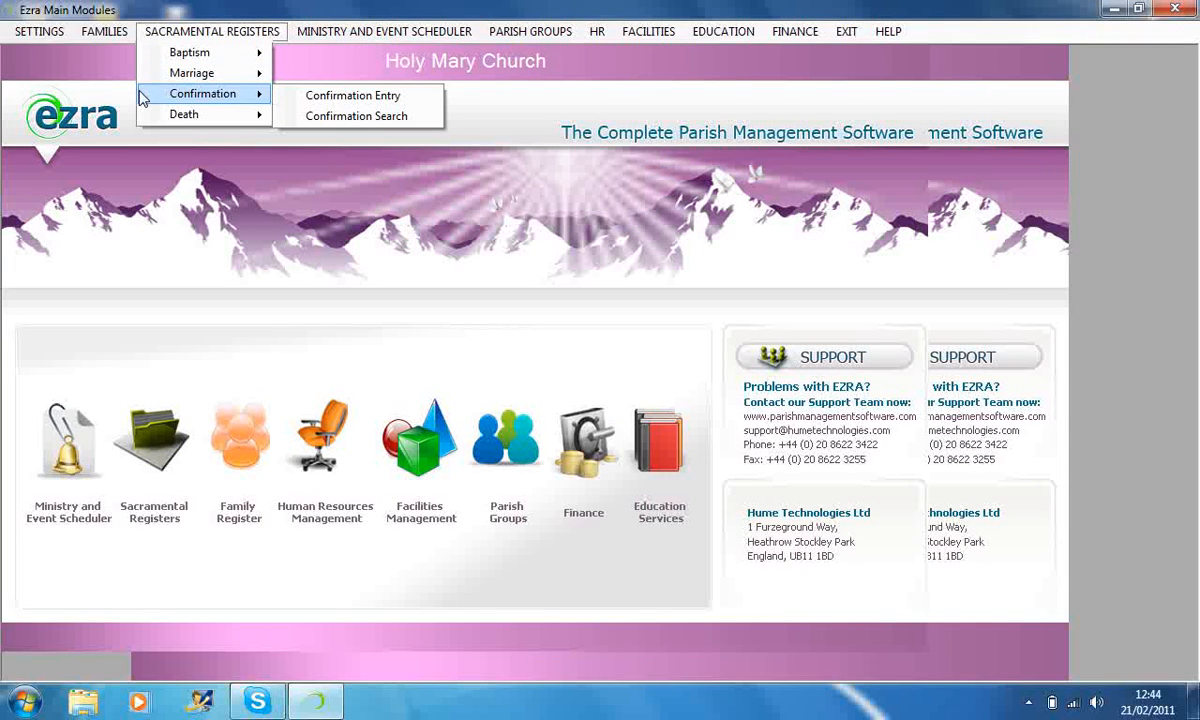
pyautogui.moveTo(157, 62)
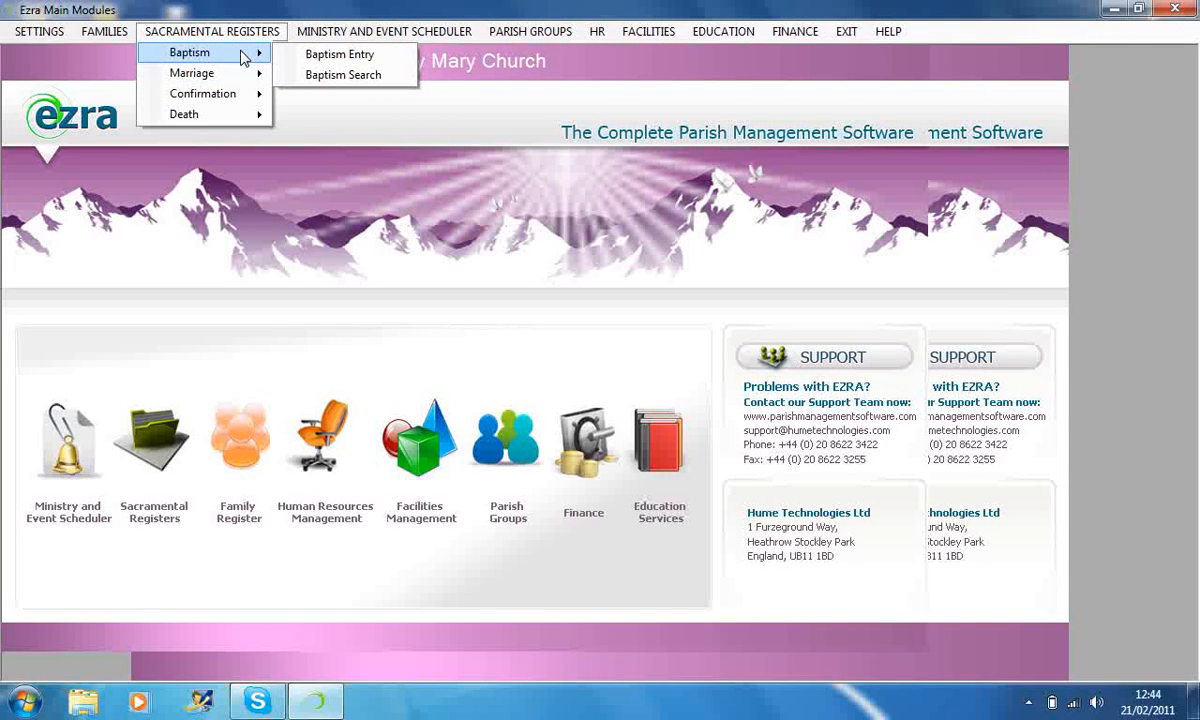
pyautogui.click(308, 64)
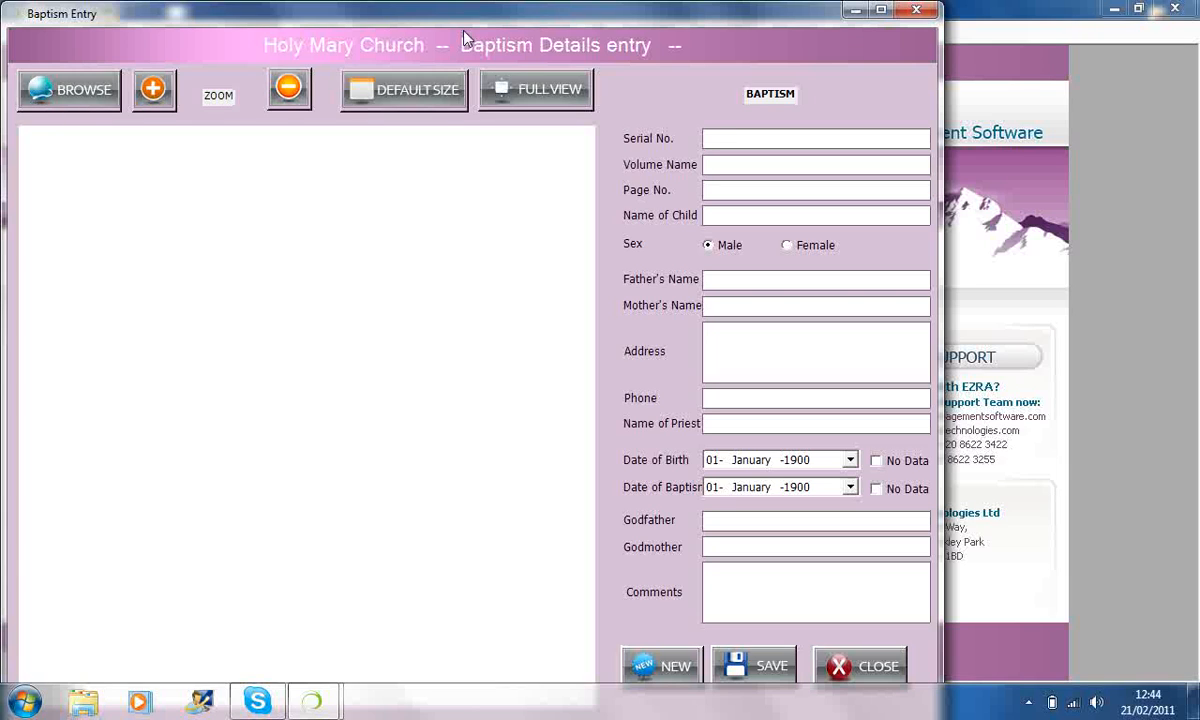
# Load the scanned register page B_Reg9_100-1 from the Desktop into the baptism entry form and enlarge it one zoom level.
pyautogui.click(80, 104)
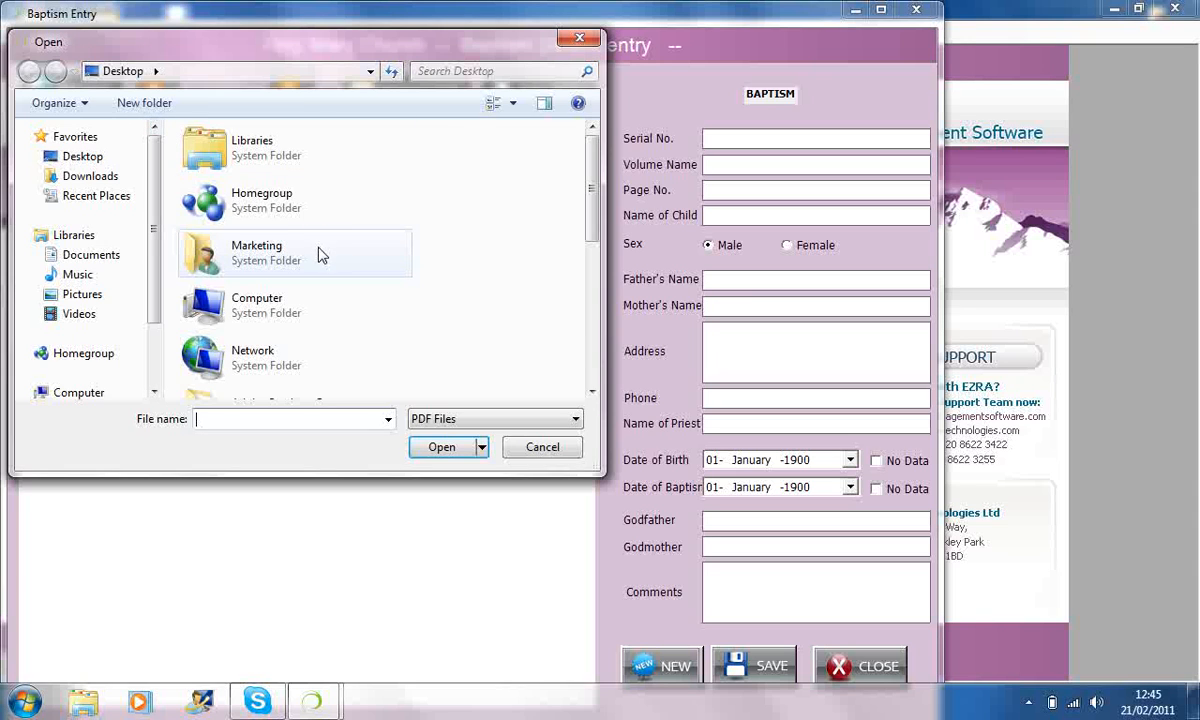
pyautogui.click(318, 250)
pyautogui.press('Down')
pyautogui.press('Down')
pyautogui.press('Down')
pyautogui.press('Down')
pyautogui.press('Down')
pyautogui.press('Down')
pyautogui.press('Down')
pyautogui.press('Down')
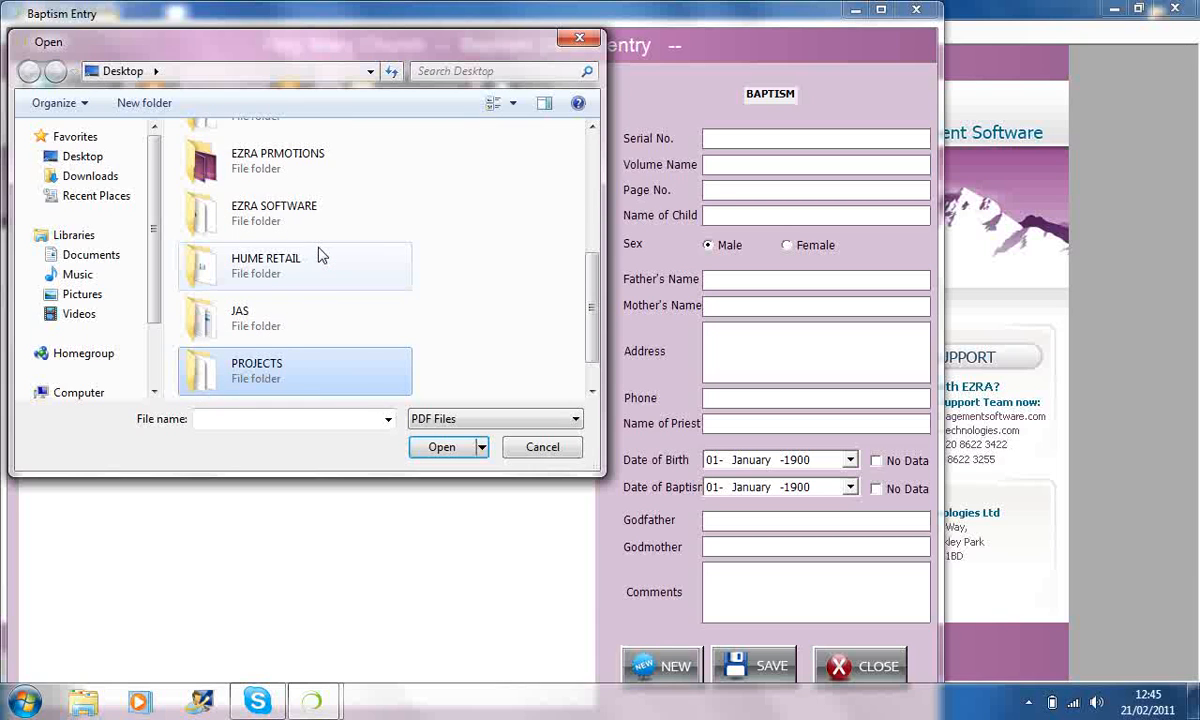
pyautogui.press('Down')
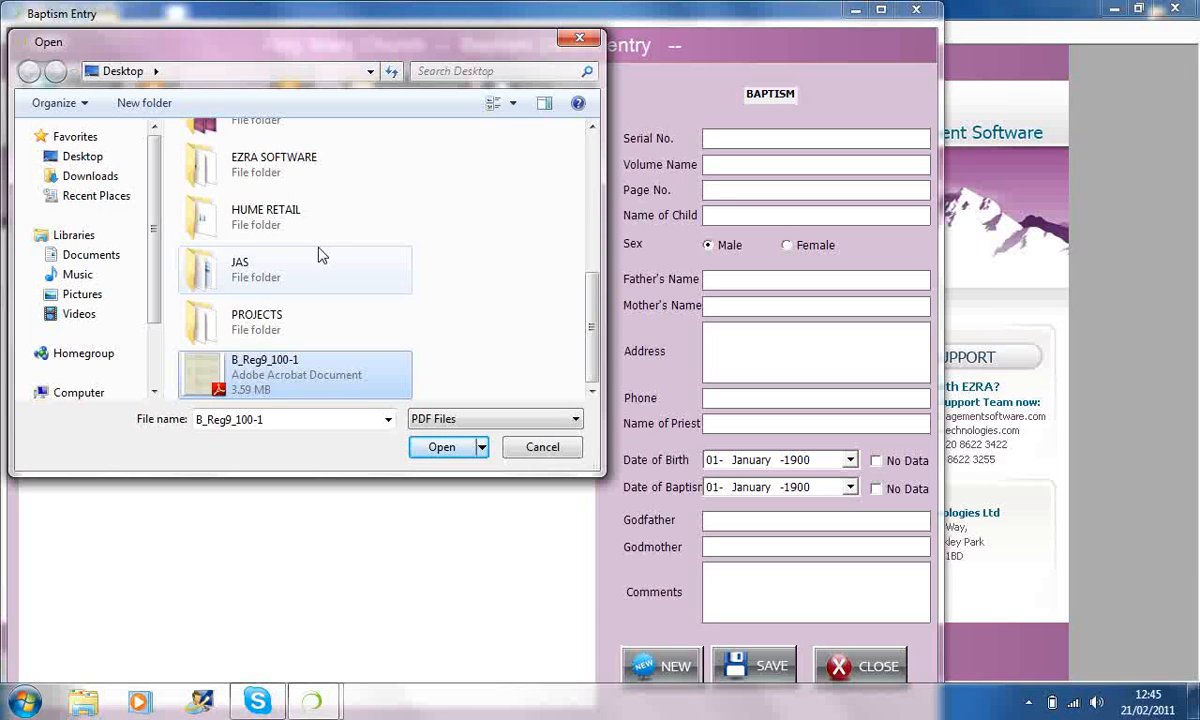
pyautogui.press('Return')
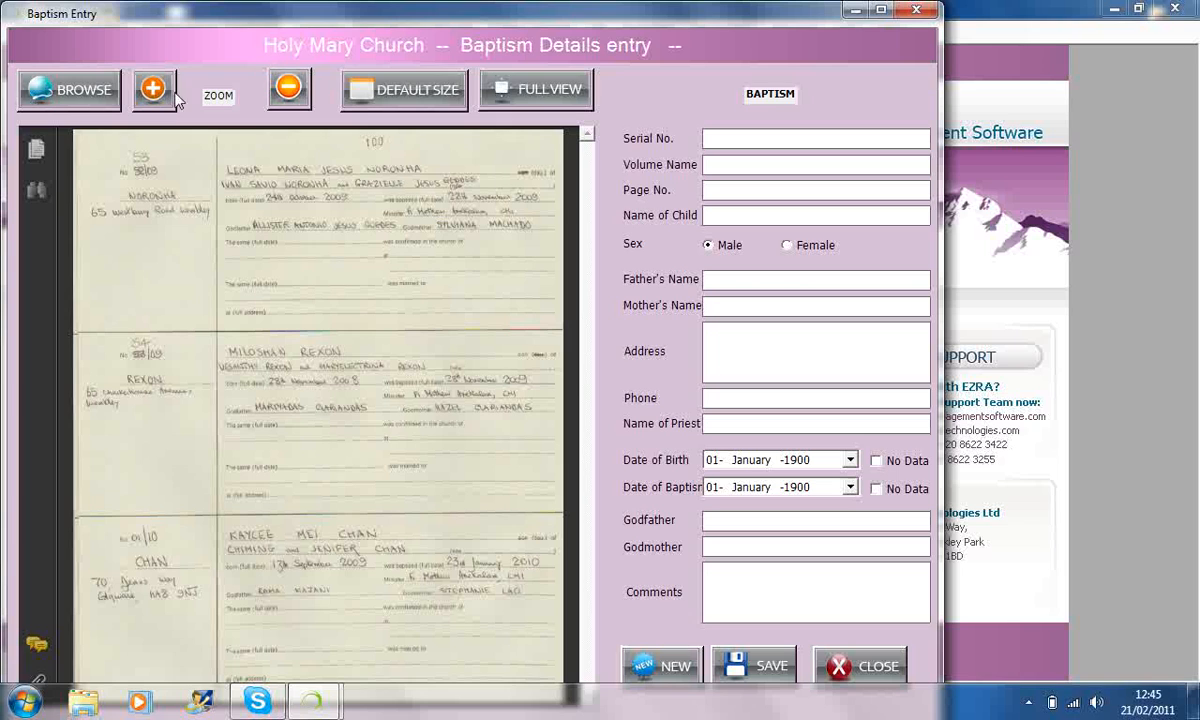
pyautogui.click(151, 90)
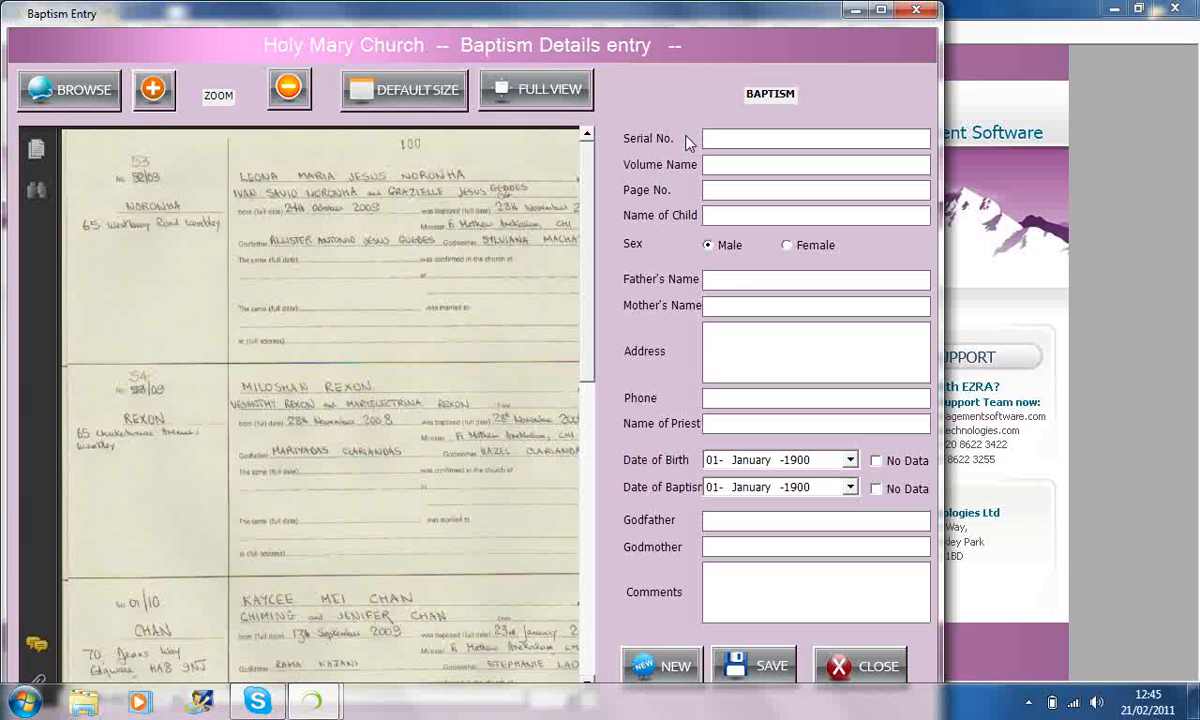
# Enter the father's and mother's first names in the baptism entry.
pyautogui.click(738, 282)
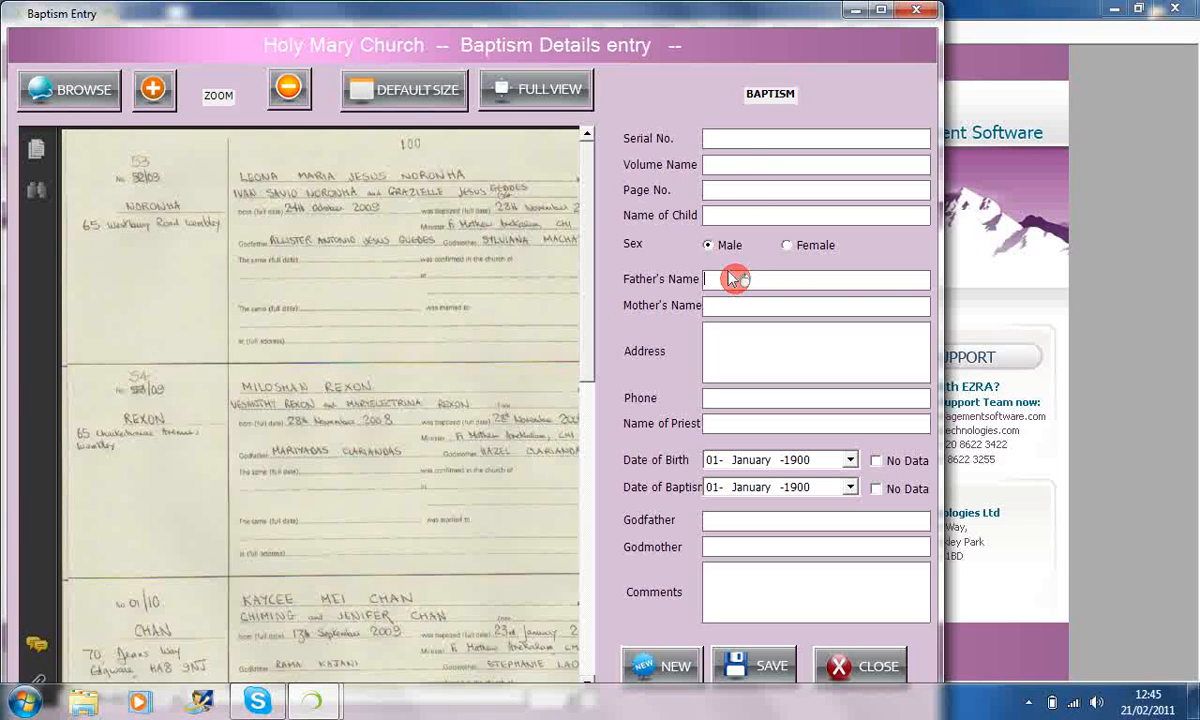
pyautogui.write('Tony')
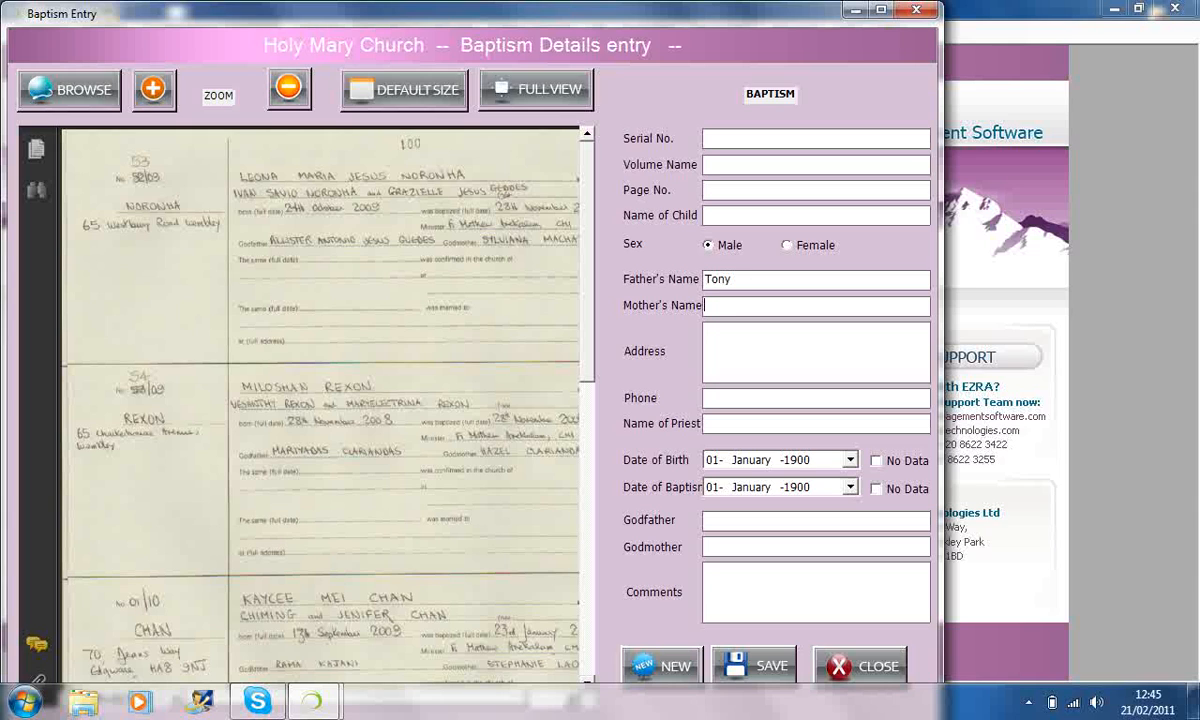
pyautogui.press('Tab')
pyautogui.write('Chrei')
pyautogui.press('BackSpace')
pyautogui.press('BackSpace')
pyautogui.press('BackSpace')
pyautogui.write('eri')
# Set the child's sex to Female and enter the child's first name.
pyautogui.click(786, 245)
pyautogui.click(757, 214)
pyautogui.write('norma')
# Save the baptism entry, accepting the entered details, and close the entry form.
pyautogui.click(737, 630)
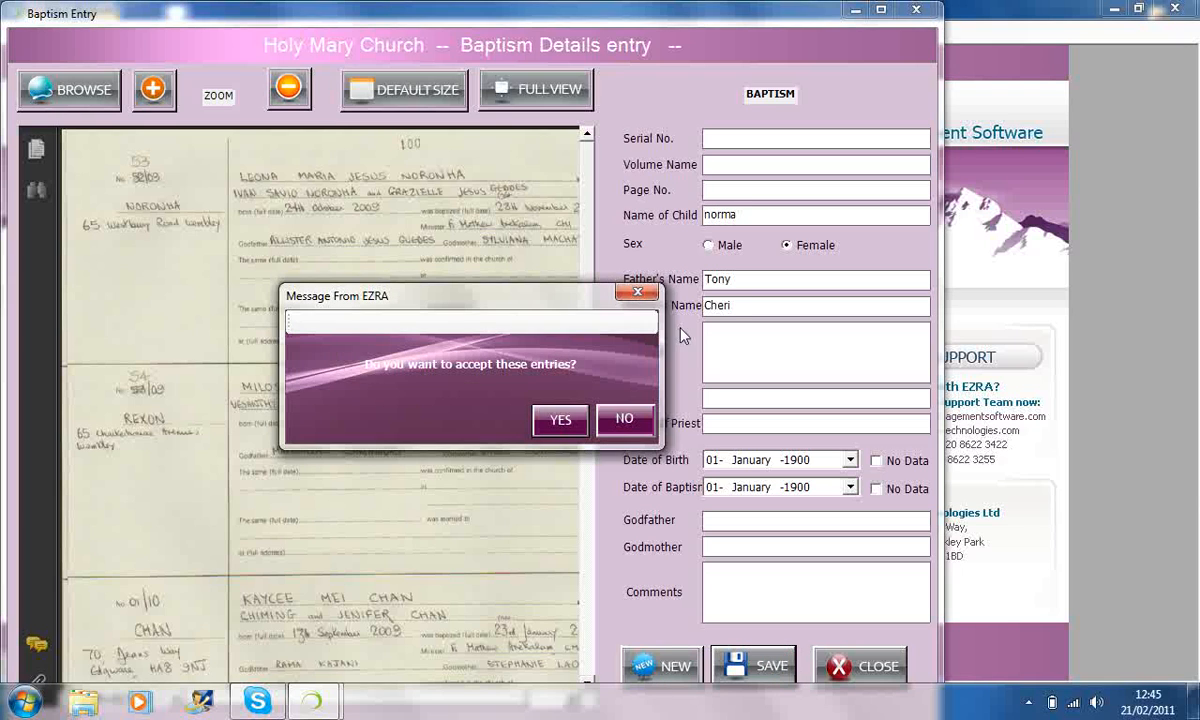
pyautogui.click(568, 421)
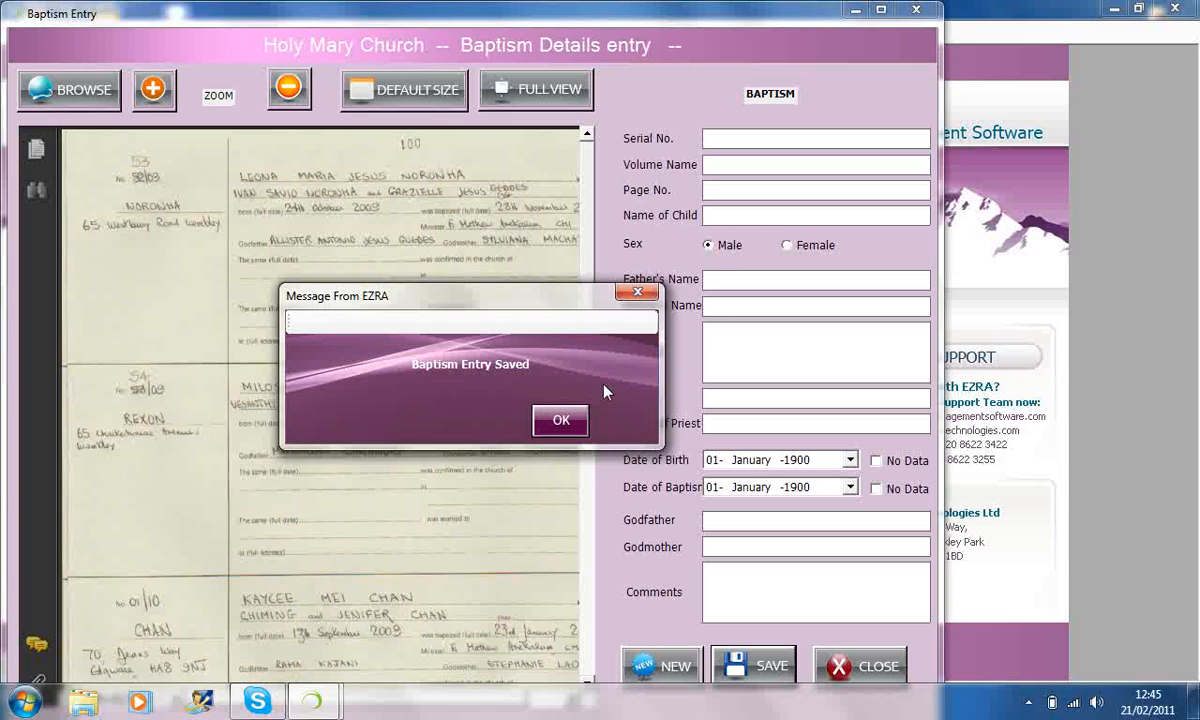
pyautogui.click(555, 425)
pyautogui.click(850, 656)
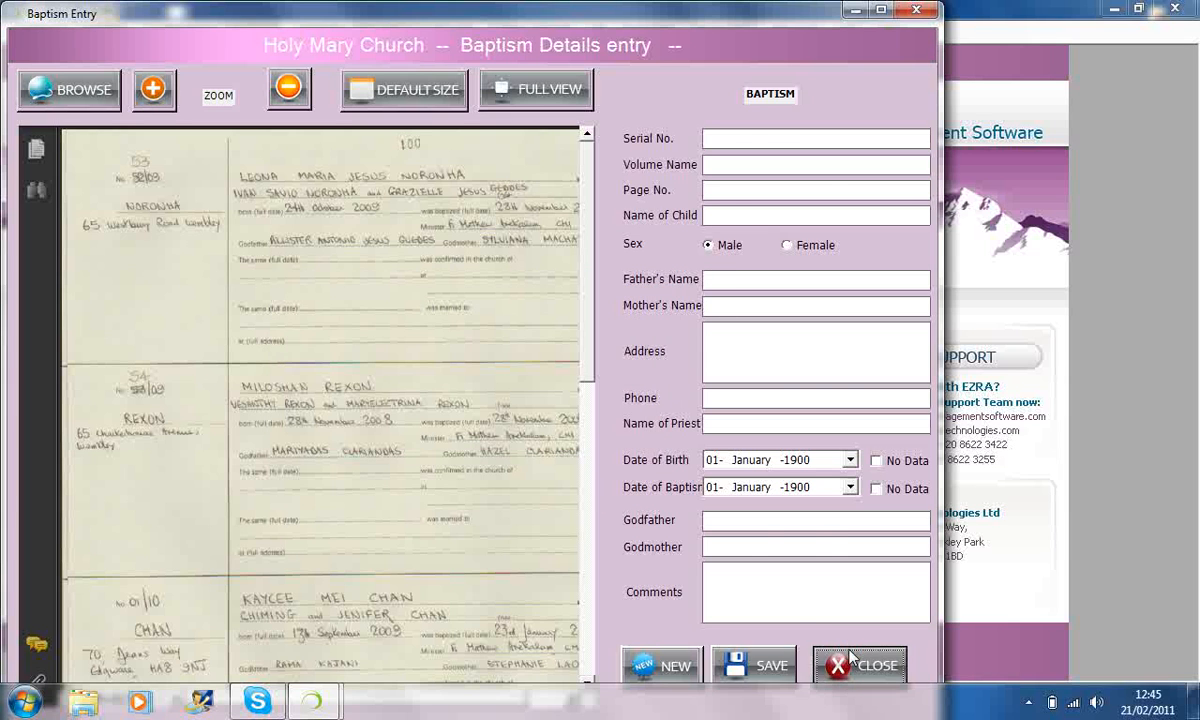
pyautogui.click(245, 47)
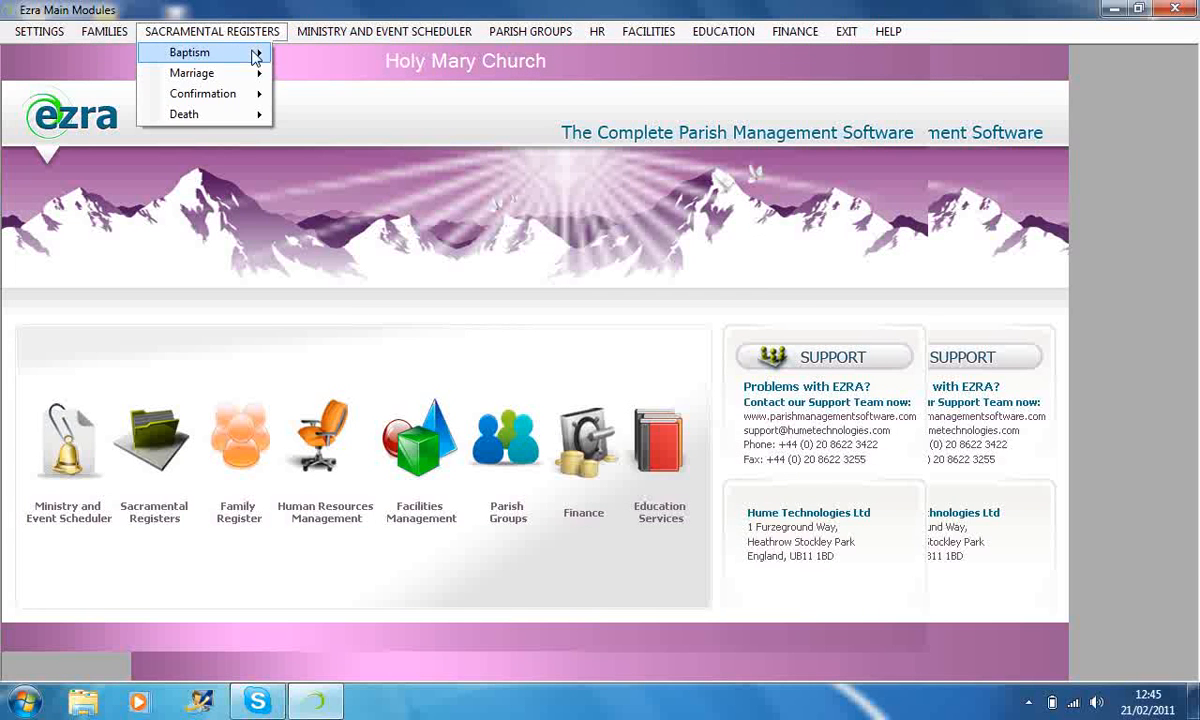
pyautogui.moveTo(240, 50)
pyautogui.click(318, 73)
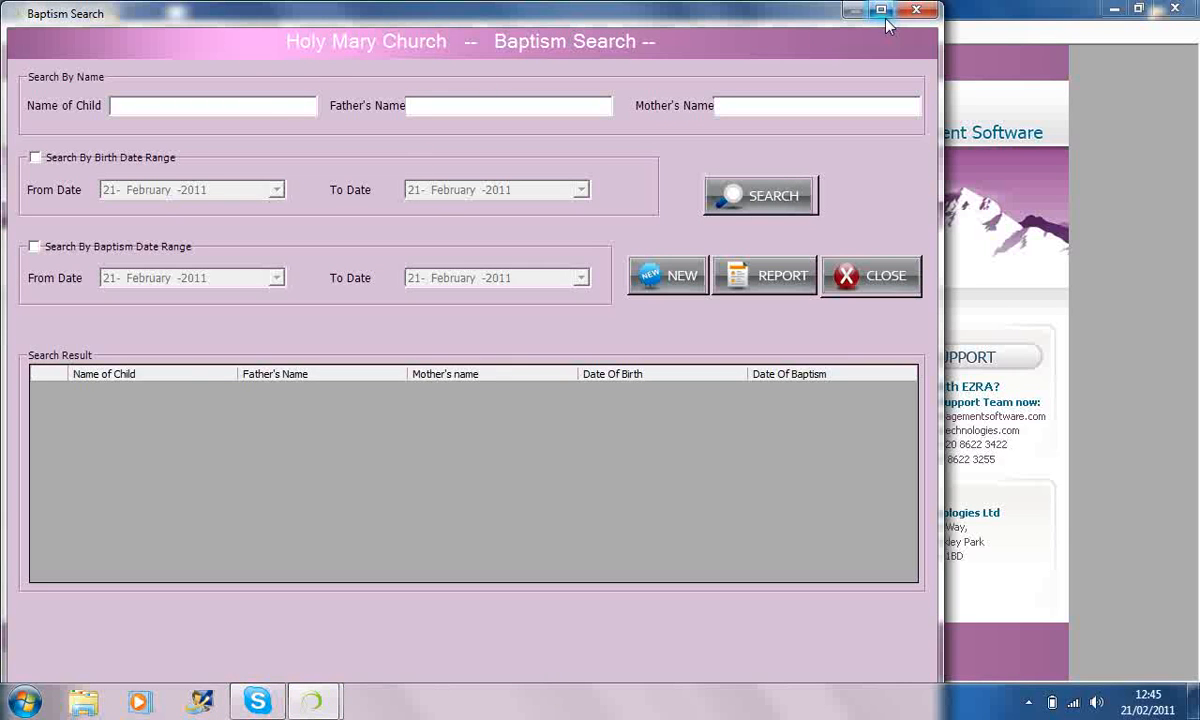
pyautogui.click(915, 10)
# Open the baptism search and search the register by the first letters of the child's name.
pyautogui.click(279, 35)
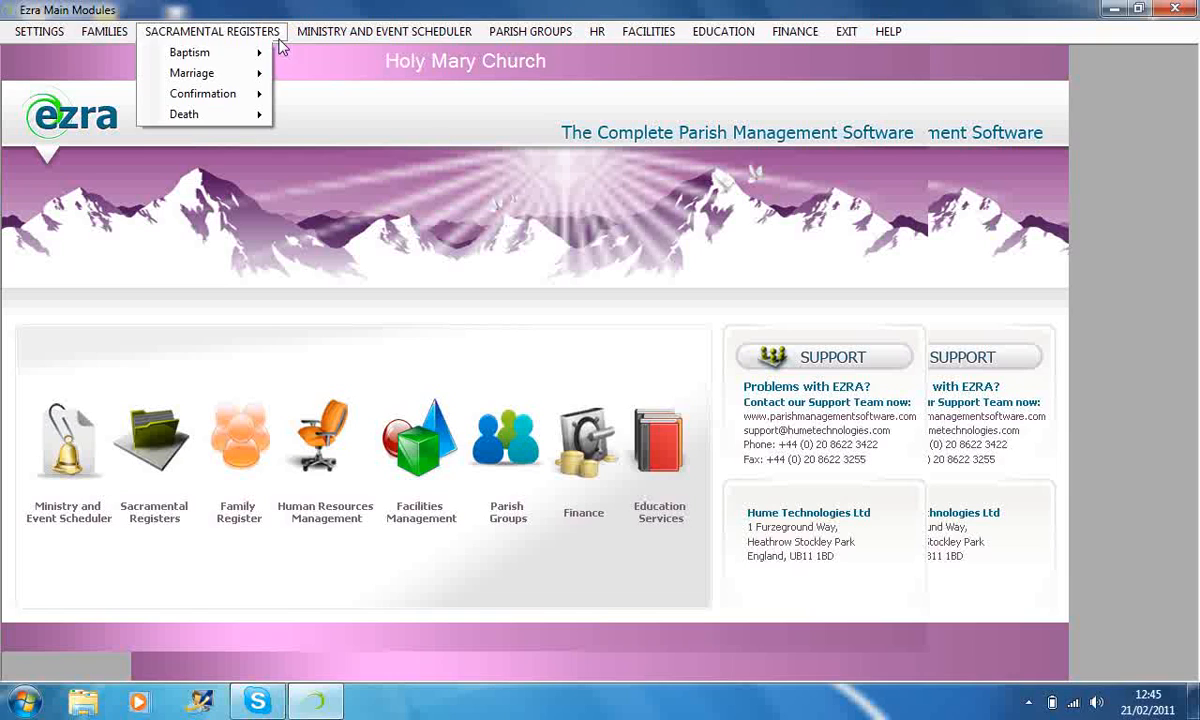
pyautogui.moveTo(258, 52)
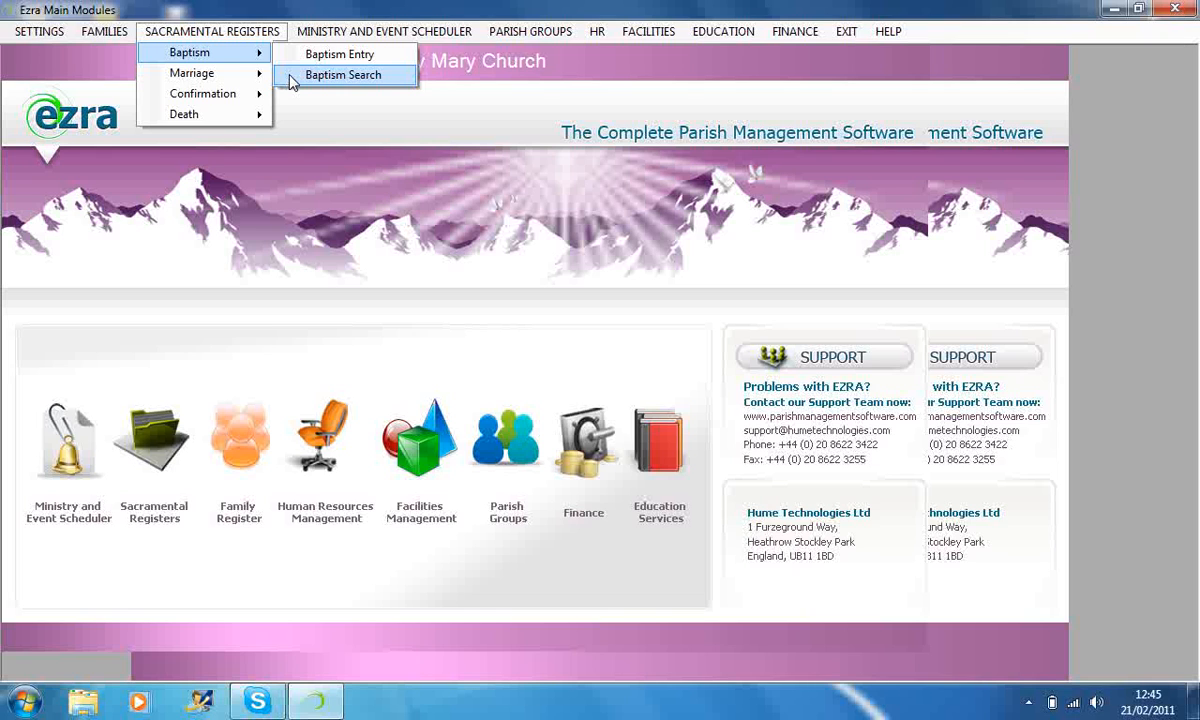
pyautogui.click(292, 80)
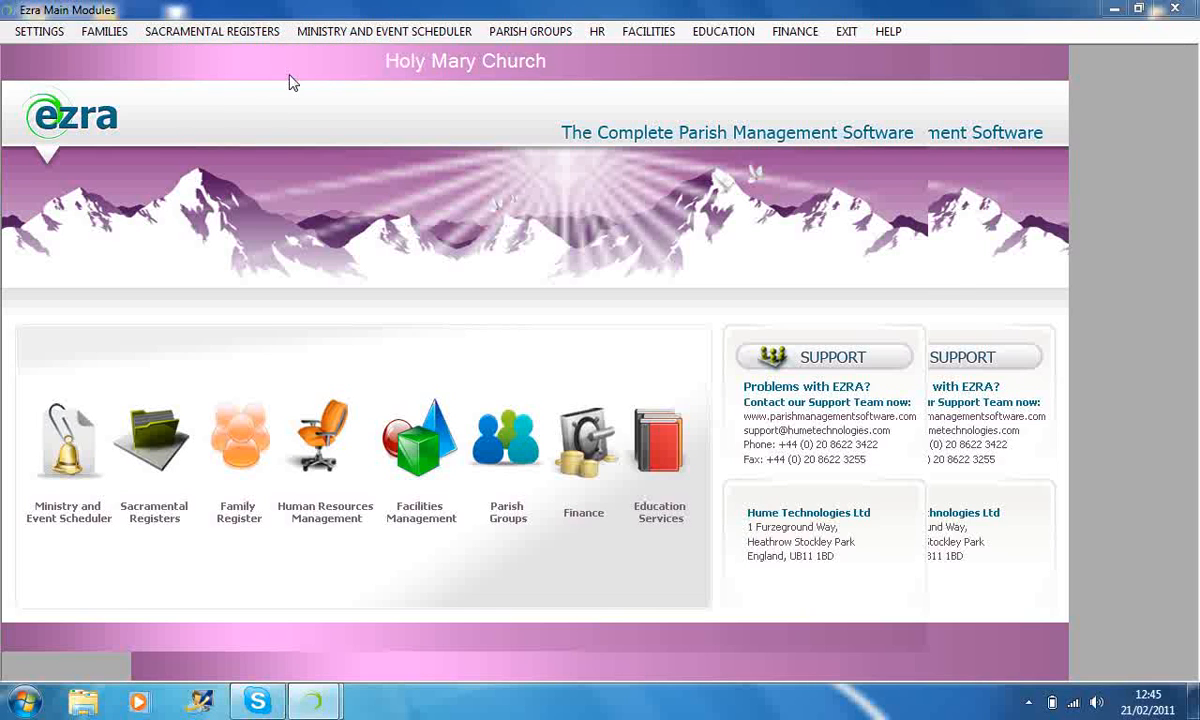
pyautogui.write('norm')
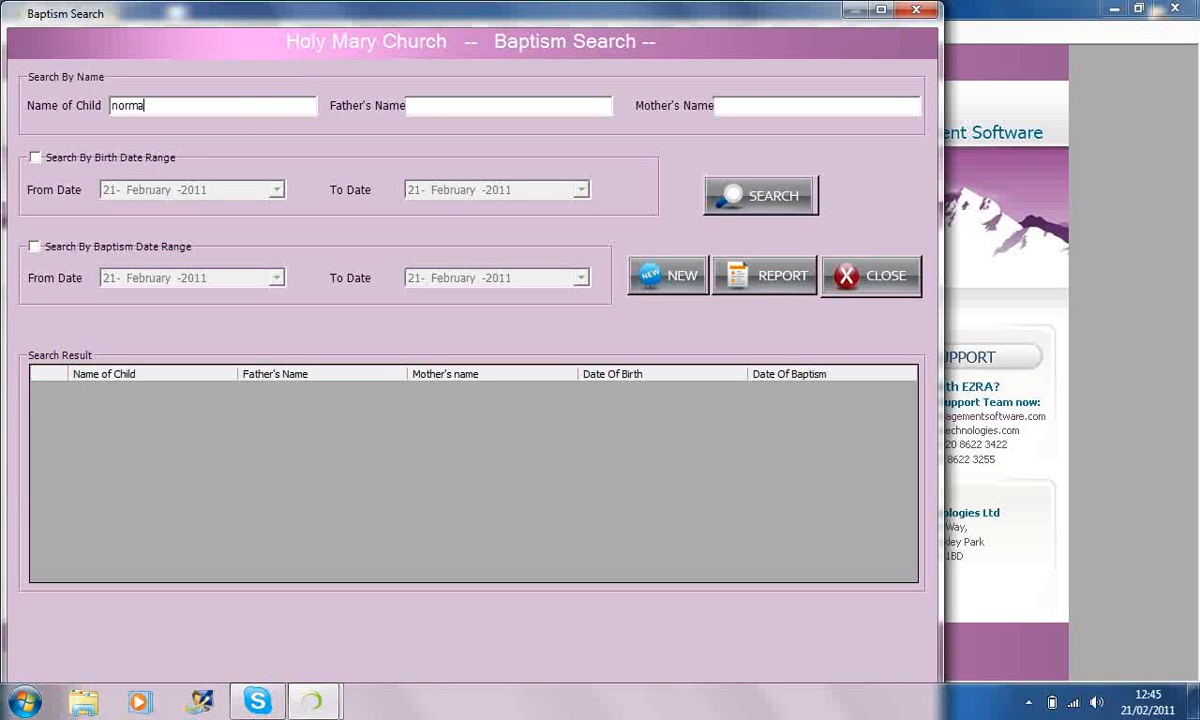
pyautogui.press('BackSpace')
pyautogui.click(776, 200)
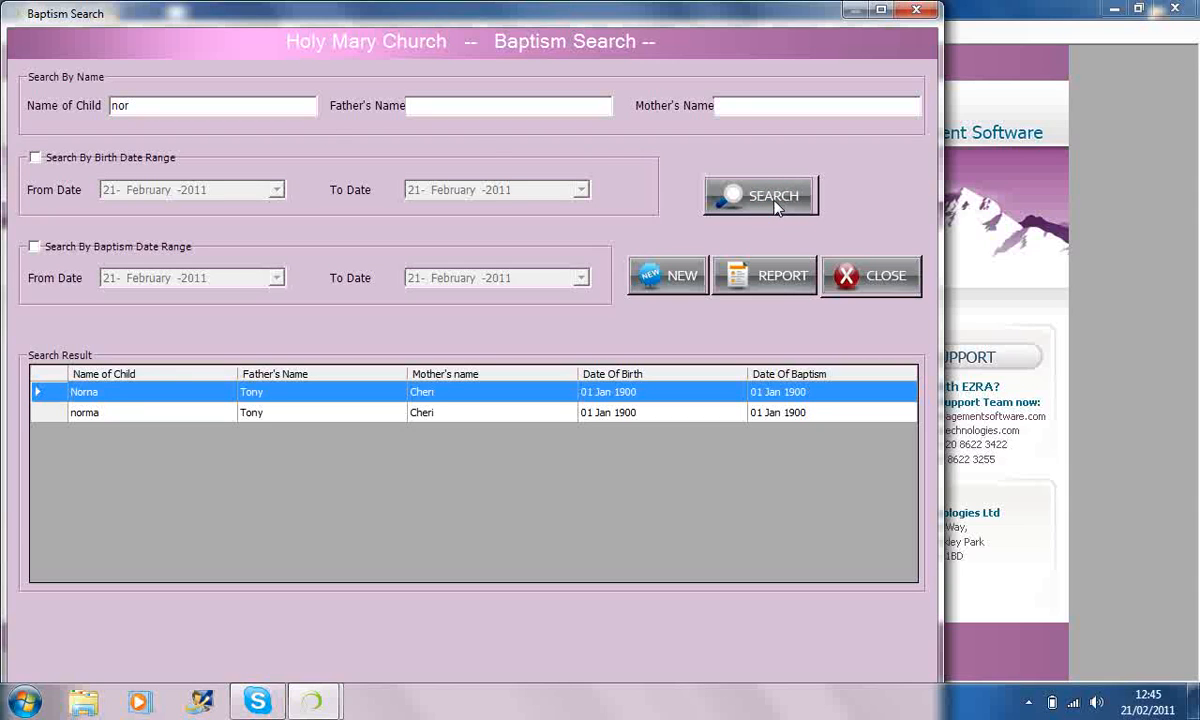
# Select the second and the first matching baptism records in turn and close the search form.
pyautogui.click(40, 412)
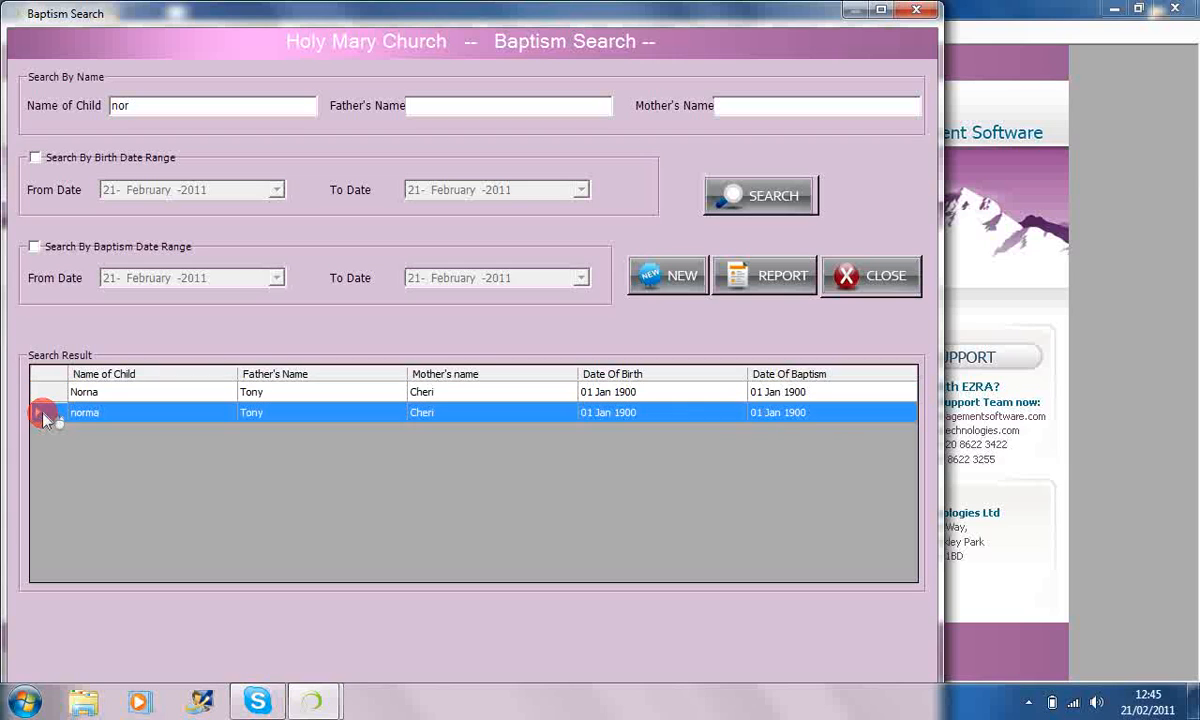
pyautogui.click(42, 396)
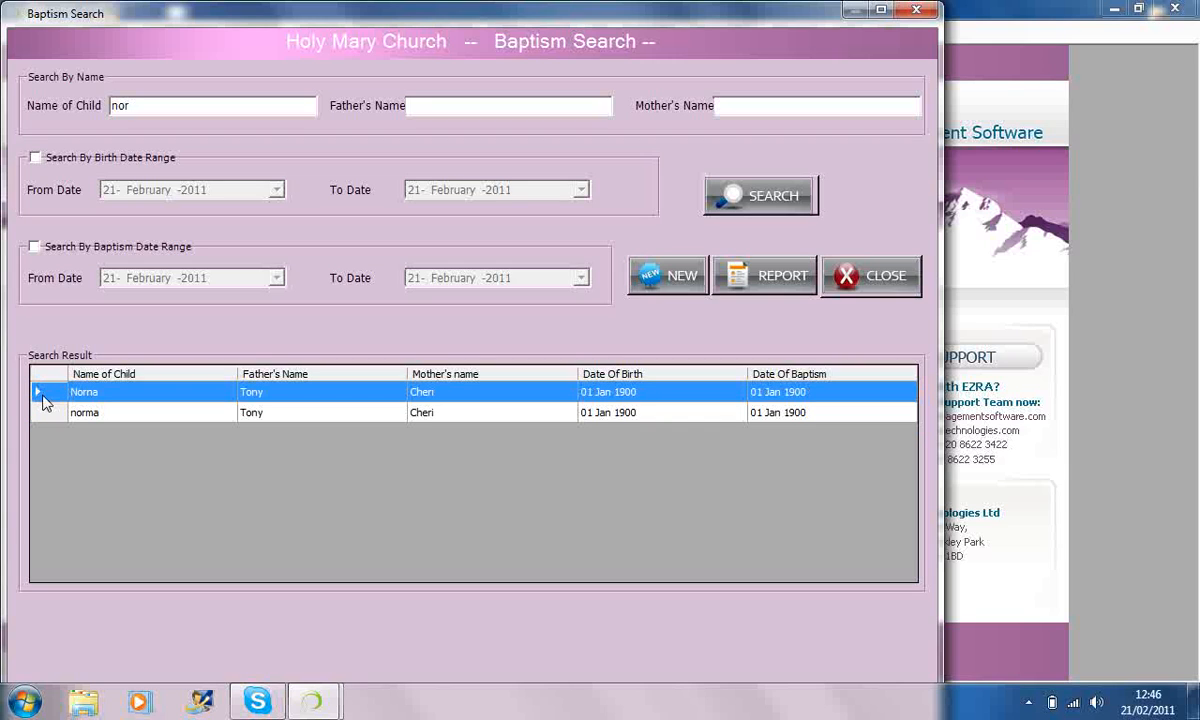
pyautogui.click(868, 283)
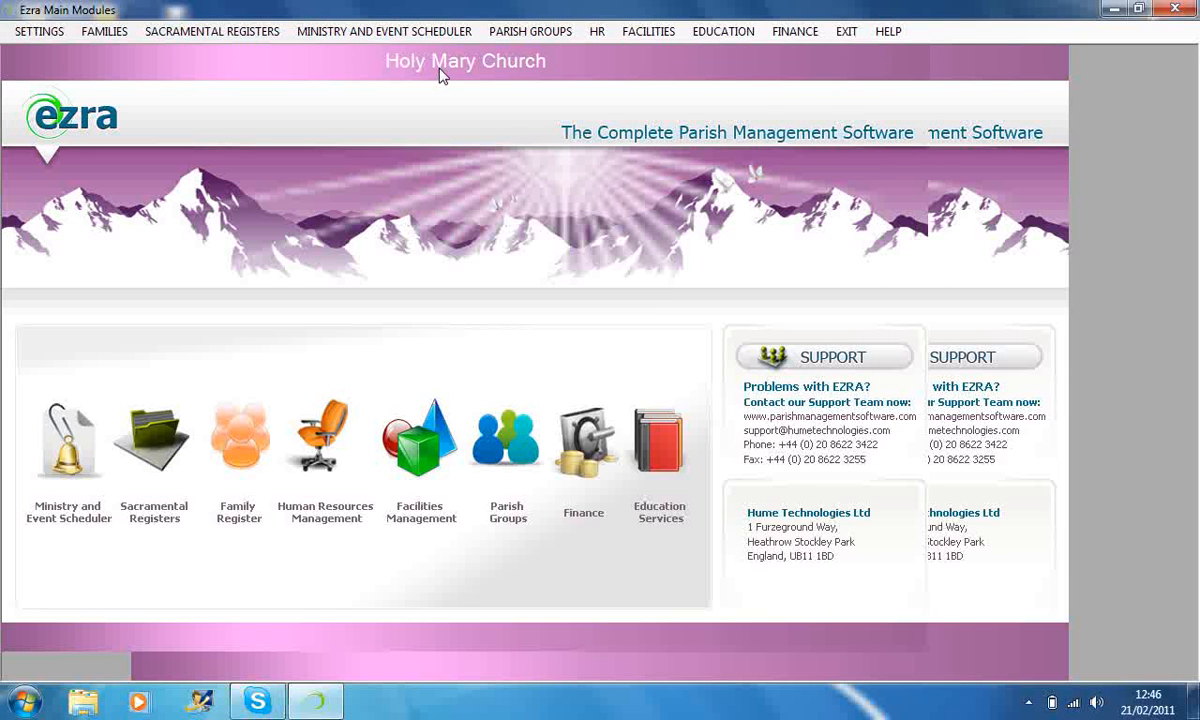
# Open the confession details entry under Liturgy and Sacraments and load the saved 16/02/2011 confession record.
pyautogui.click(354, 46)
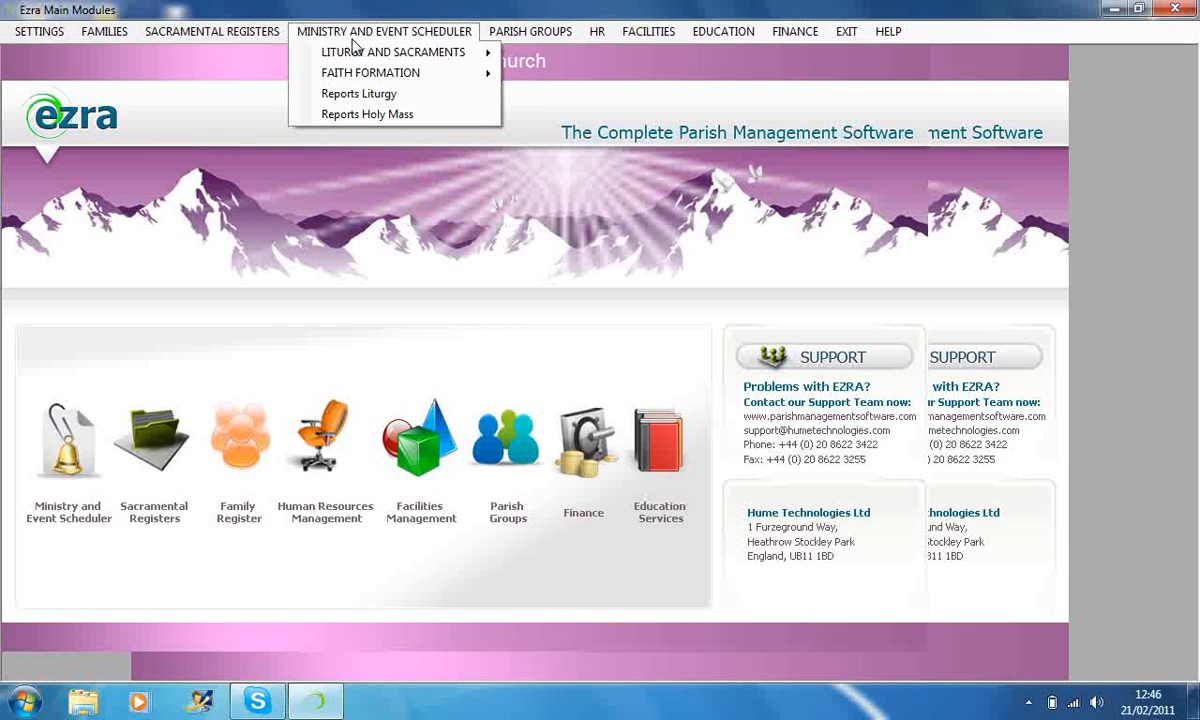
pyautogui.moveTo(305, 78)
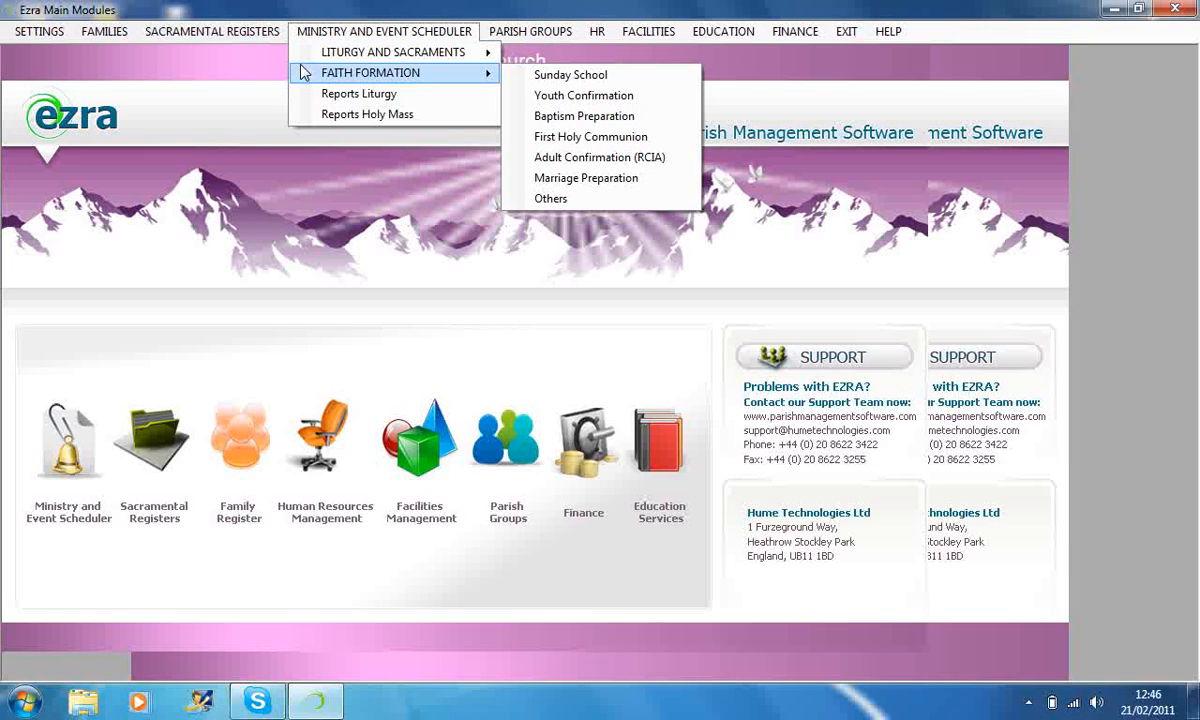
pyautogui.moveTo(357, 57)
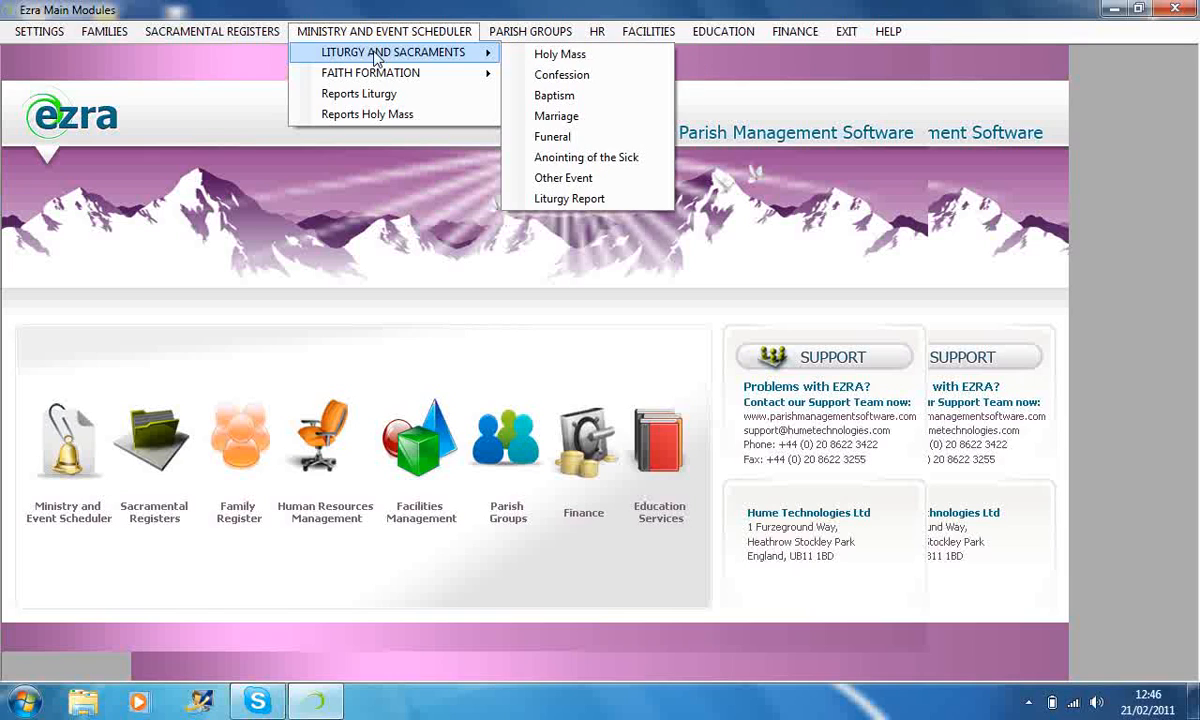
pyautogui.click(511, 78)
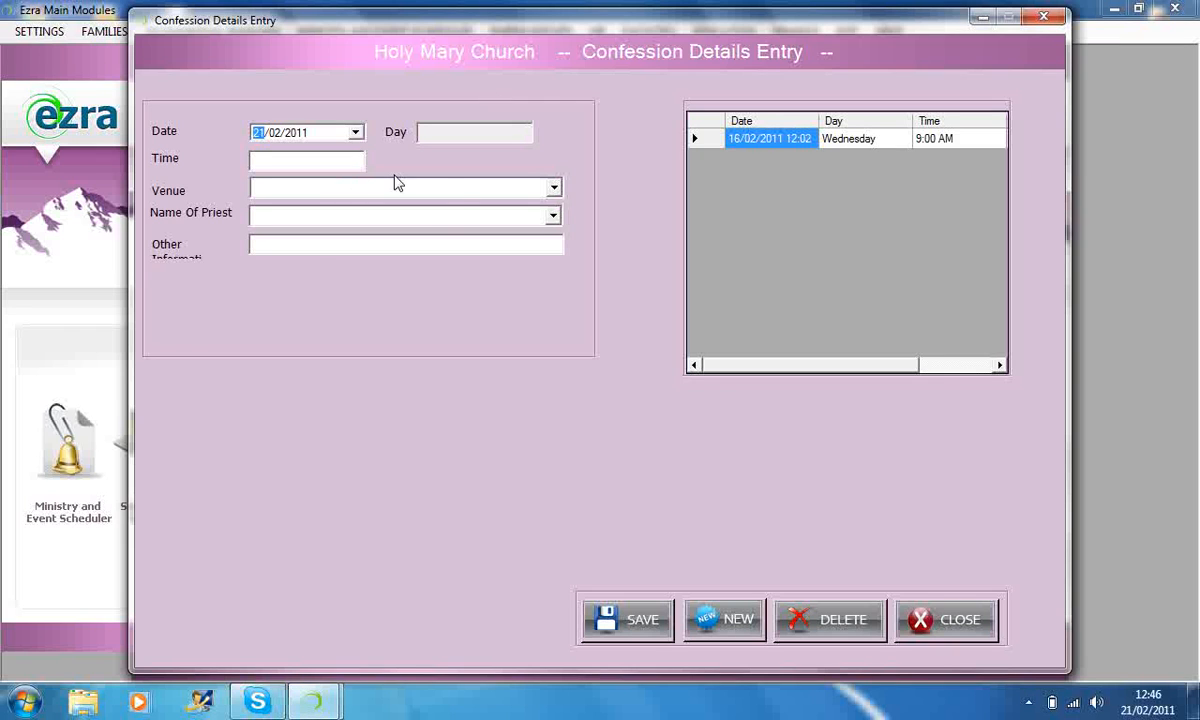
pyautogui.doubleClick(697, 138)
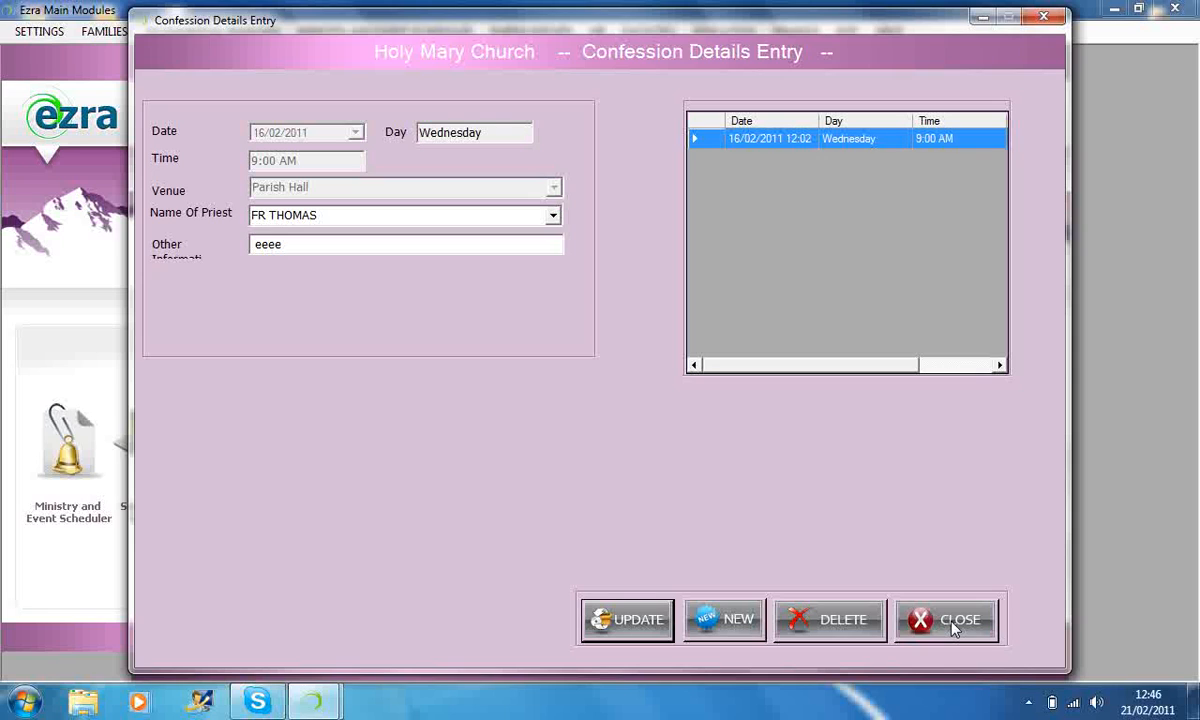
# Check the available priests for the confession record and close the form without updating it.
pyautogui.click(488, 215)
pyautogui.click(553, 217)
pyautogui.click(553, 218)
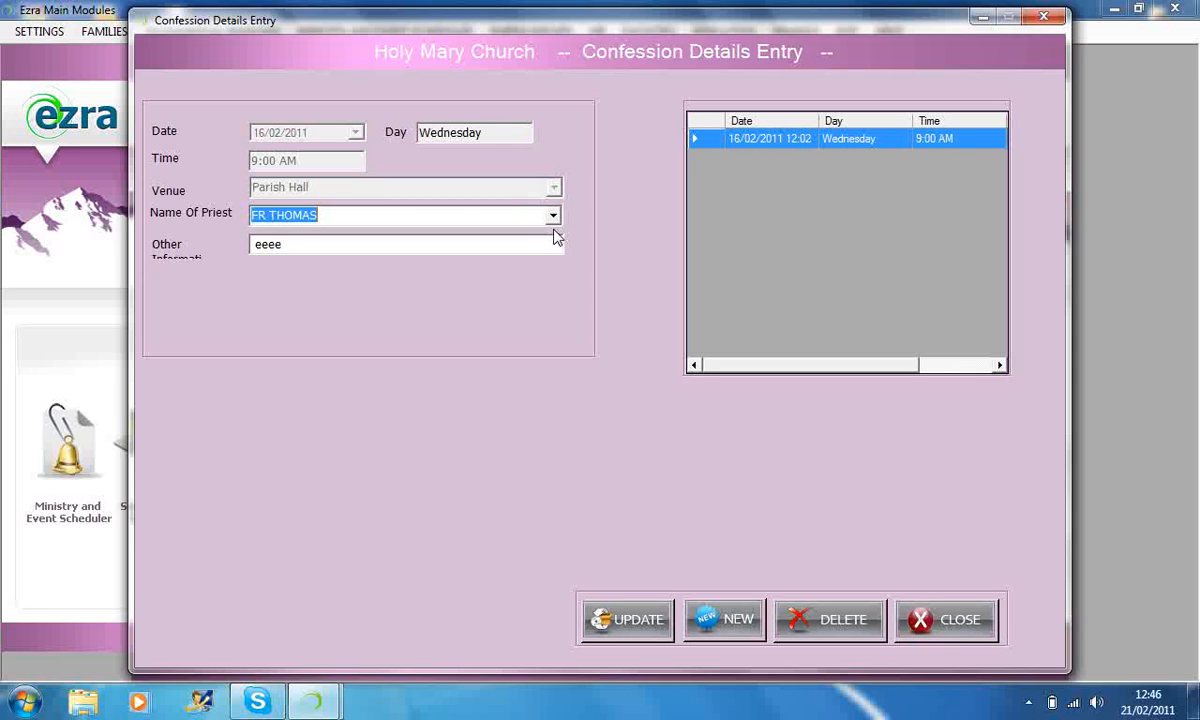
pyautogui.click(945, 620)
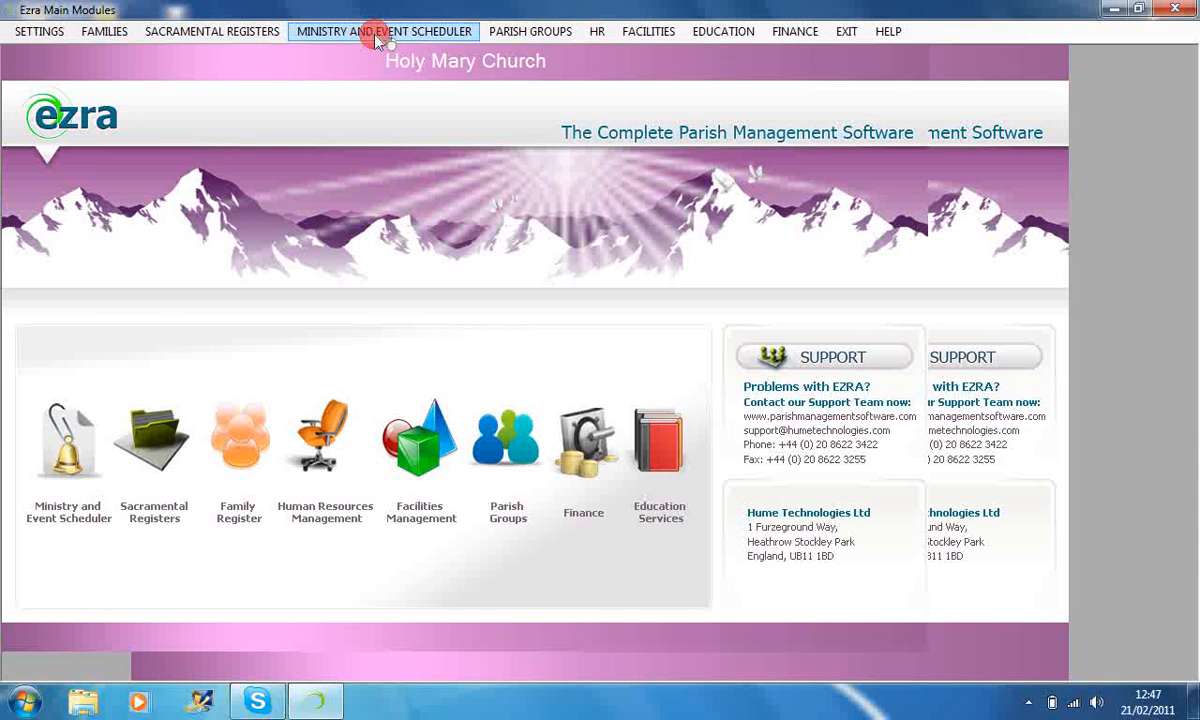
pyautogui.click(376, 32)
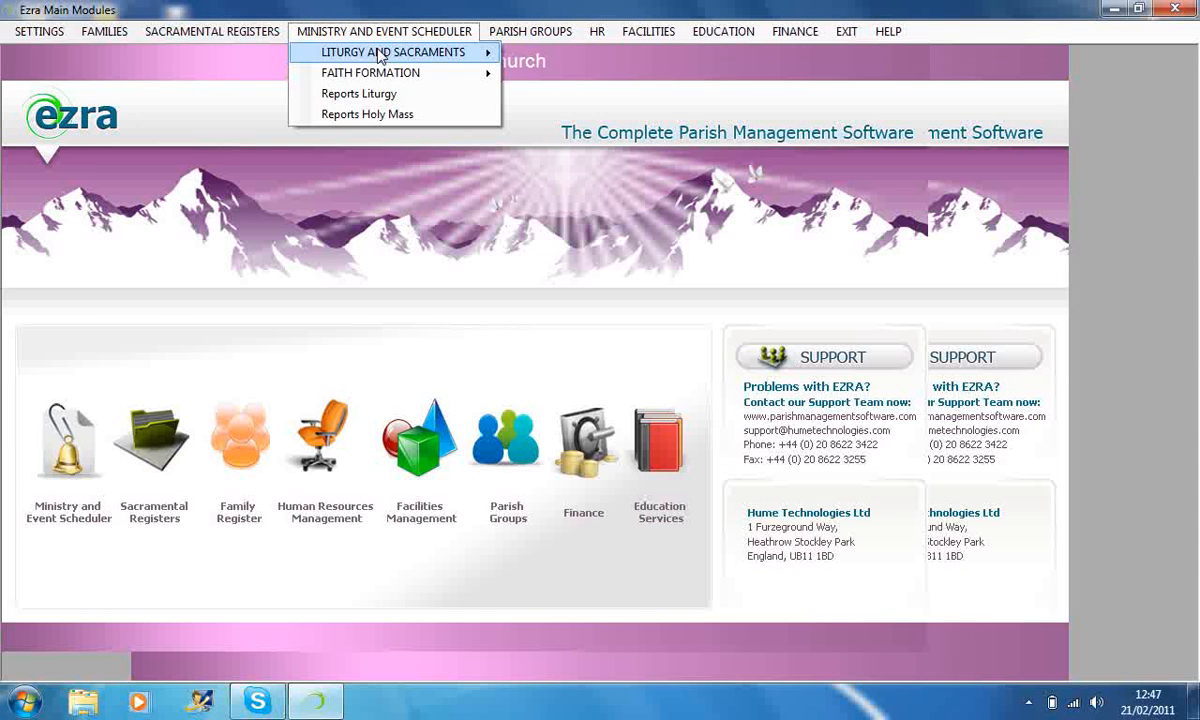
pyautogui.moveTo(440, 55)
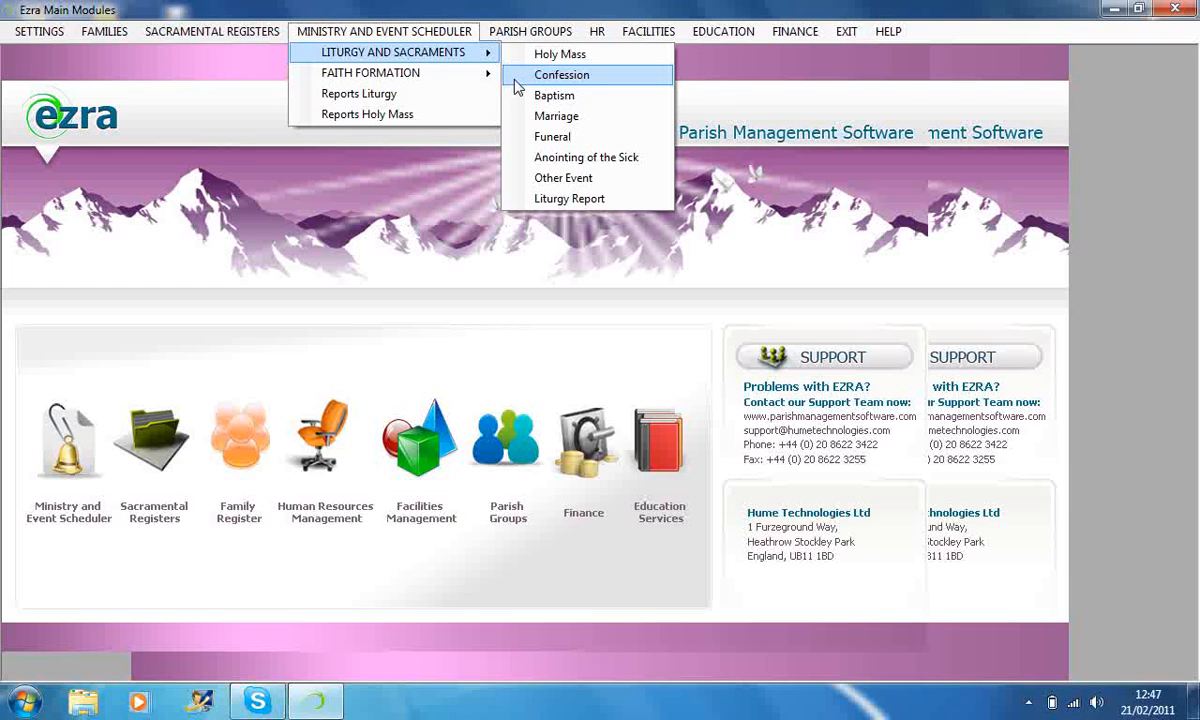
pyautogui.click(243, 67)
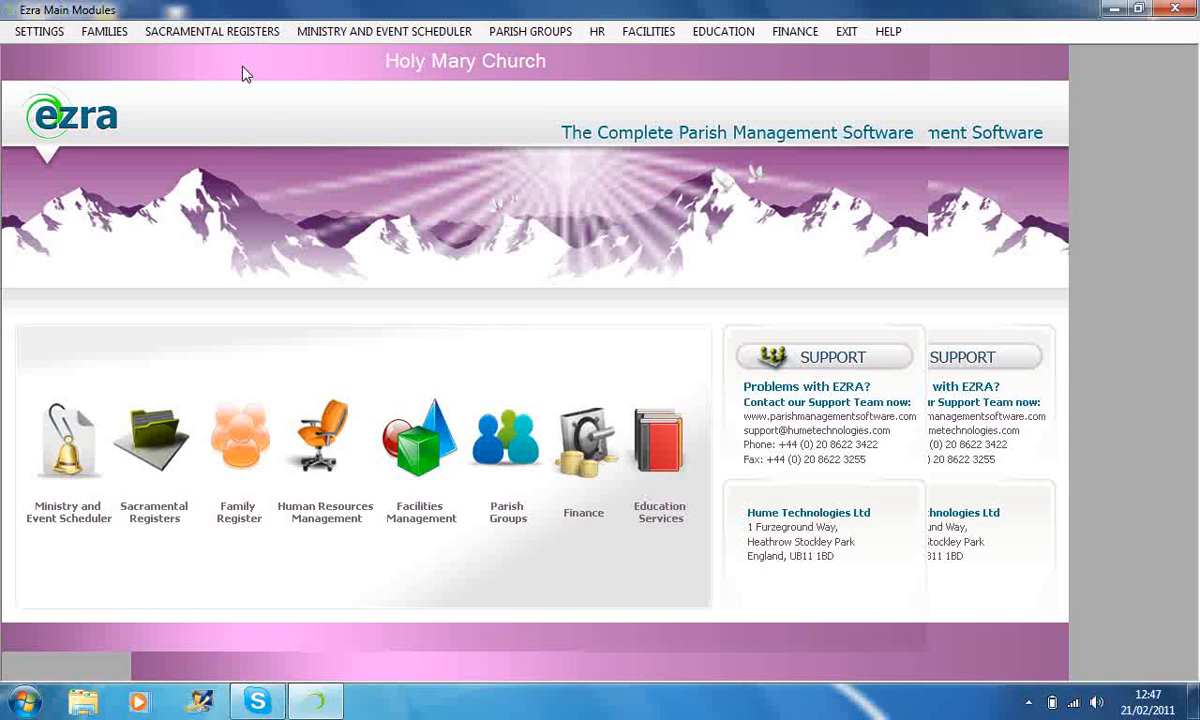
# Open the Youth Confirmation faith formation form, load the Sunday School program P001 and close the form.
pyautogui.click(404, 32)
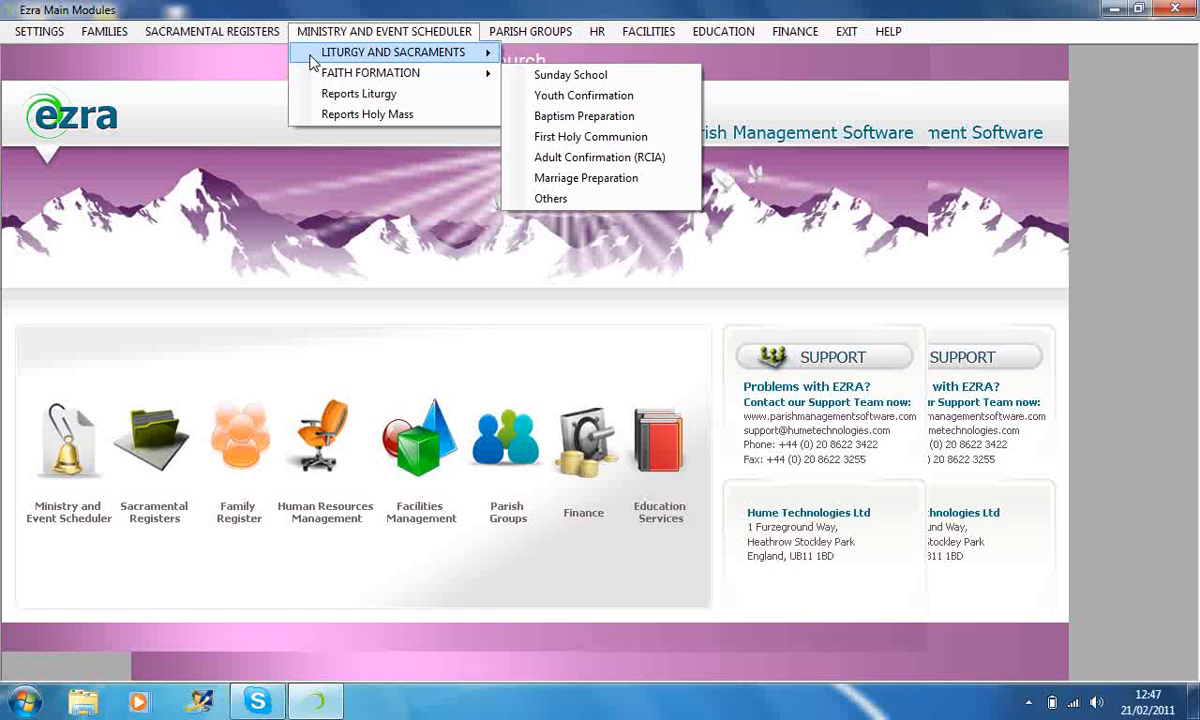
pyautogui.moveTo(310, 78)
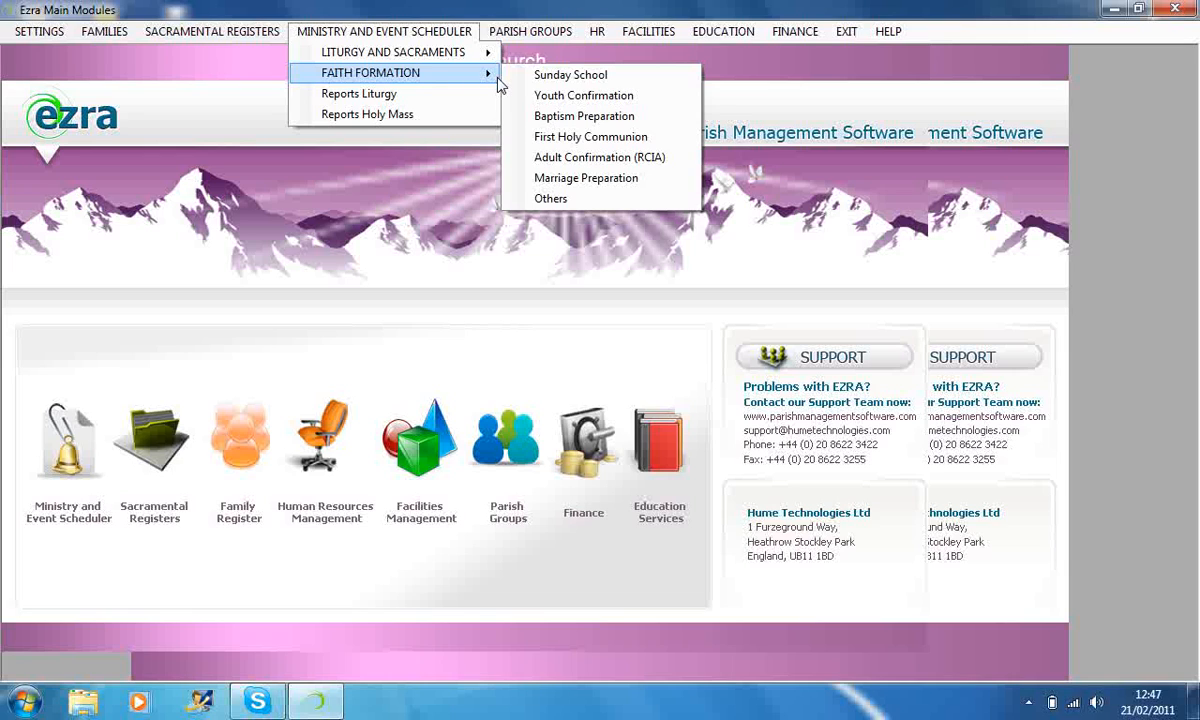
pyautogui.click(520, 99)
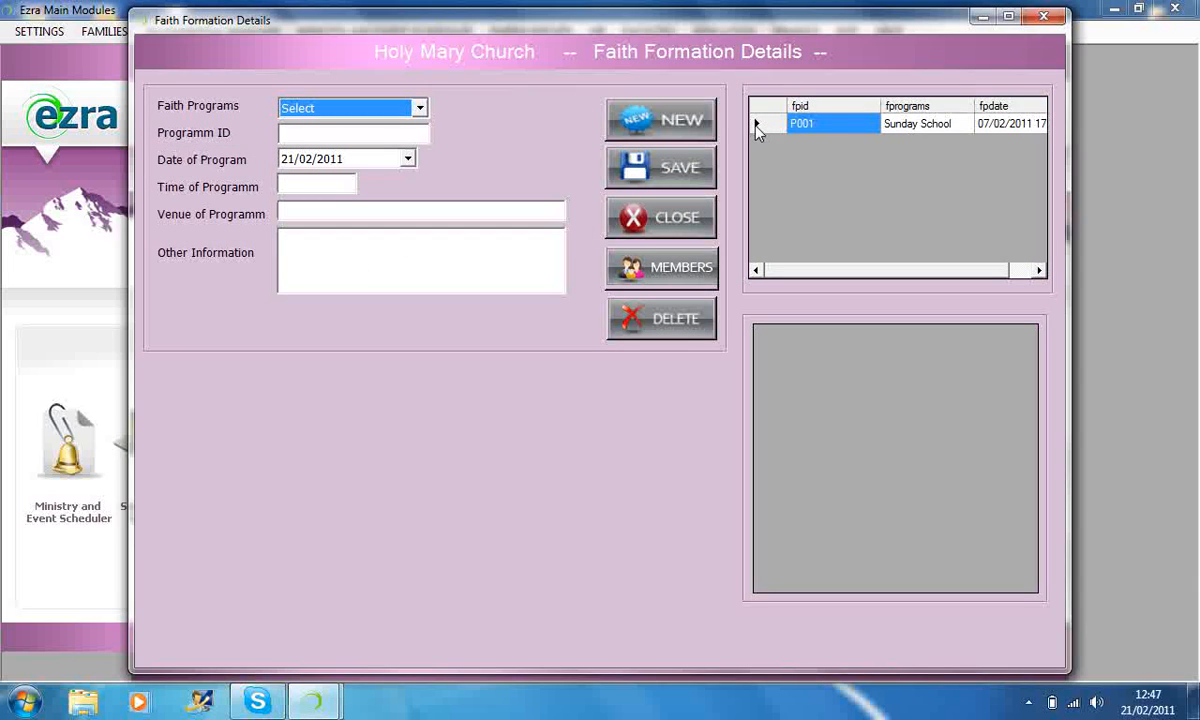
pyautogui.click(757, 125)
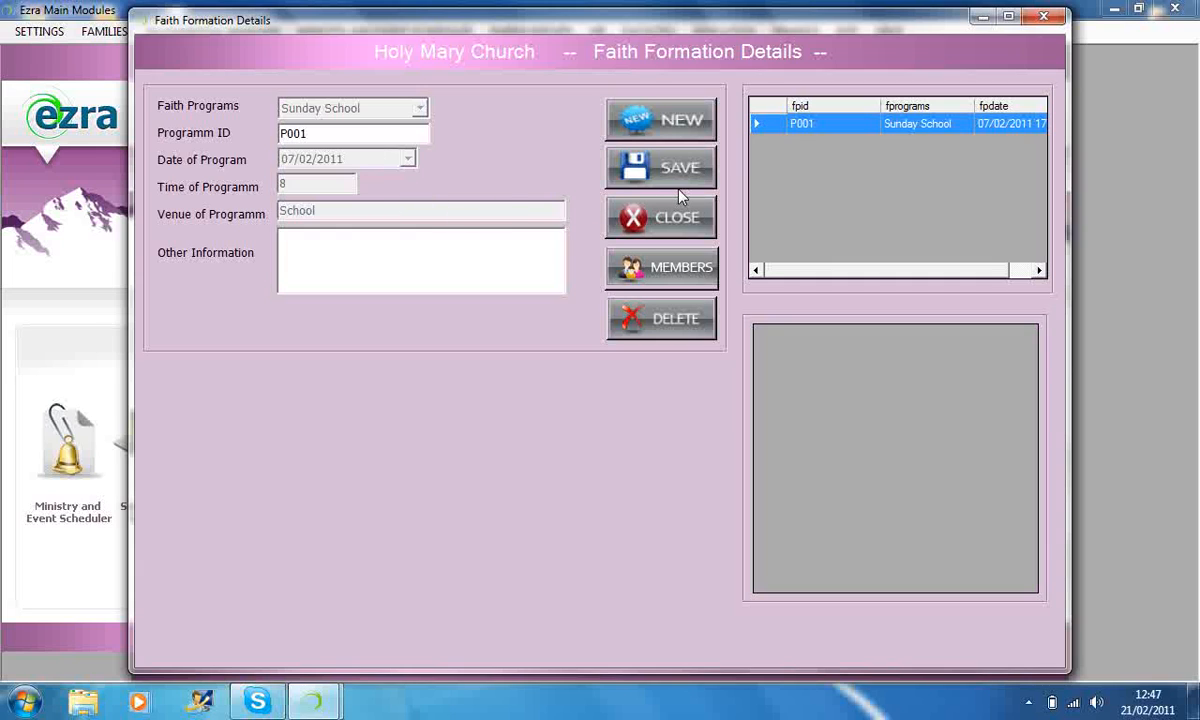
pyautogui.click(1044, 22)
# Reopen the faith formation form, load the Sunday School program P001, view its class members section and close the form.
pyautogui.click(442, 33)
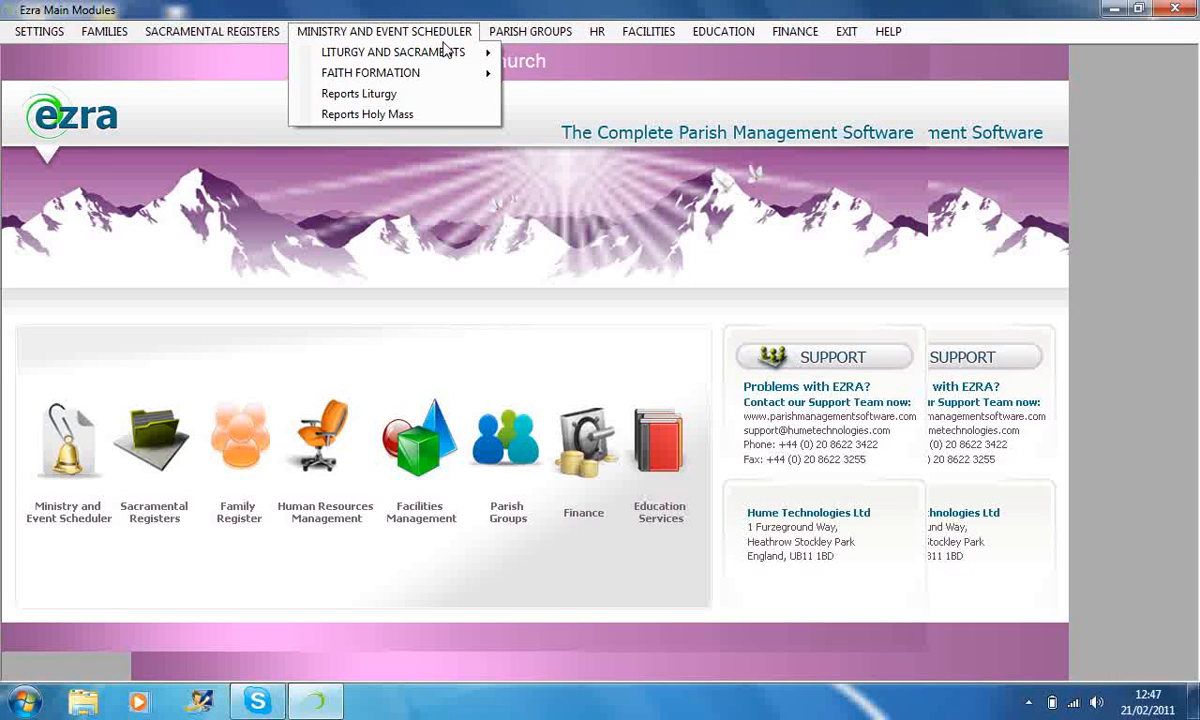
pyautogui.click(545, 78)
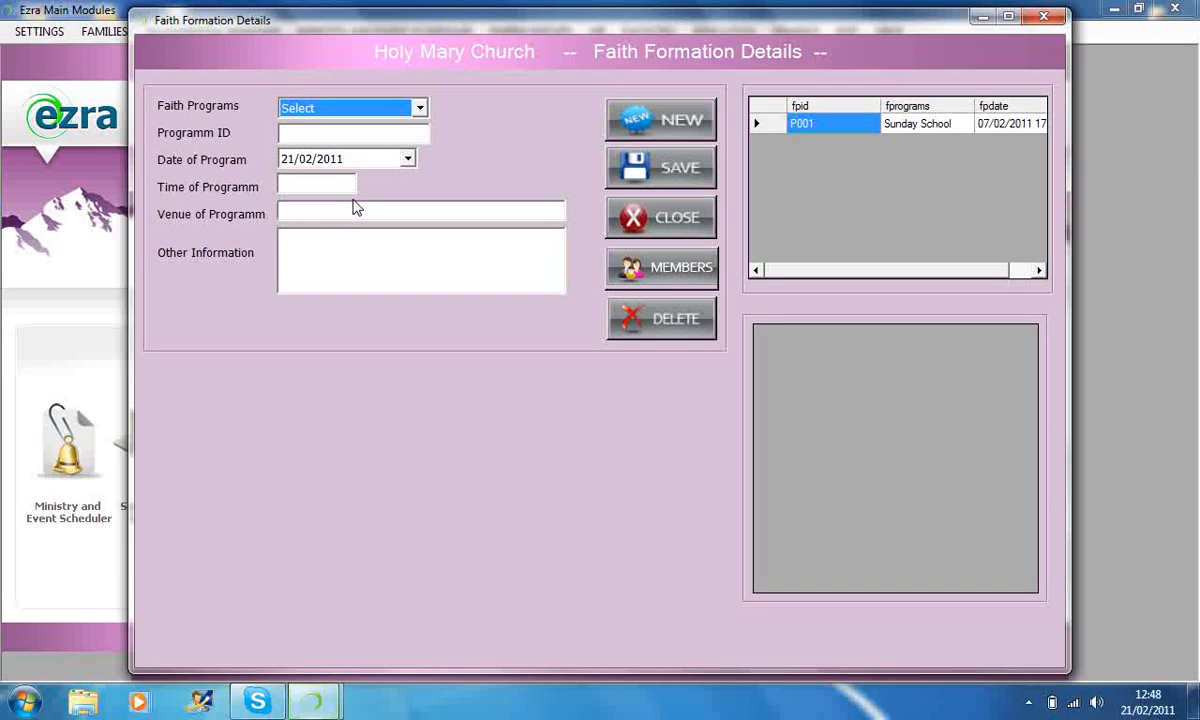
pyautogui.click(755, 125)
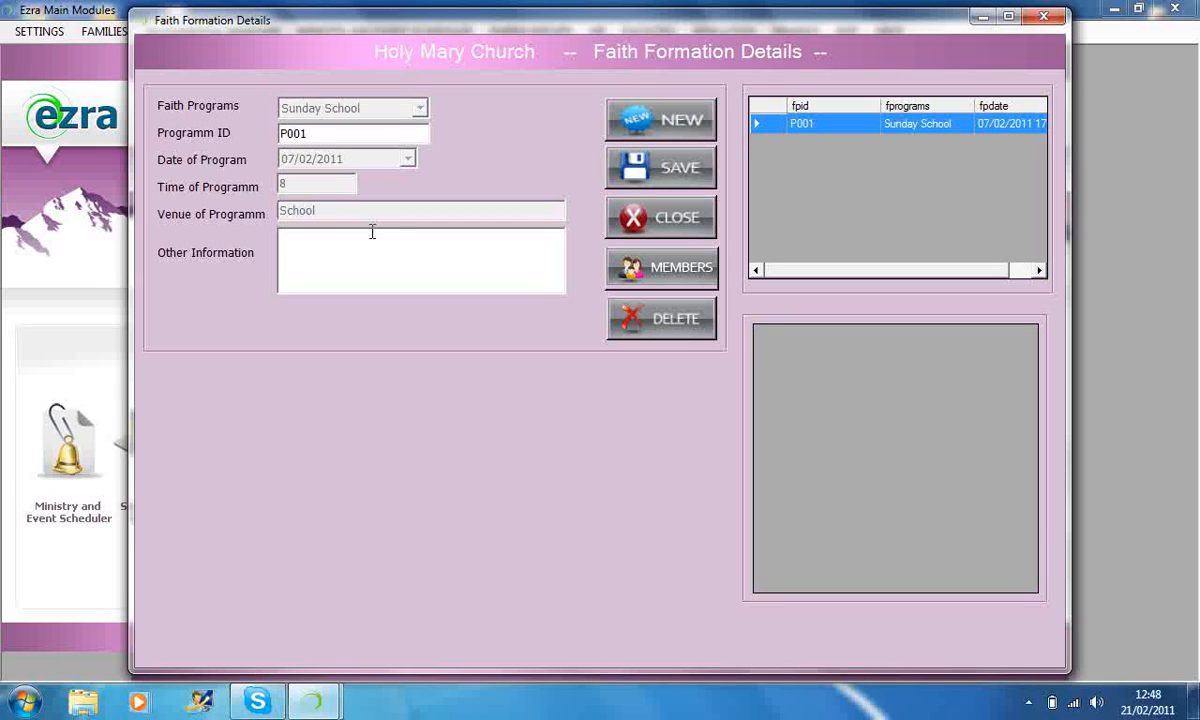
pyautogui.click(679, 264)
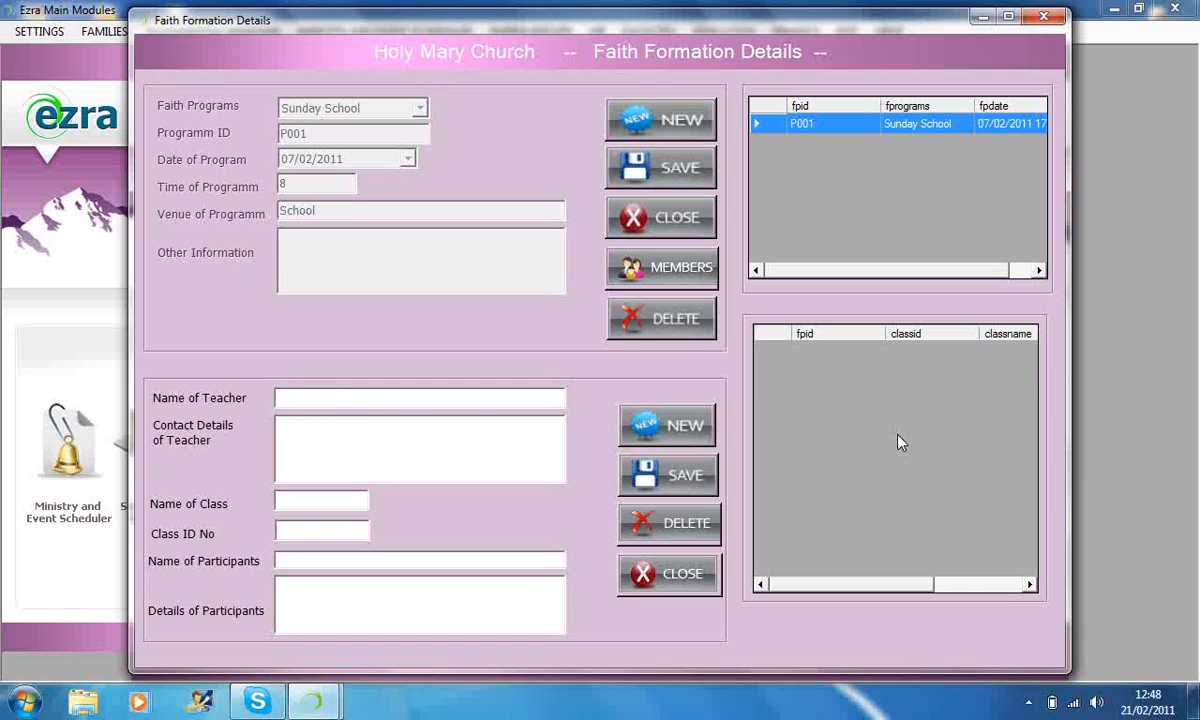
pyautogui.click(662, 578)
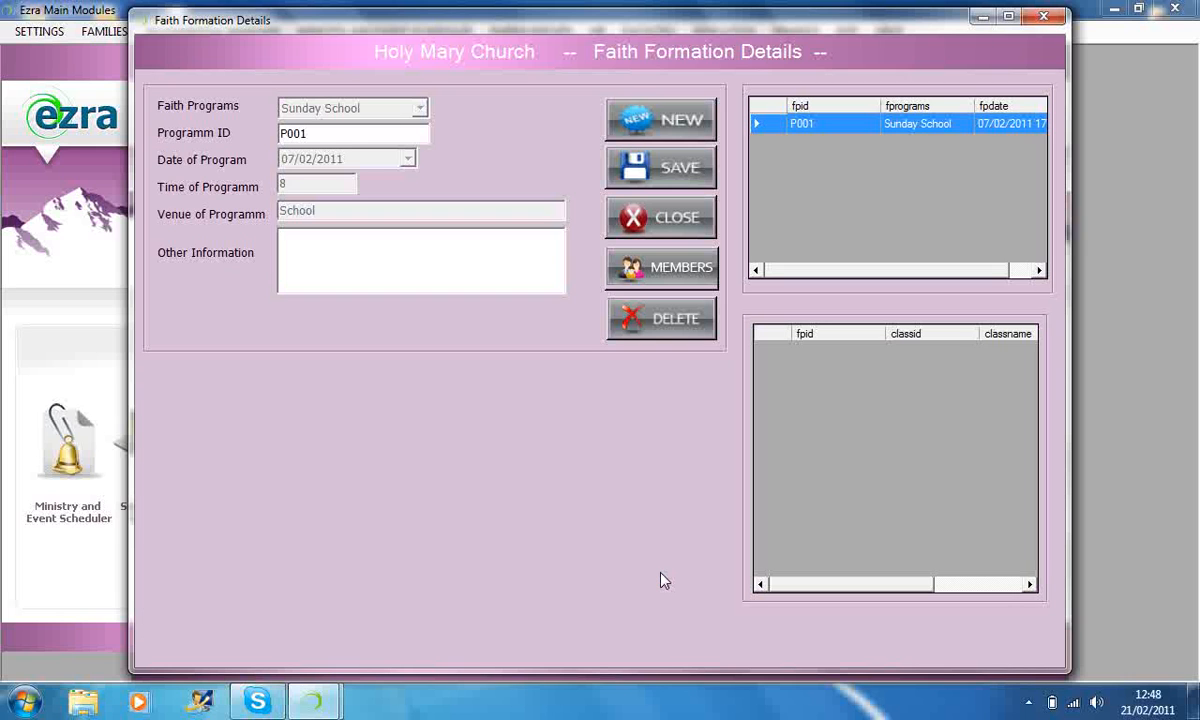
pyautogui.click(672, 222)
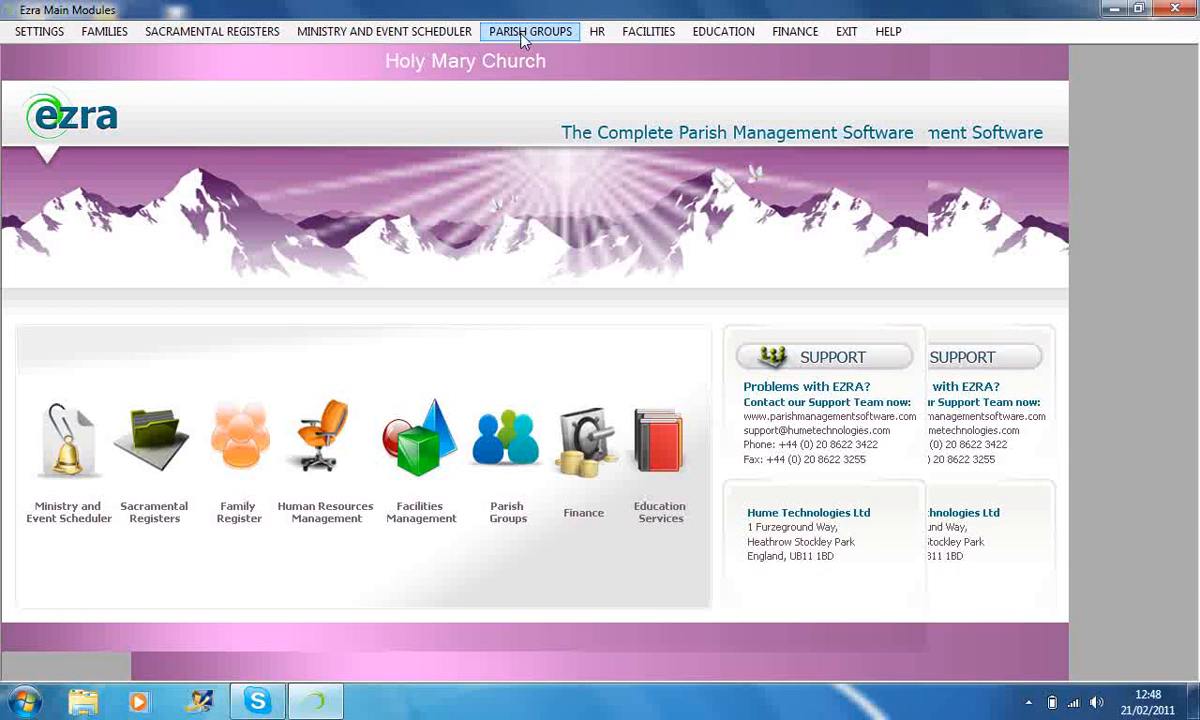
# Open the parish group details, load the REEDERS group RED/1 and show its members.
pyautogui.click(522, 34)
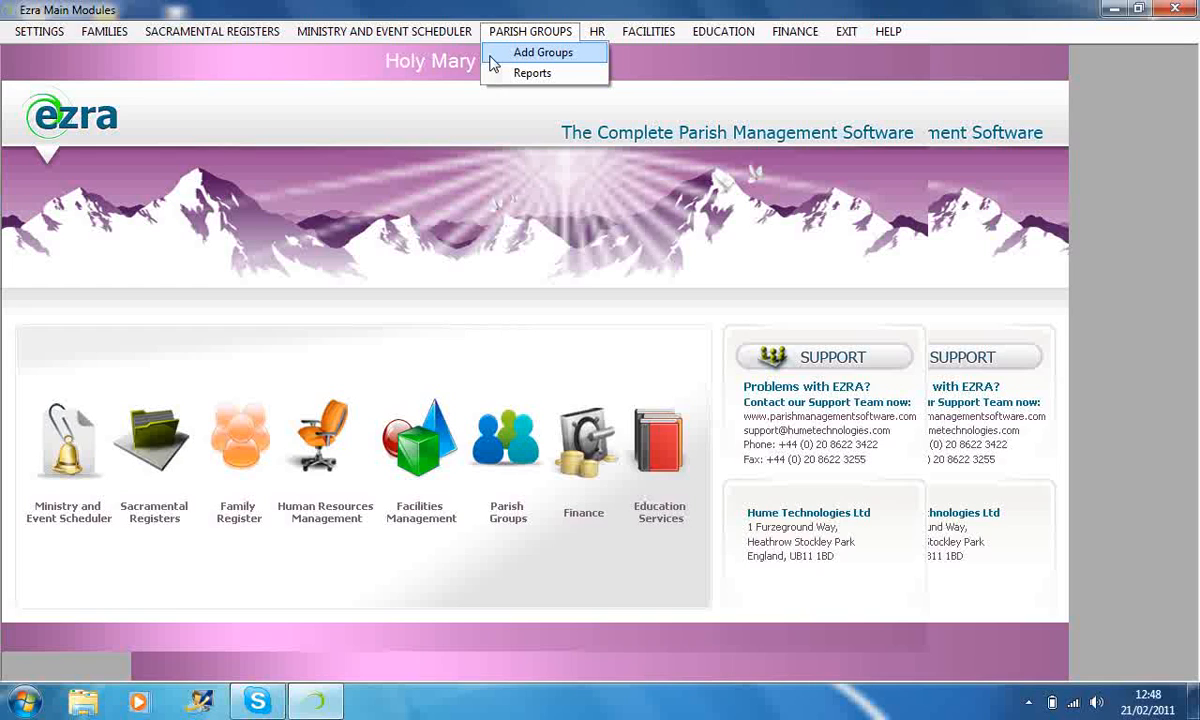
pyautogui.click(495, 58)
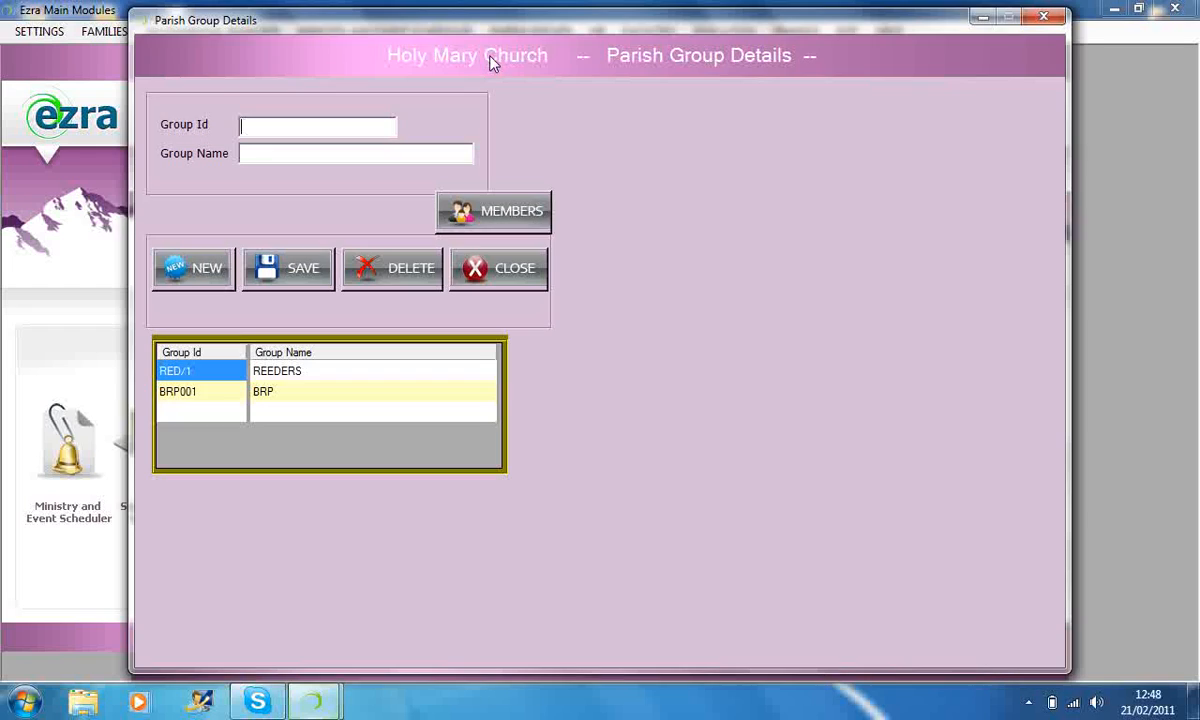
pyautogui.doubleClick(173, 370)
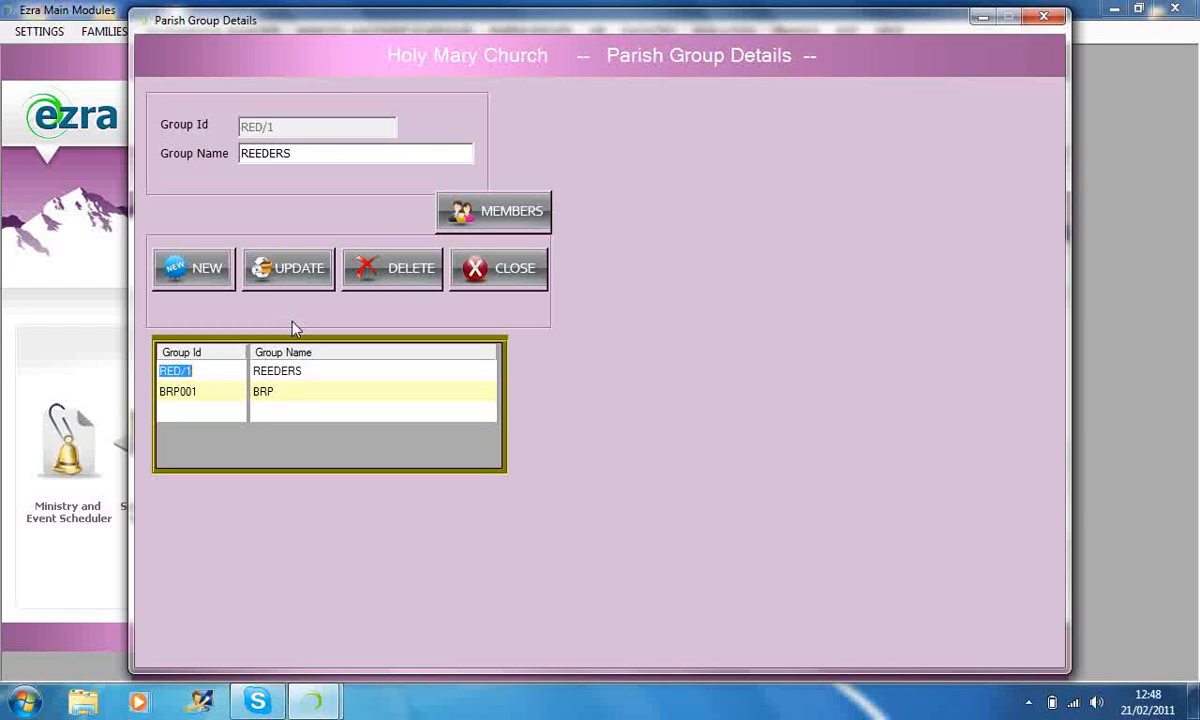
pyautogui.click(495, 213)
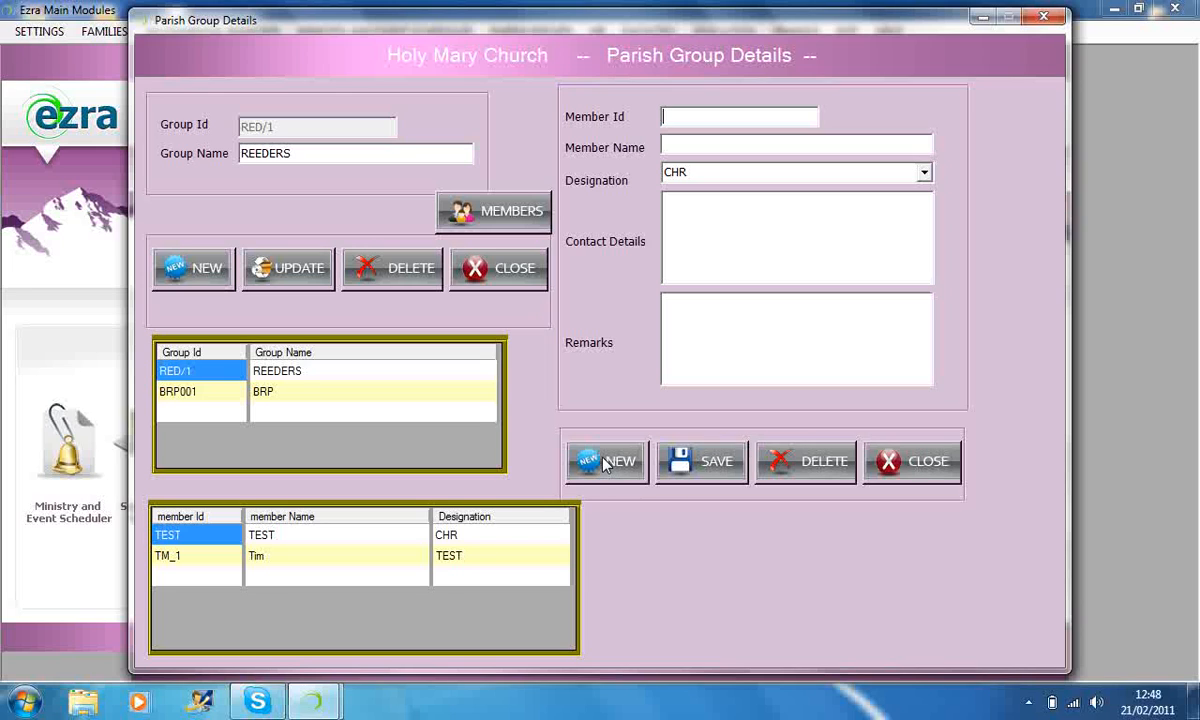
# Load the second listed member of the REEDERS group and close the parish group form without updating it.
pyautogui.click(924, 468)
pyautogui.click(200, 555)
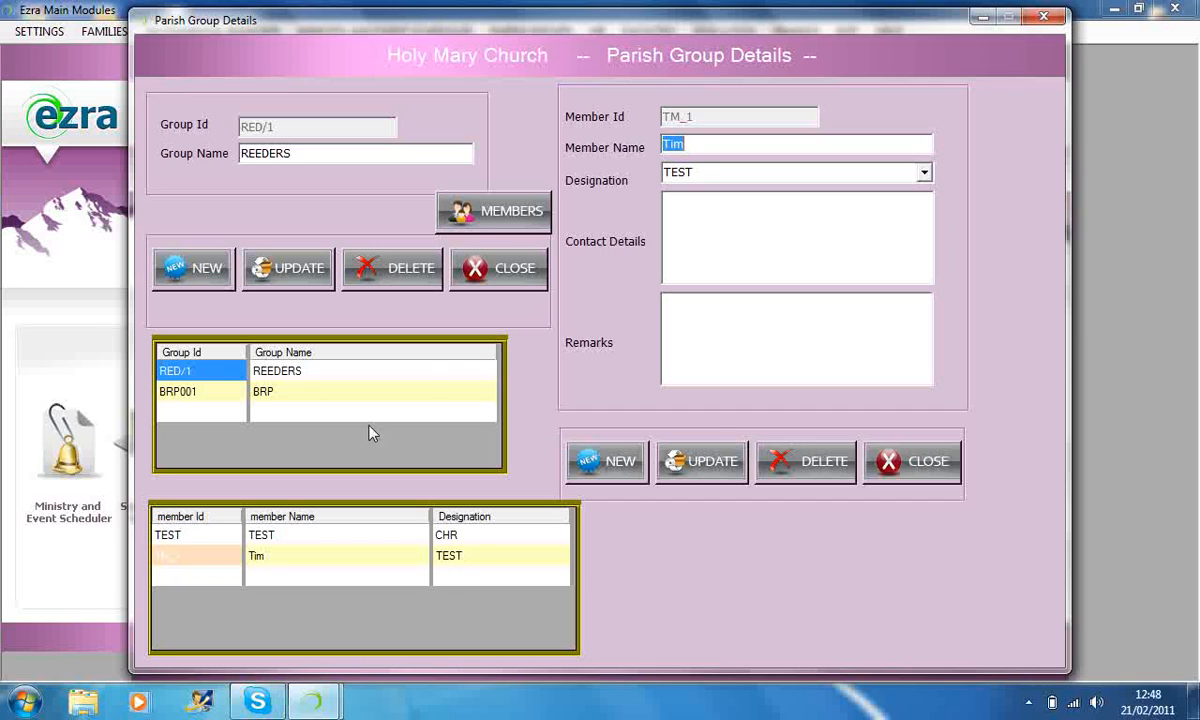
pyautogui.click(444, 211)
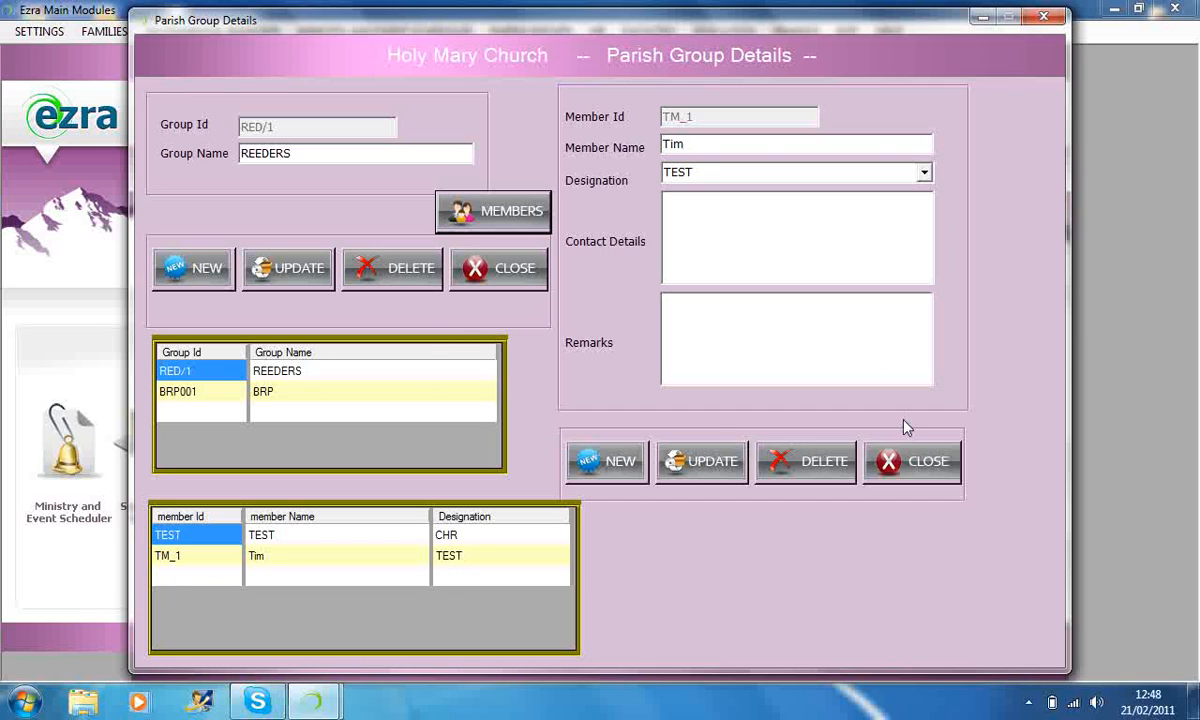
pyautogui.click(915, 473)
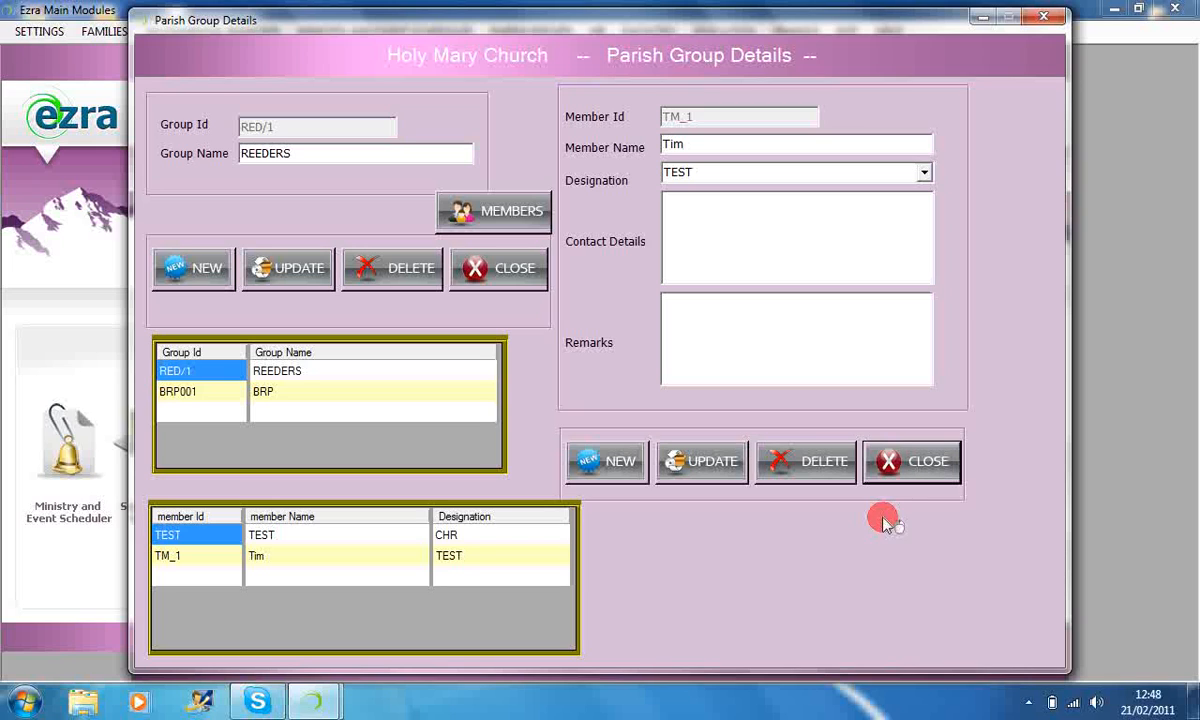
pyautogui.click(898, 463)
pyautogui.click(914, 466)
pyautogui.click(495, 270)
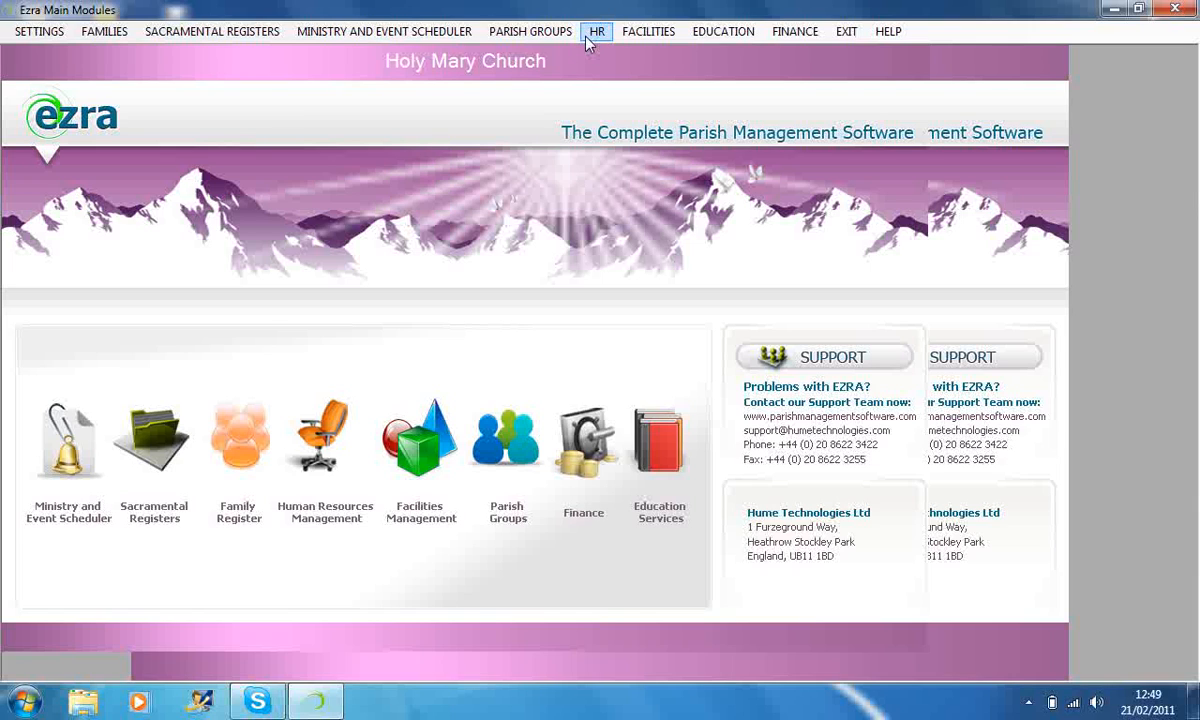
# Open the HR volunteer groups form, load the Offertory group and close the form without updating it.
pyautogui.click(590, 34)
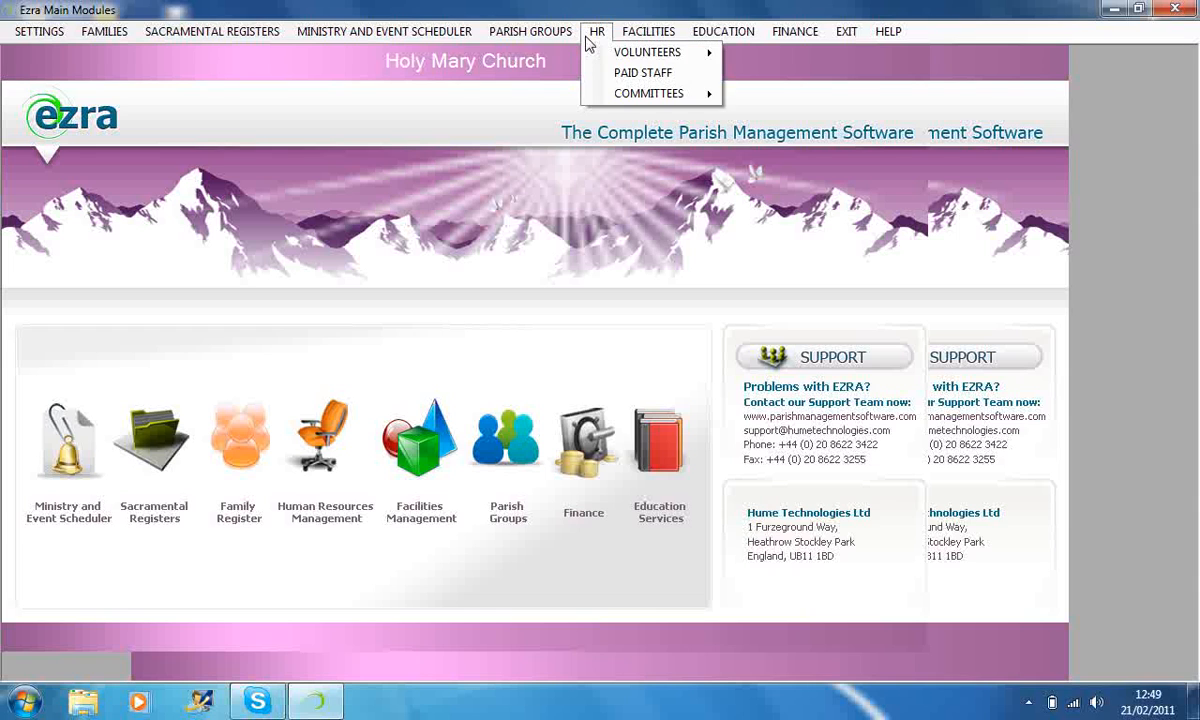
pyautogui.moveTo(650, 52)
pyautogui.click(752, 58)
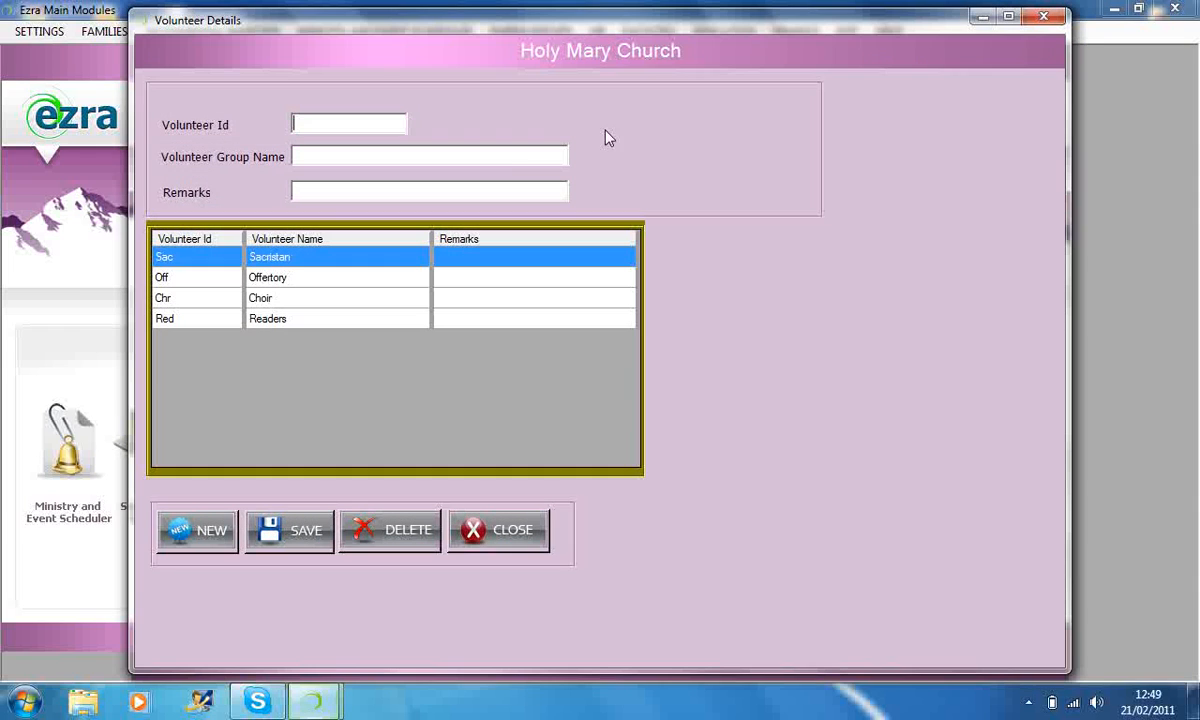
pyautogui.click(176, 281)
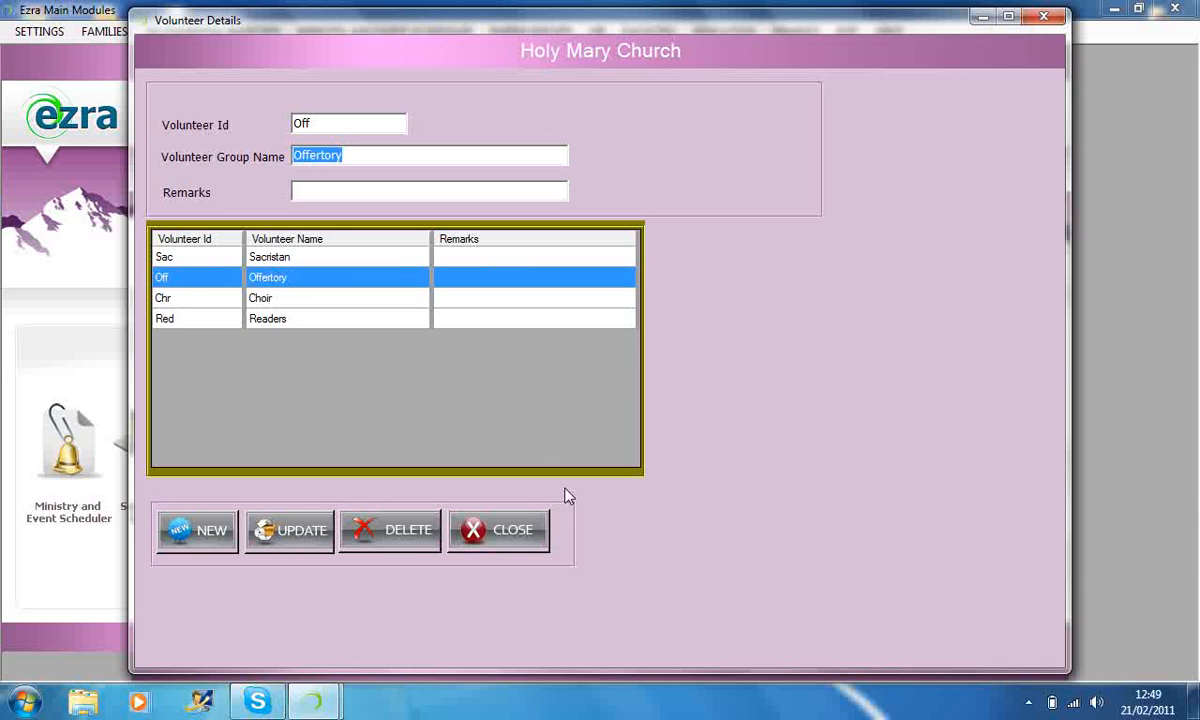
pyautogui.click(505, 535)
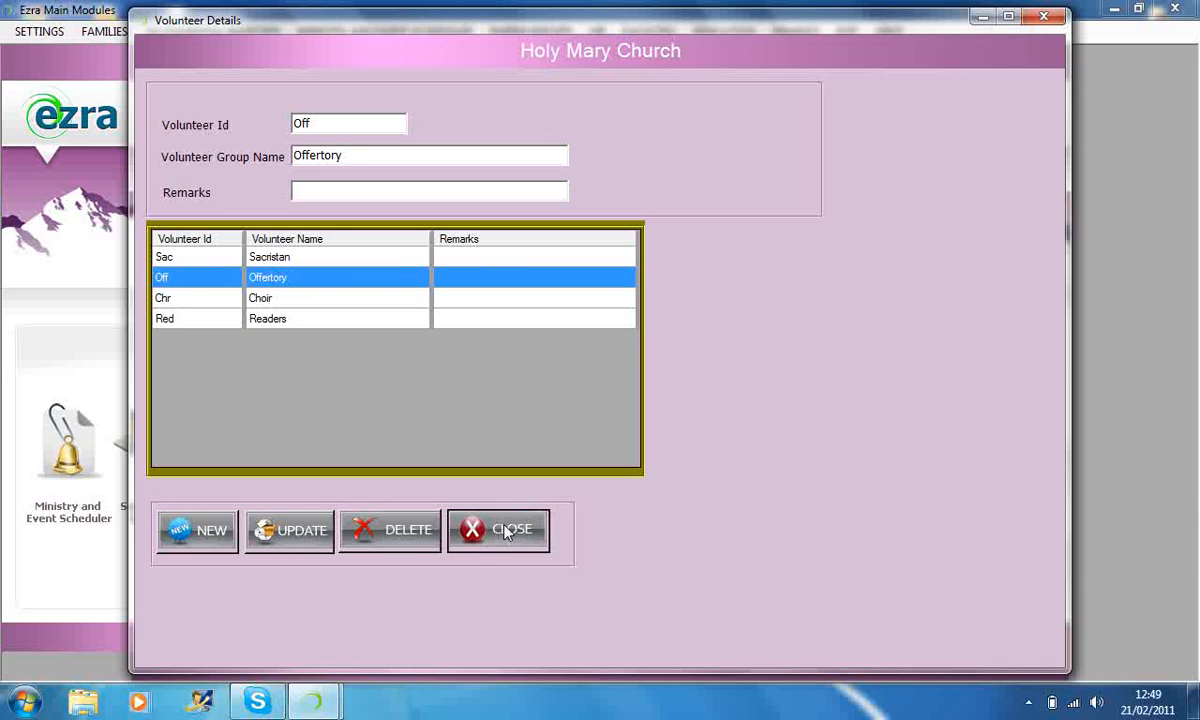
pyautogui.click(505, 533)
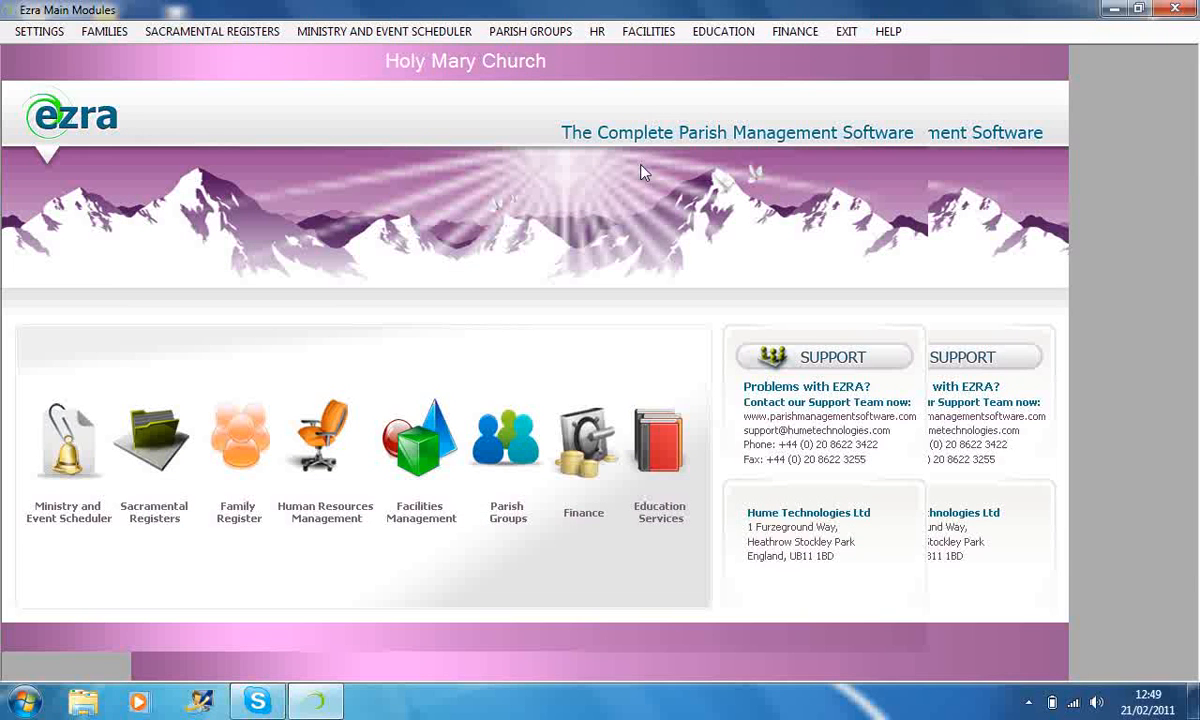
# Reopen the volunteer groups form, load the Offertory and Choir groups in turn, clear the fields and close the form.
pyautogui.click(630, 33)
pyautogui.moveTo(597, 31)
pyautogui.moveTo(627, 55)
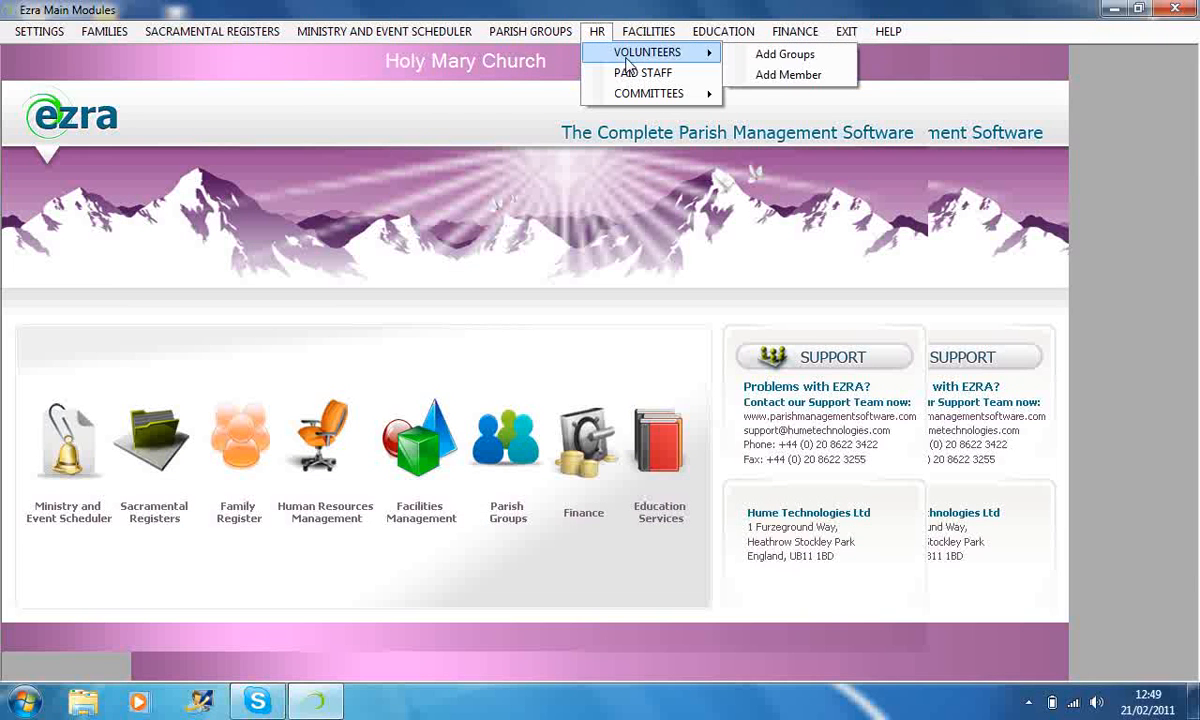
pyautogui.click(752, 58)
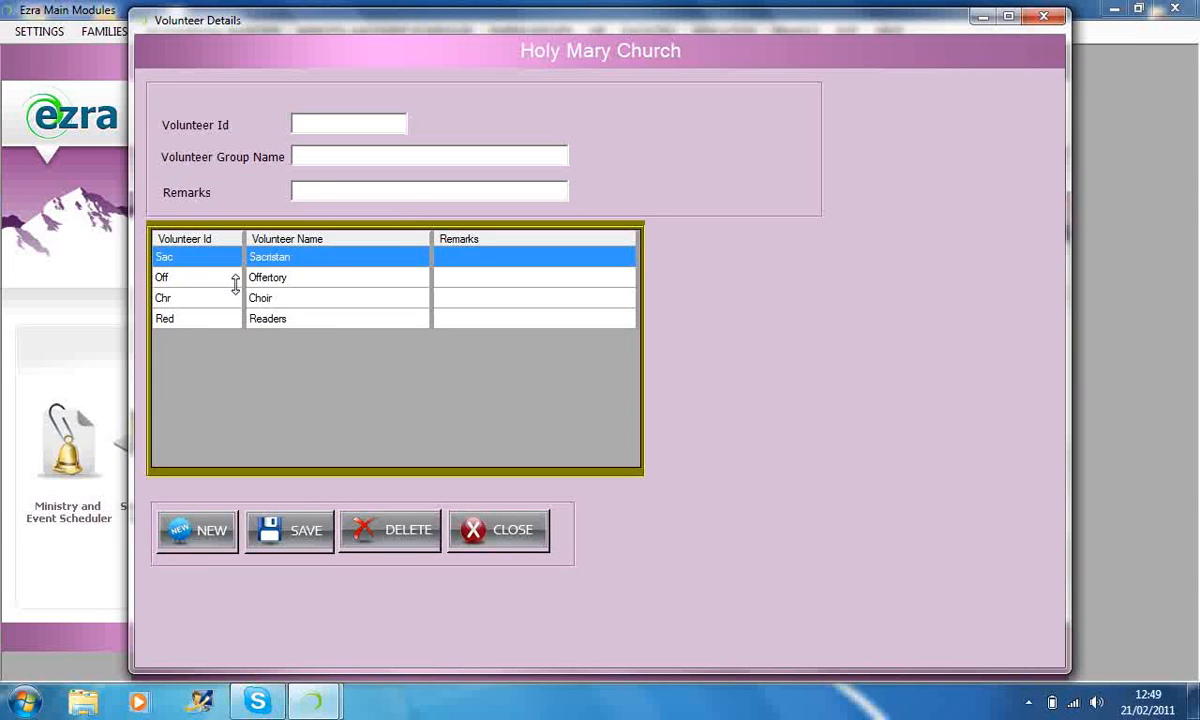
pyautogui.click(318, 186)
pyautogui.click(162, 277)
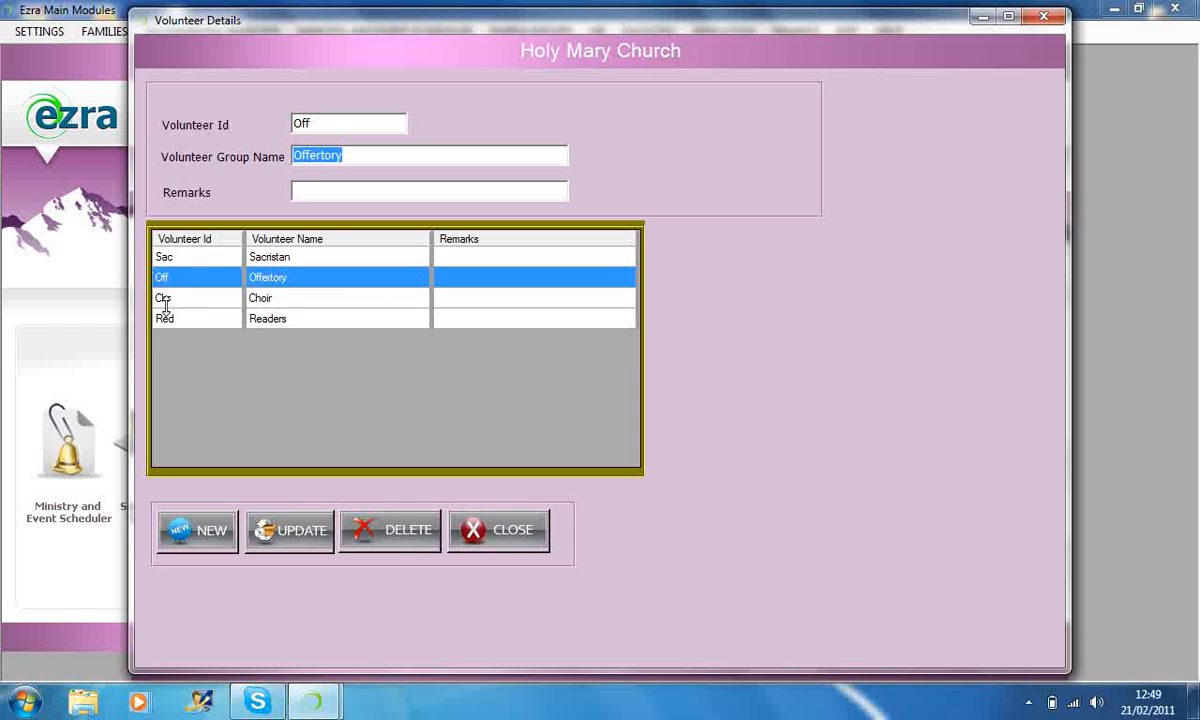
pyautogui.click(164, 300)
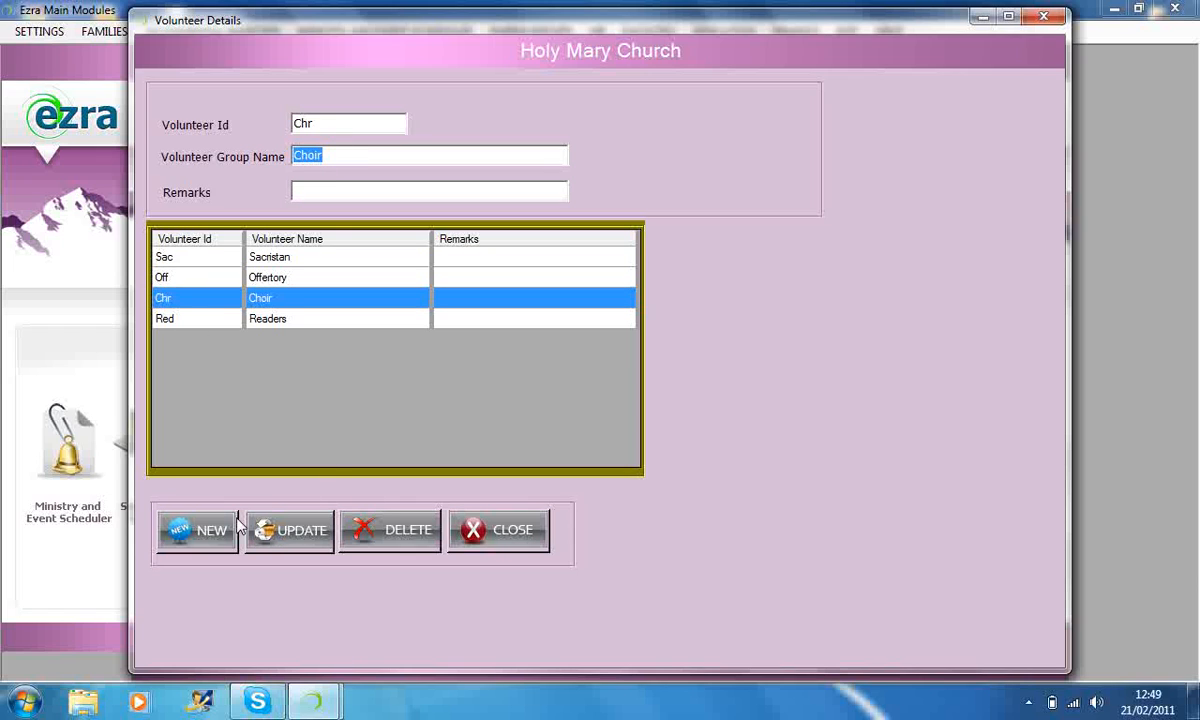
pyautogui.click(208, 535)
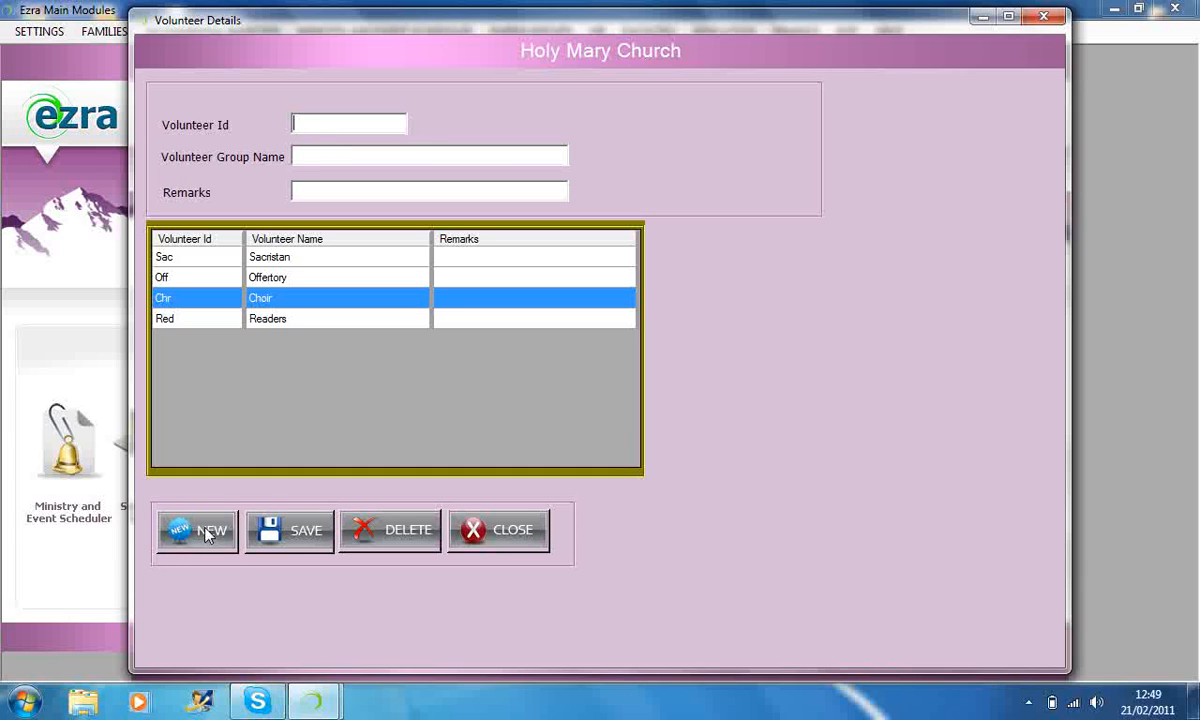
pyautogui.click(502, 535)
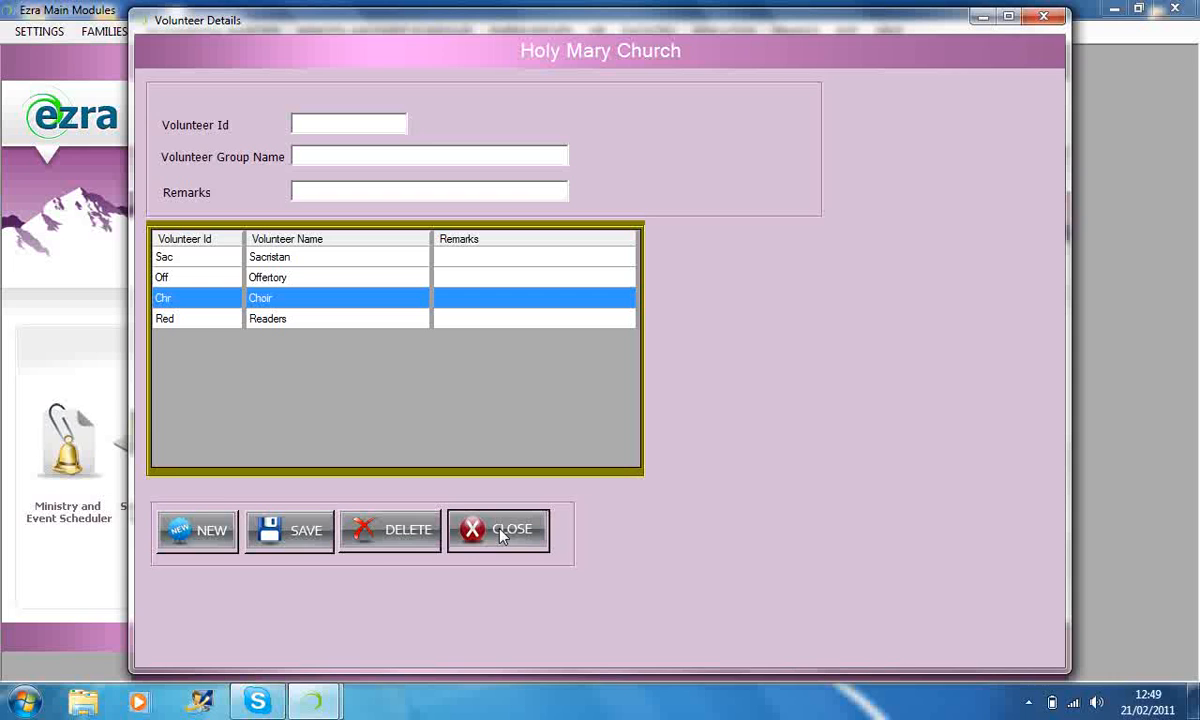
pyautogui.click(500, 525)
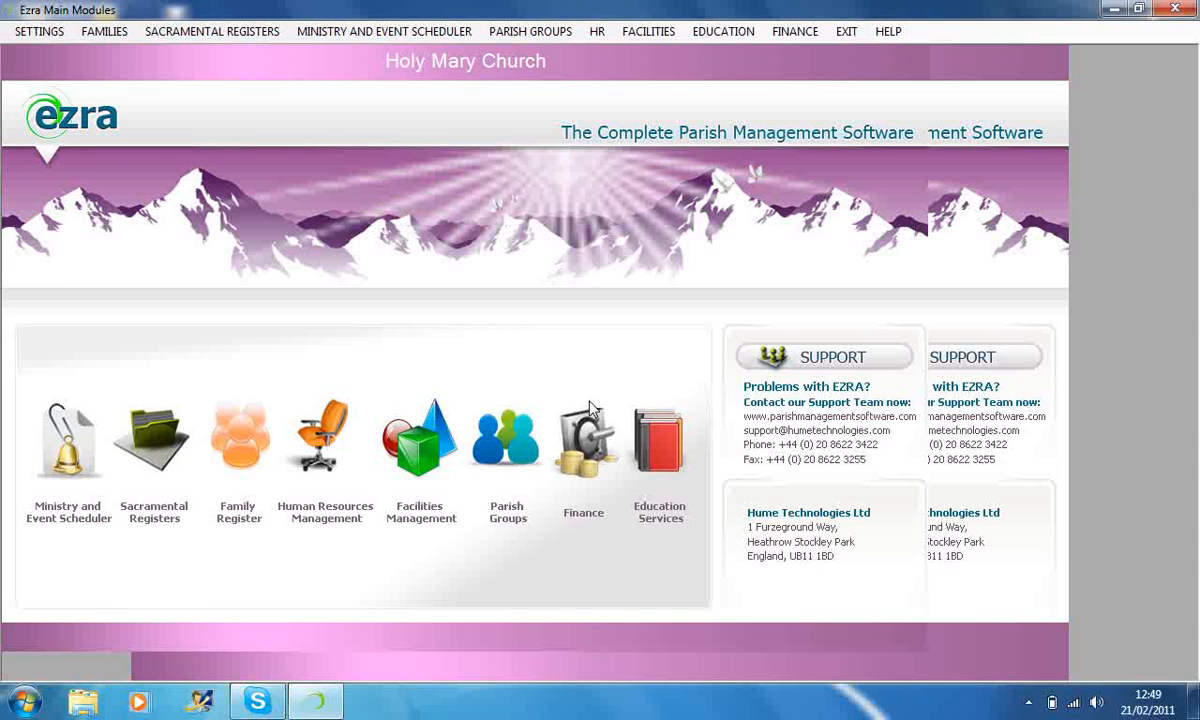
# Open the form for adding volunteer members and close it without entering a member.
pyautogui.click(650, 31)
pyautogui.moveTo(650, 54)
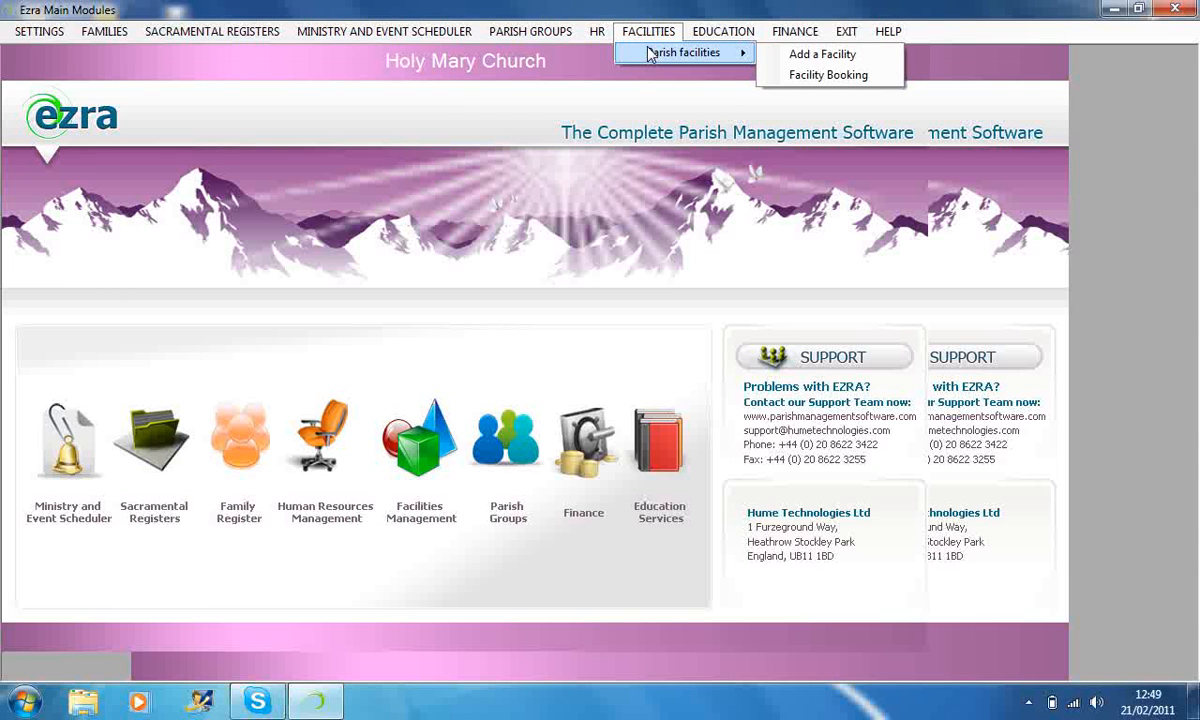
pyautogui.moveTo(597, 31)
pyautogui.click(765, 77)
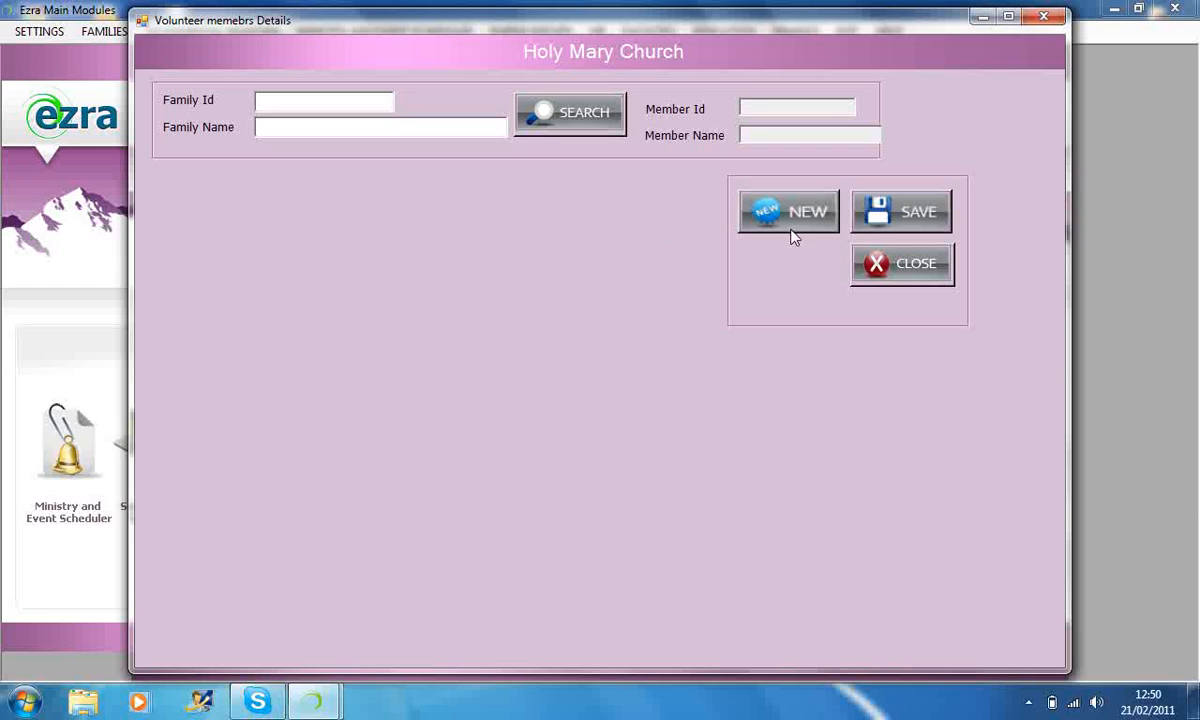
pyautogui.click(905, 264)
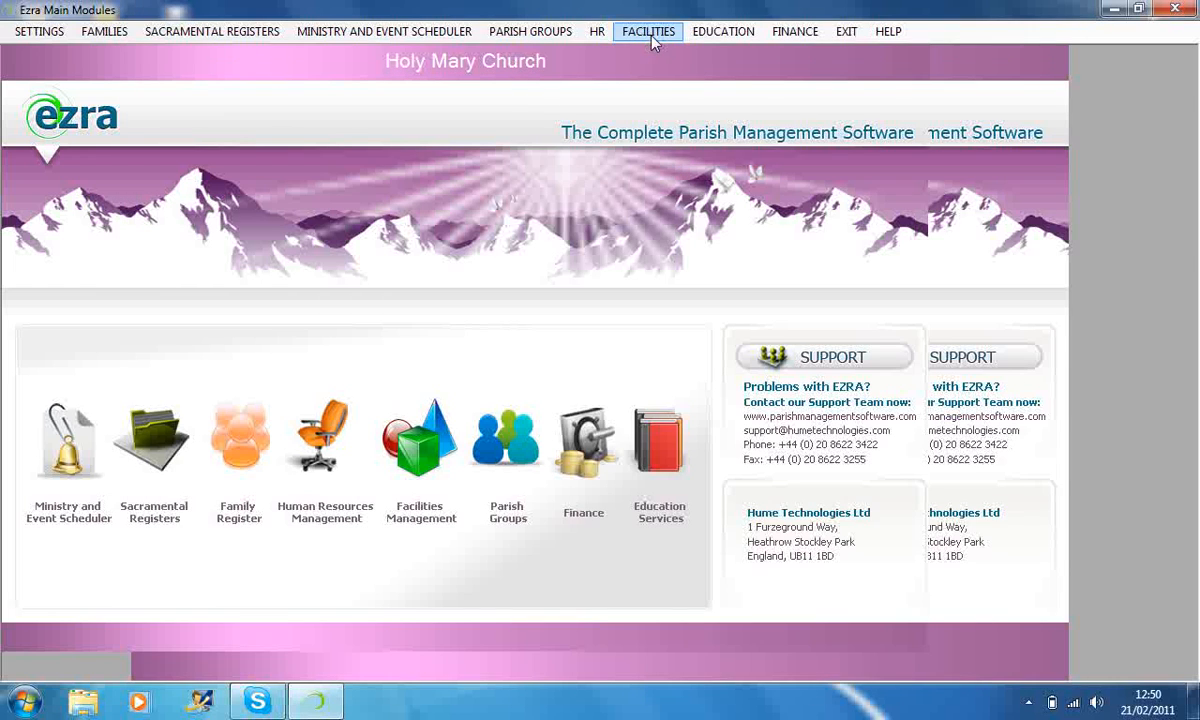
# Open the HR paid staff entry form, load the staff record with ID tEST and clear the fields for a new entry.
pyautogui.click(597, 31)
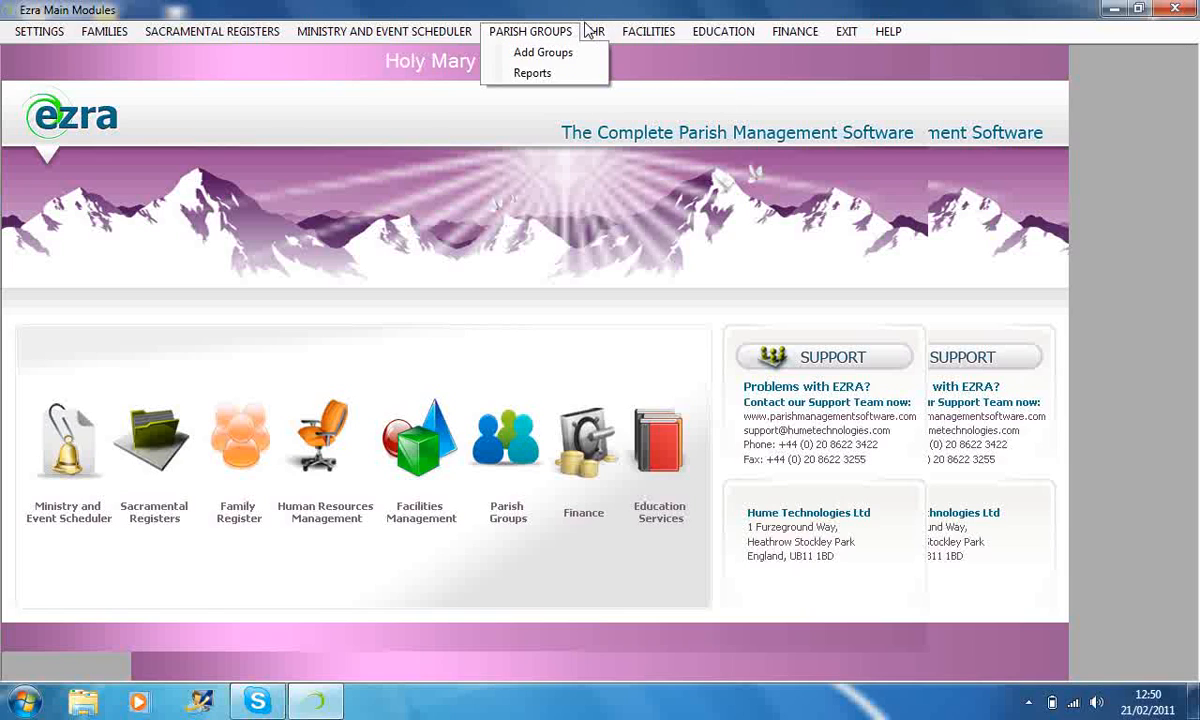
pyautogui.click(601, 15)
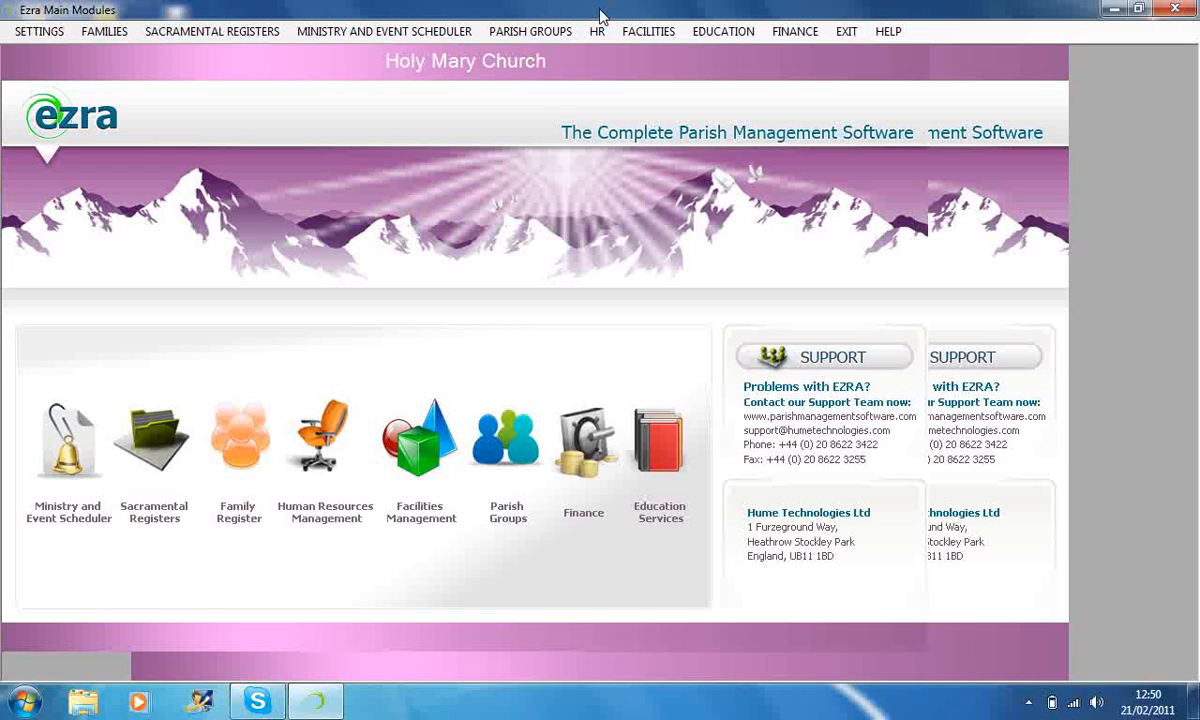
pyautogui.click(652, 31)
pyautogui.moveTo(598, 33)
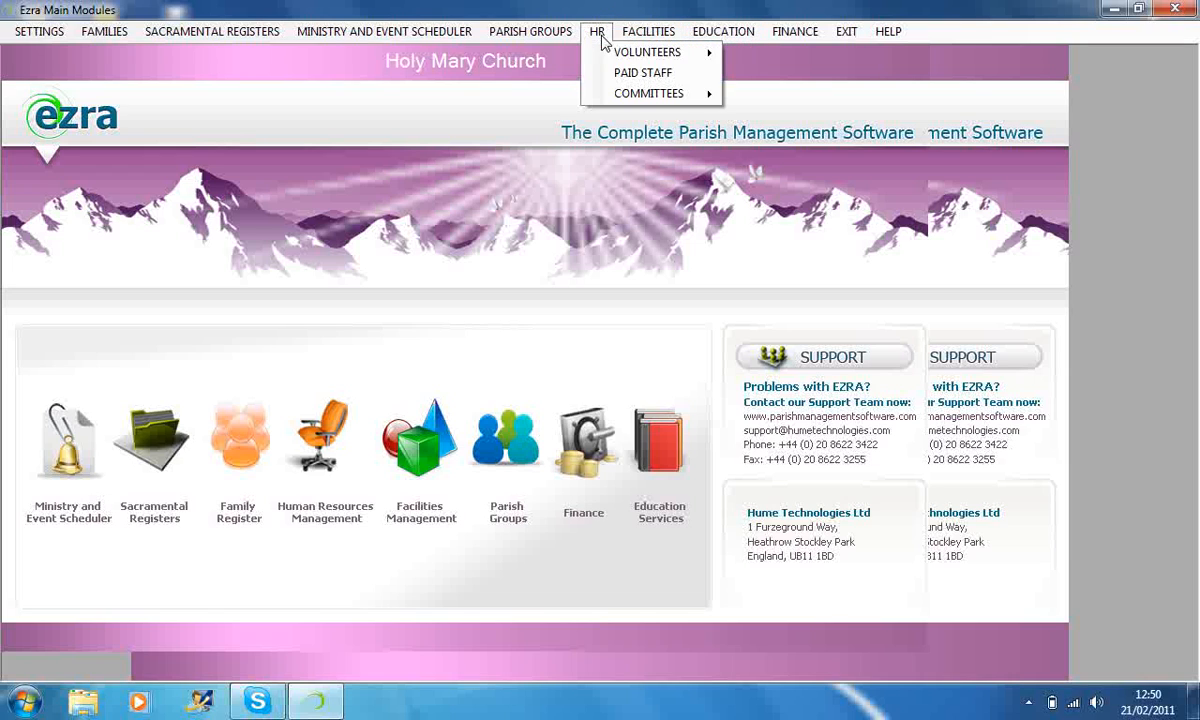
pyautogui.click(612, 73)
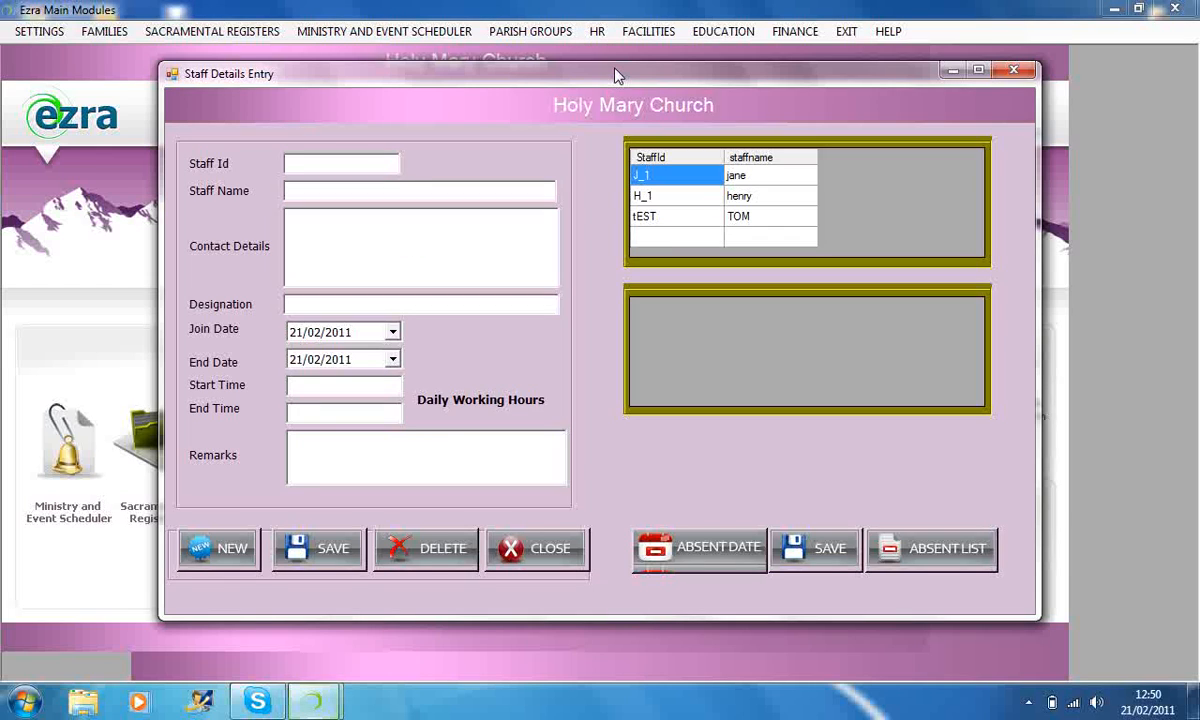
pyautogui.click(640, 220)
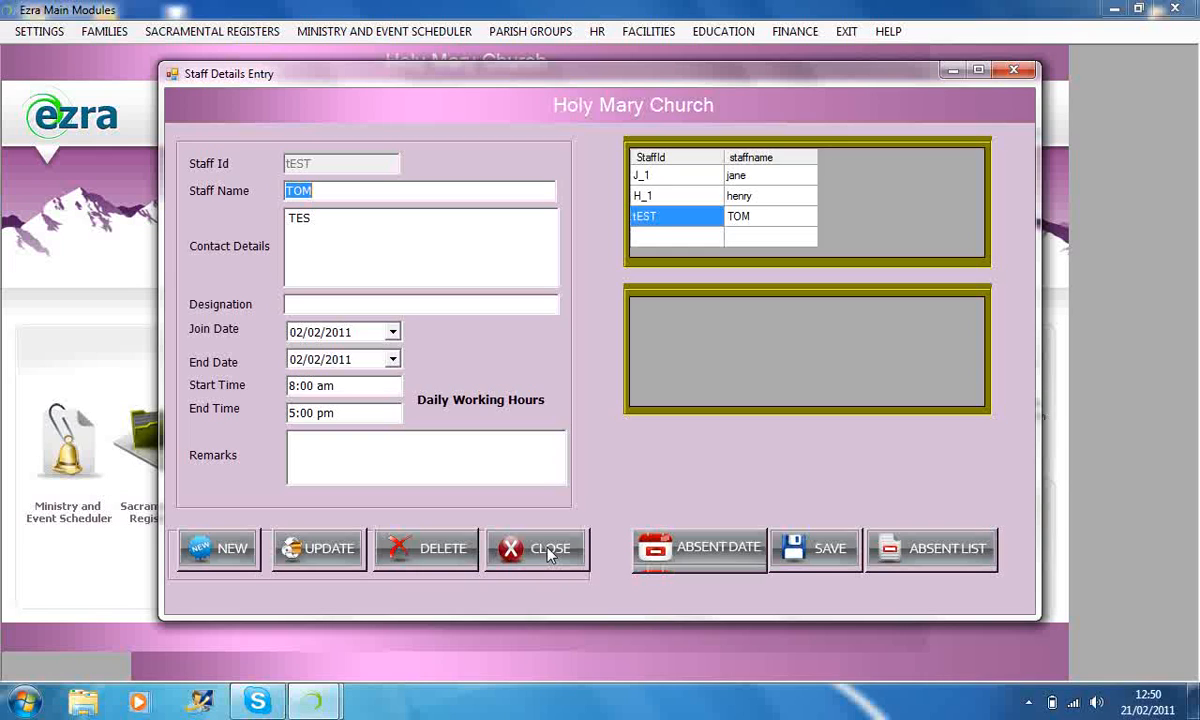
pyautogui.click(226, 549)
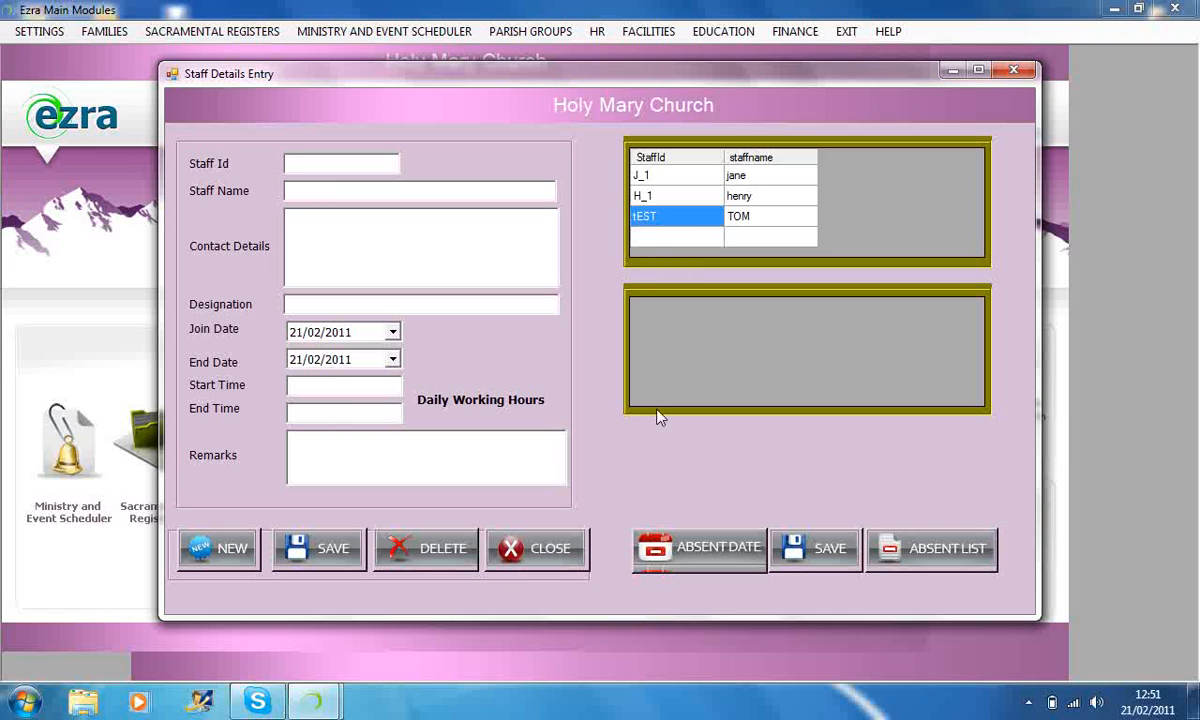
# Load the H_1, J_1 and tEST staff records in turn, open the absence entry for tEST and close the form without saving.
pyautogui.click(641, 198)
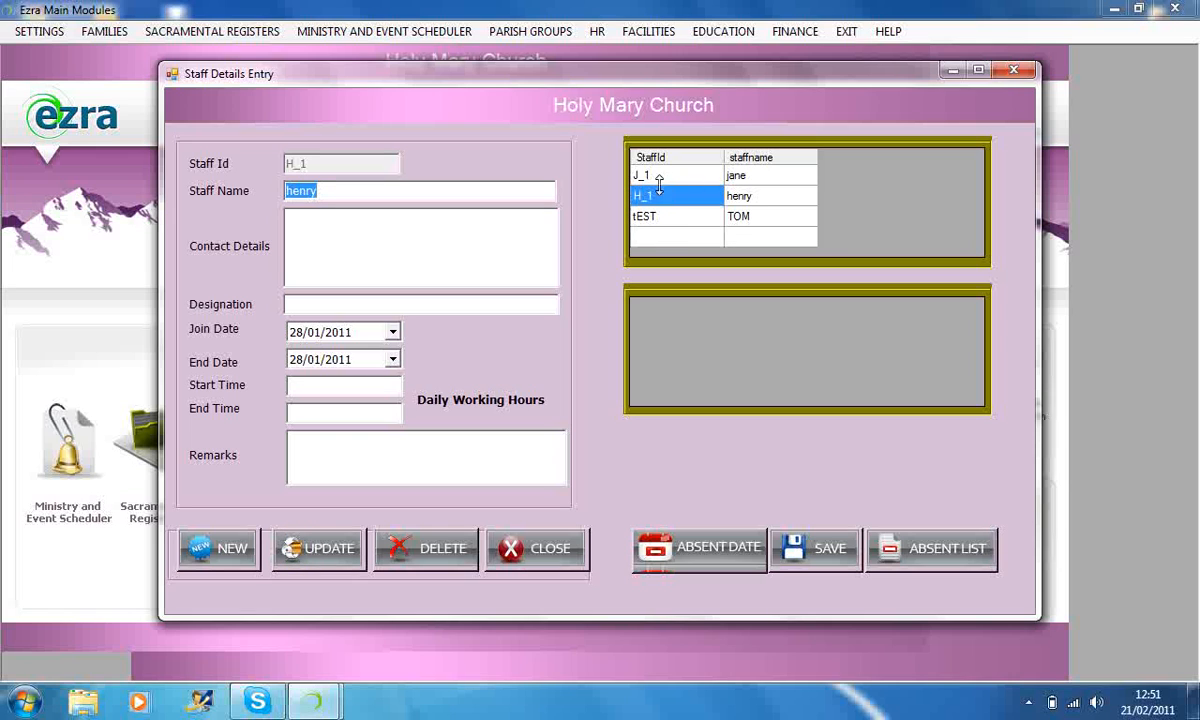
pyautogui.click(651, 177)
pyautogui.click(645, 219)
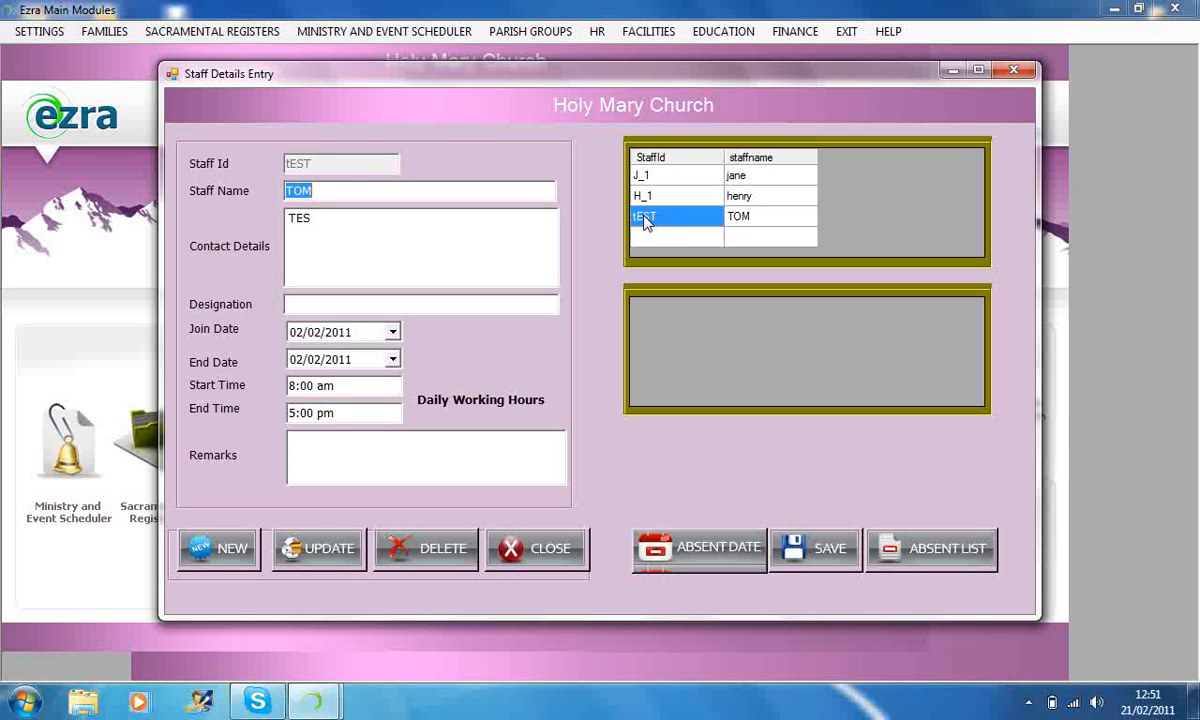
pyautogui.click(738, 545)
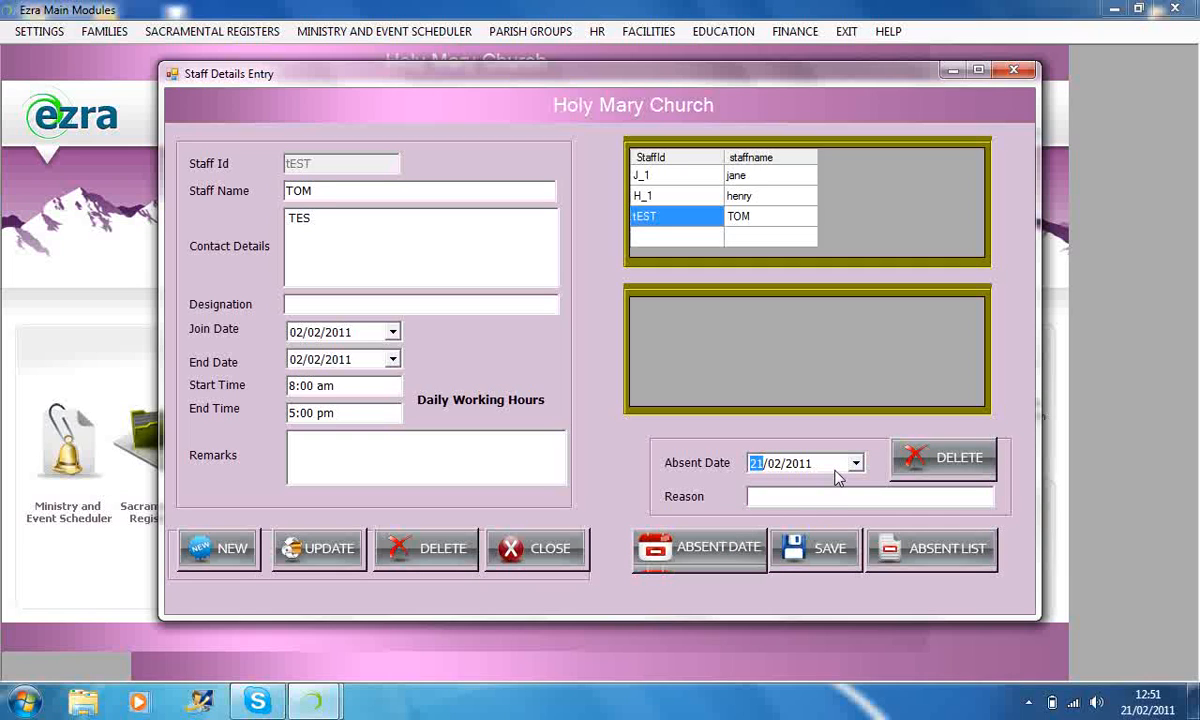
pyautogui.click(833, 494)
pyautogui.click(492, 549)
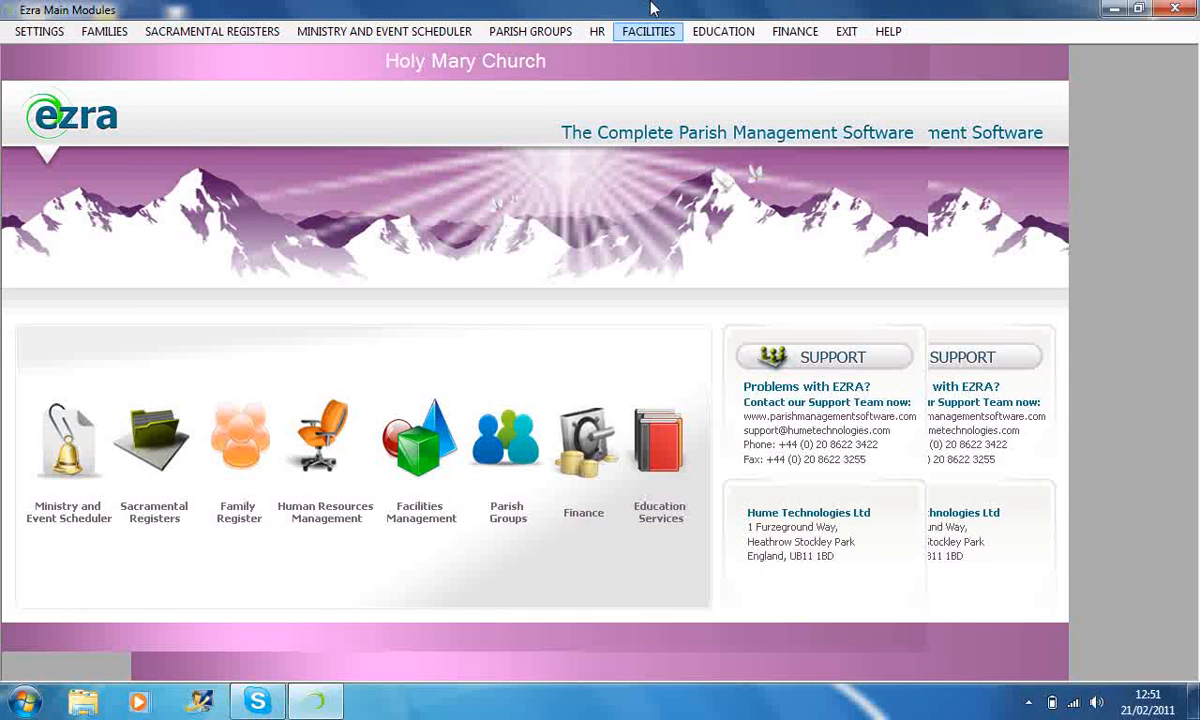
# Reopen the HR paid staff entry form and close it without loading a record.
pyautogui.click(676, 38)
pyautogui.moveTo(597, 33)
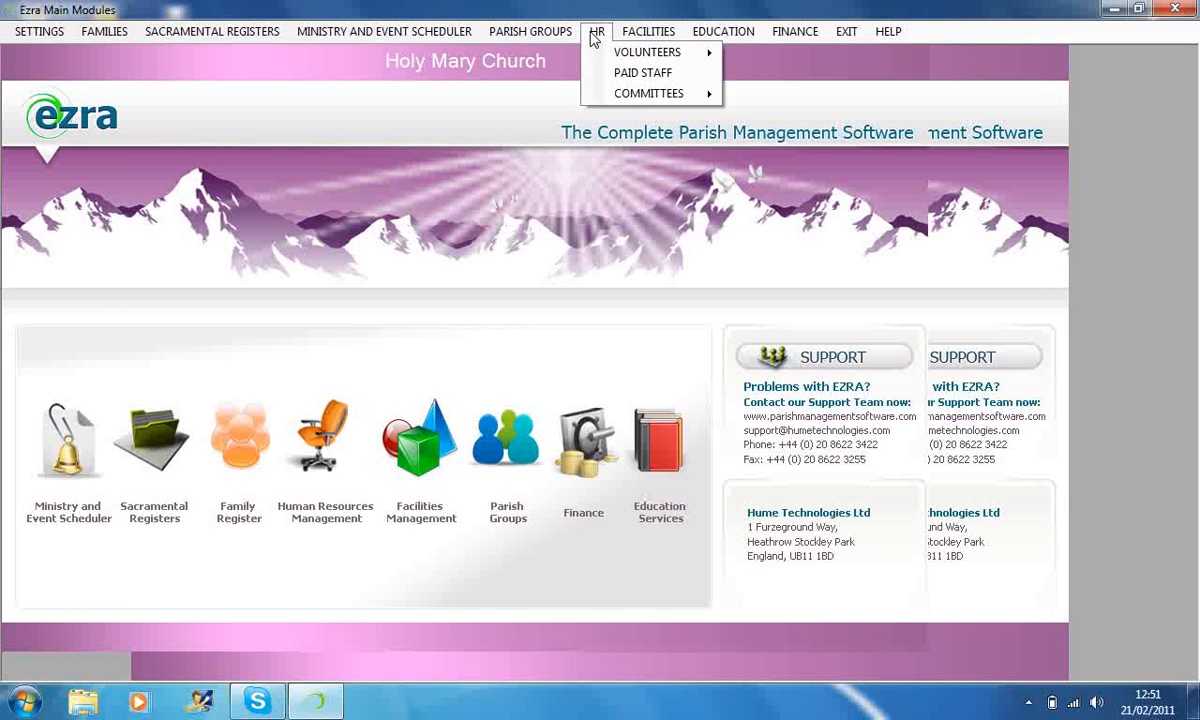
pyautogui.click(666, 76)
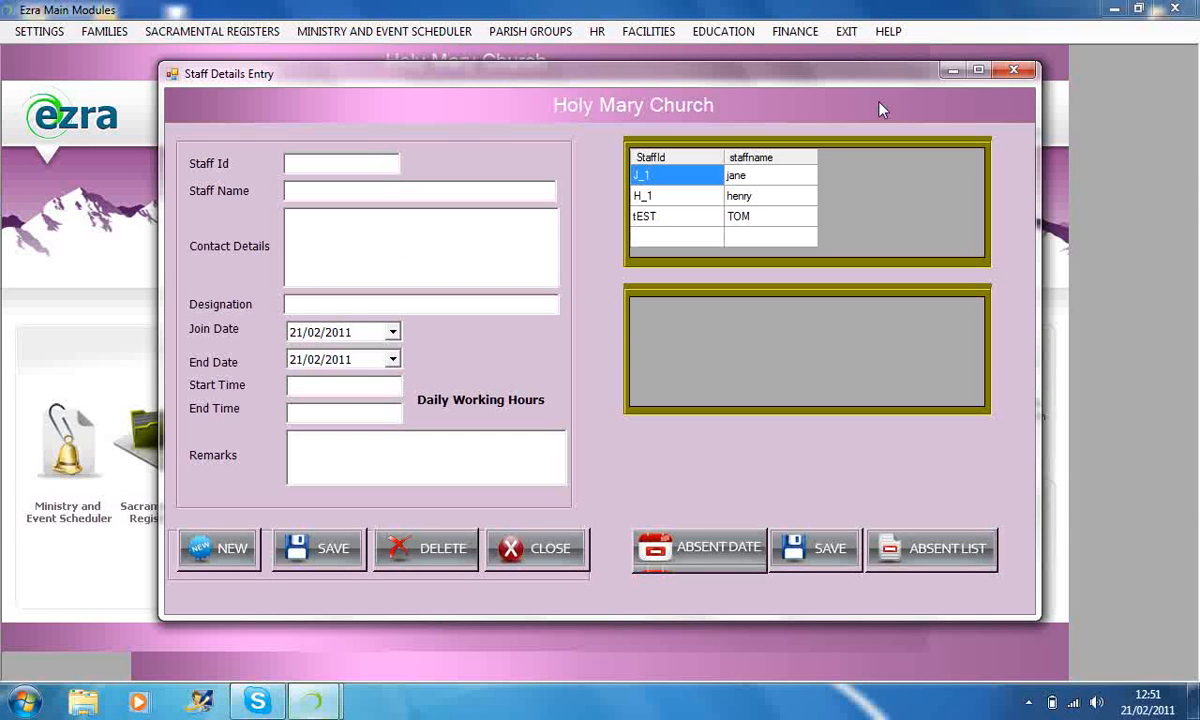
pyautogui.click(1013, 70)
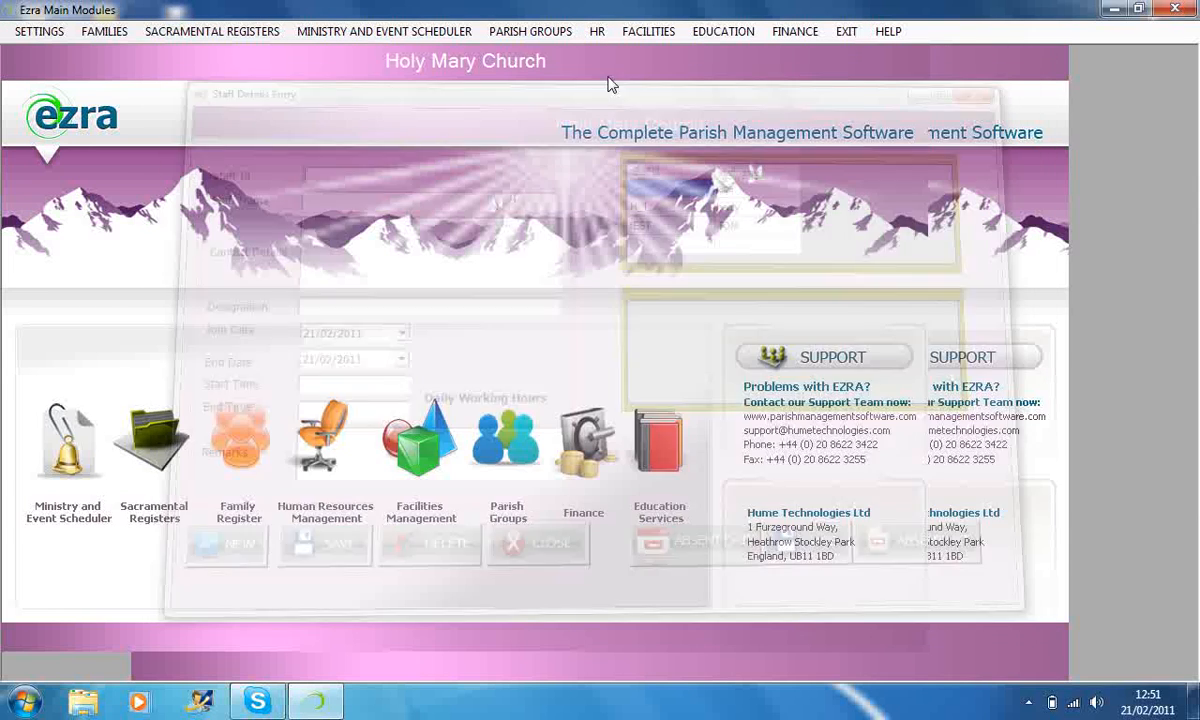
# Open the HR committee reports form and close it without generating a report.
pyautogui.click(596, 36)
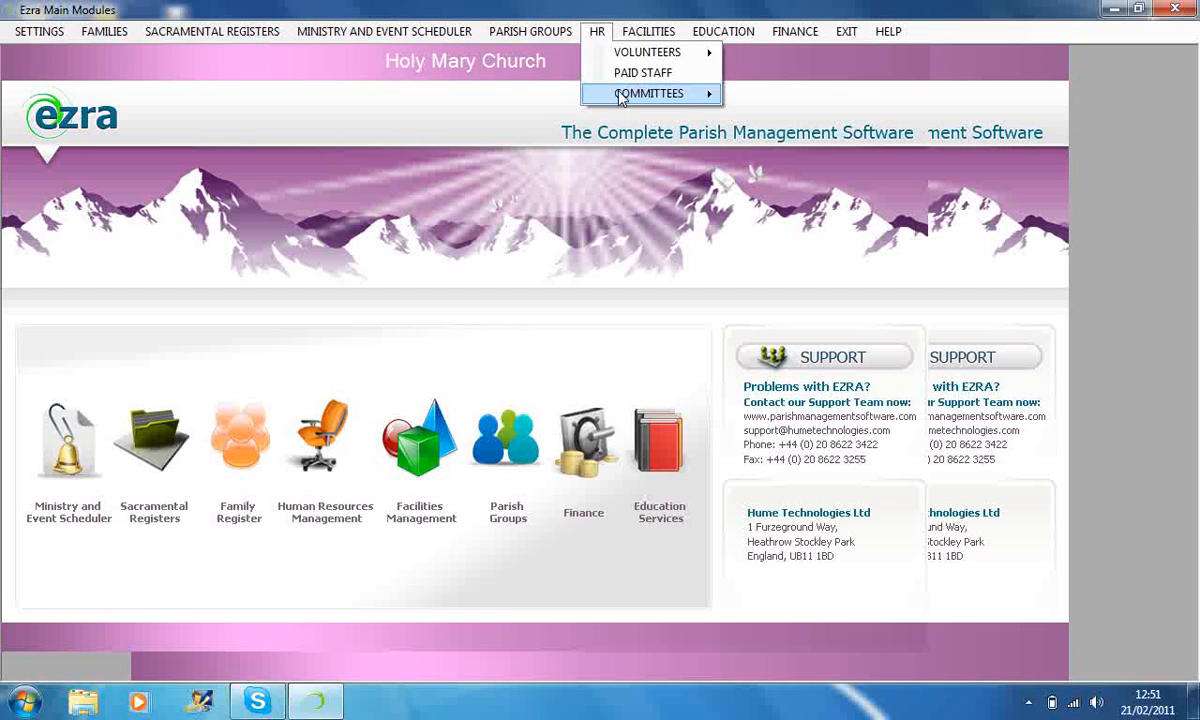
pyautogui.moveTo(632, 97)
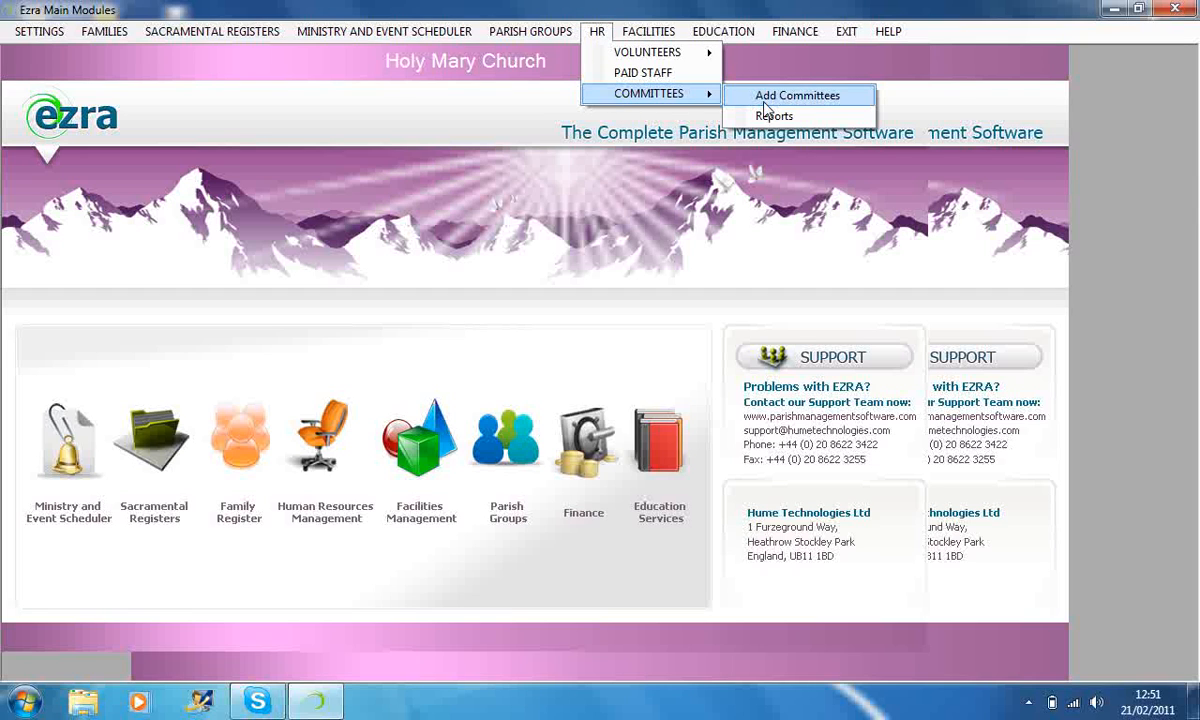
pyautogui.click(768, 115)
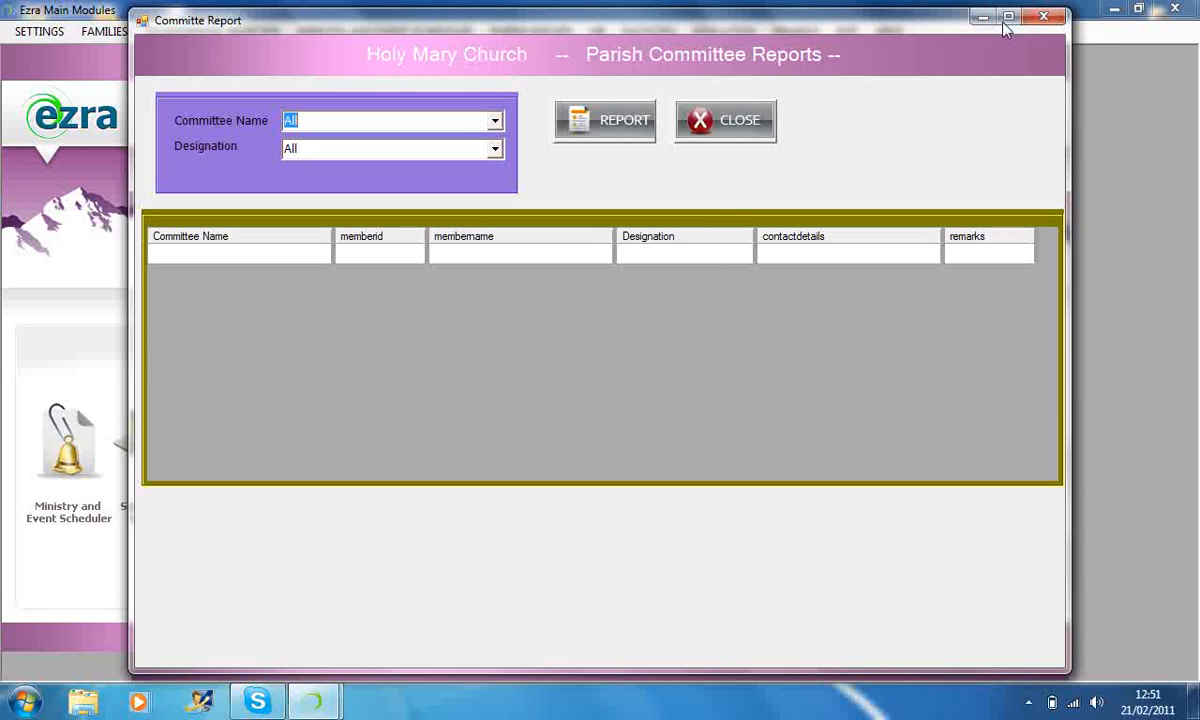
pyautogui.click(718, 122)
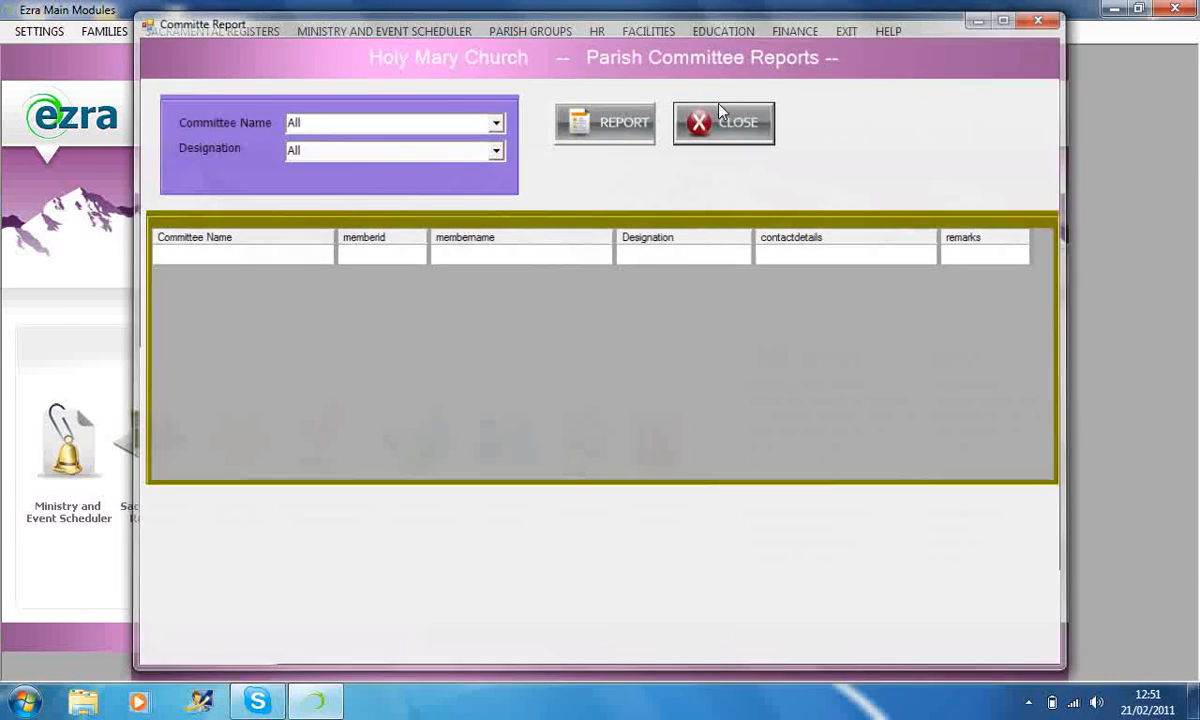
# Open the form for adding a facility, load facilities ST_01_H, ST_01_MR, ST_02_MR and ST_01_CP in turn, and close it unchanged.
pyautogui.click(668, 34)
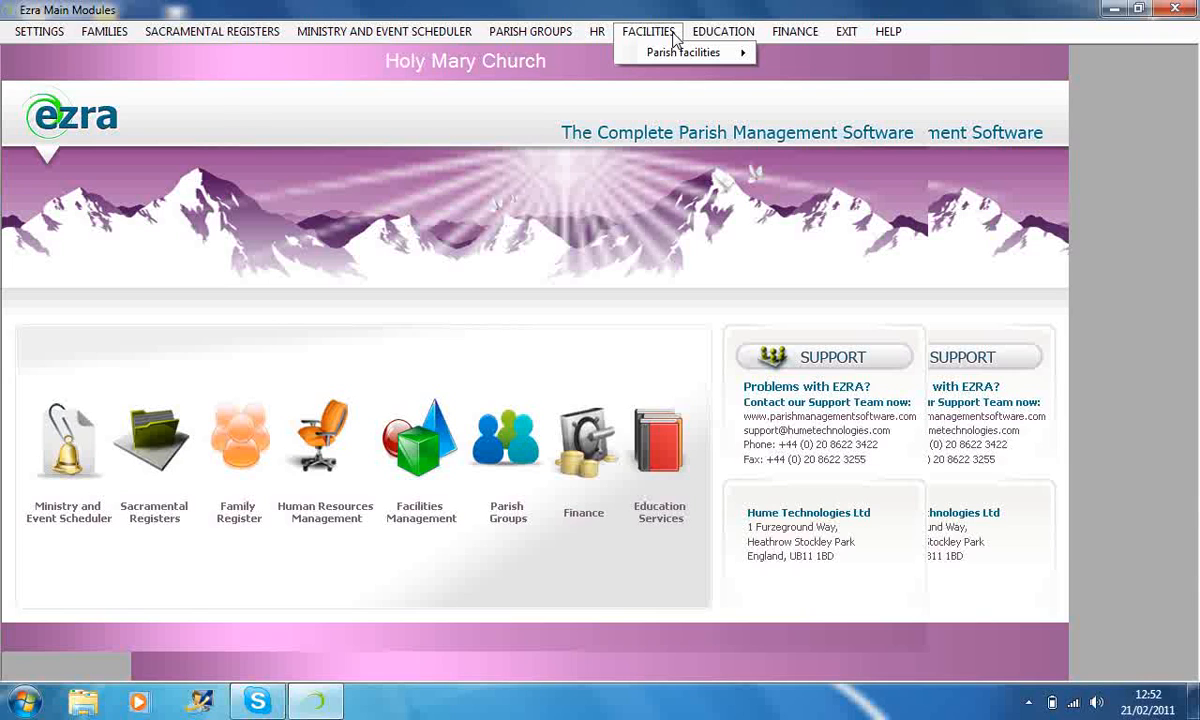
pyautogui.moveTo(683, 52)
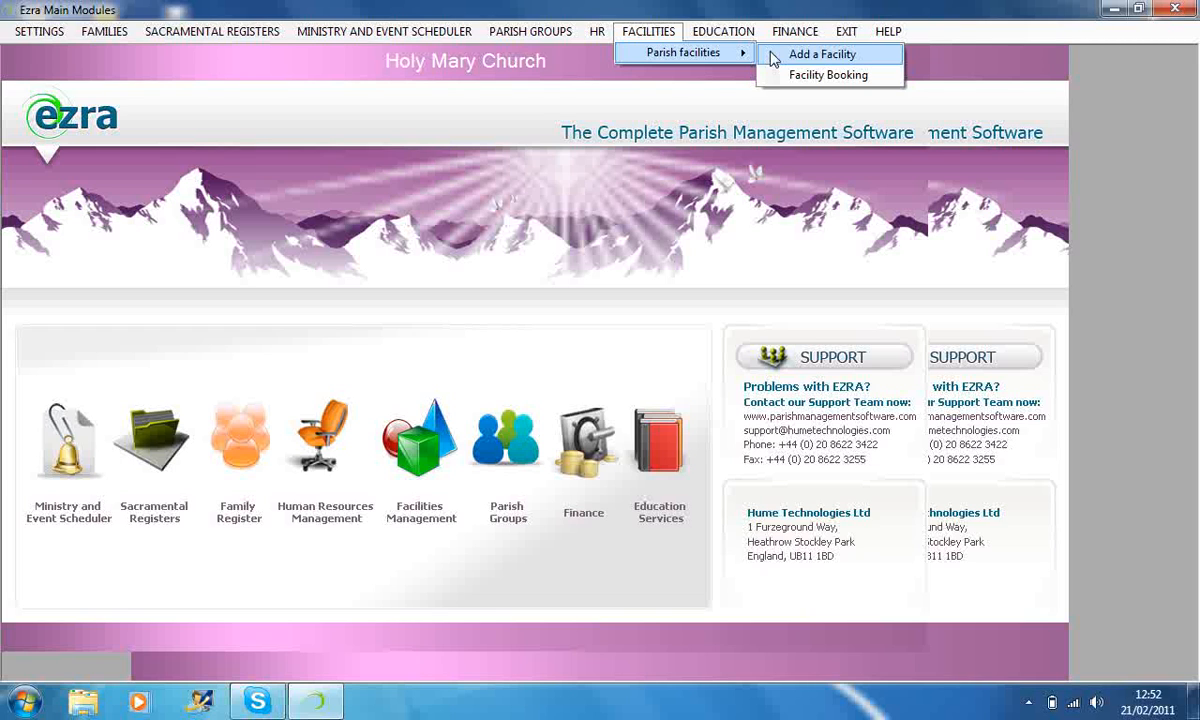
pyautogui.click(772, 58)
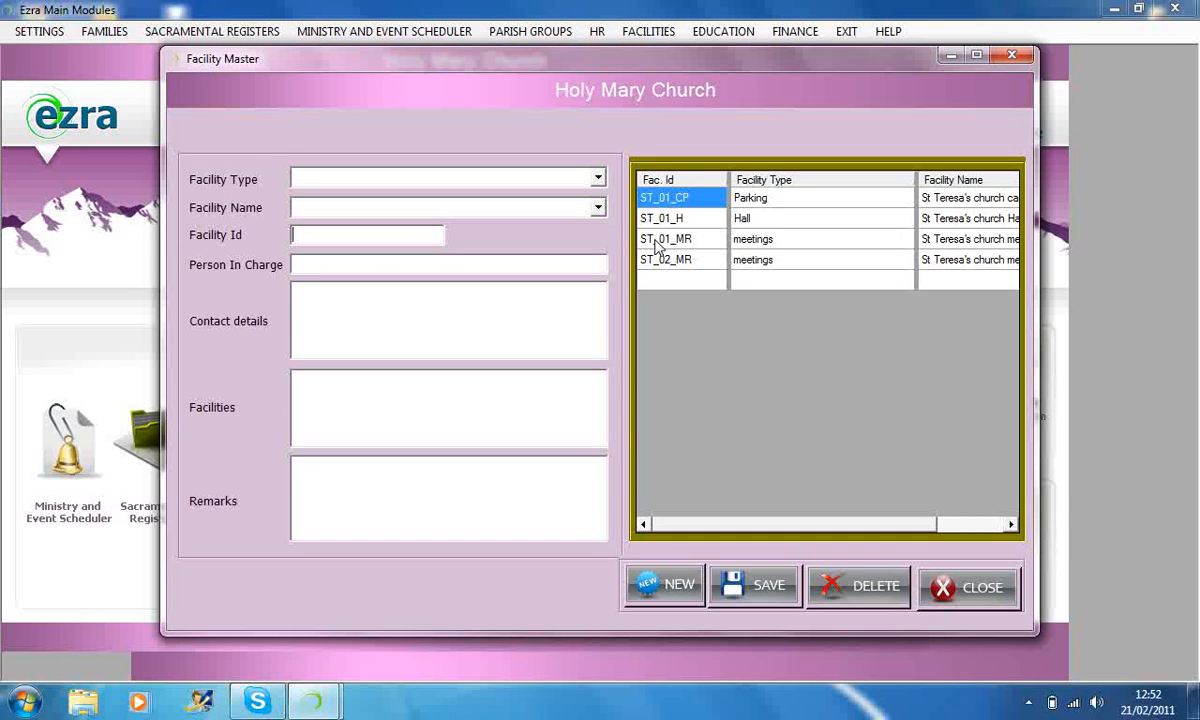
pyautogui.click(650, 220)
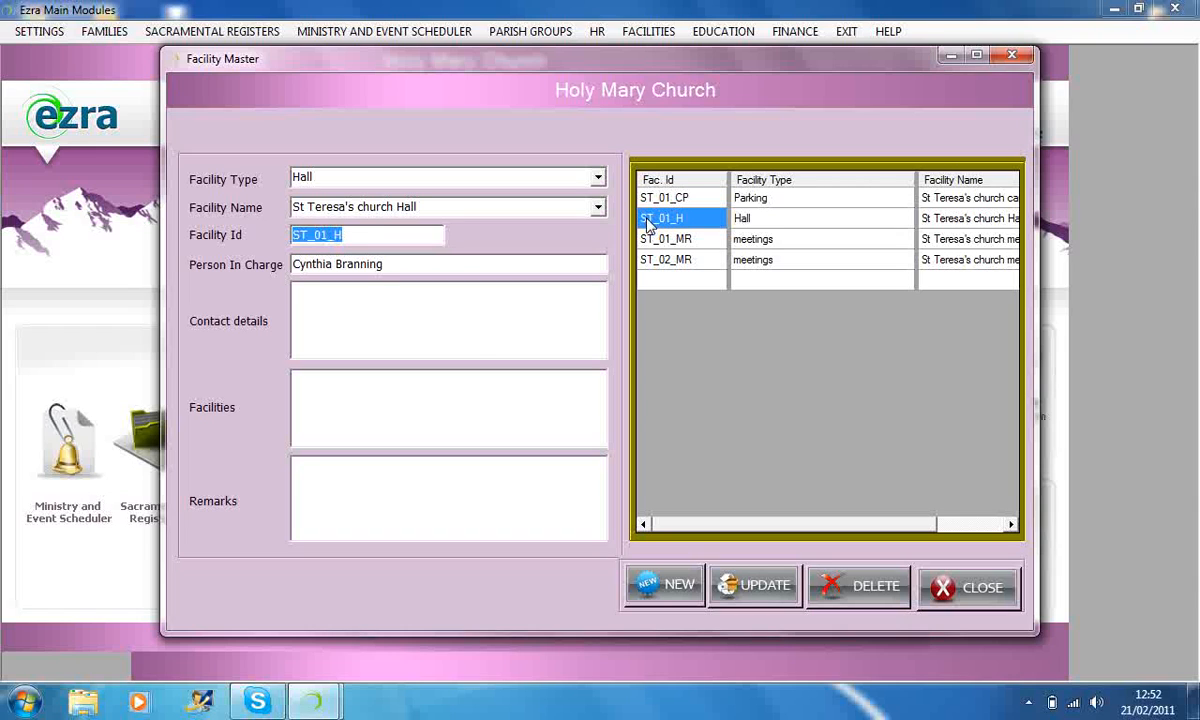
pyautogui.click(651, 241)
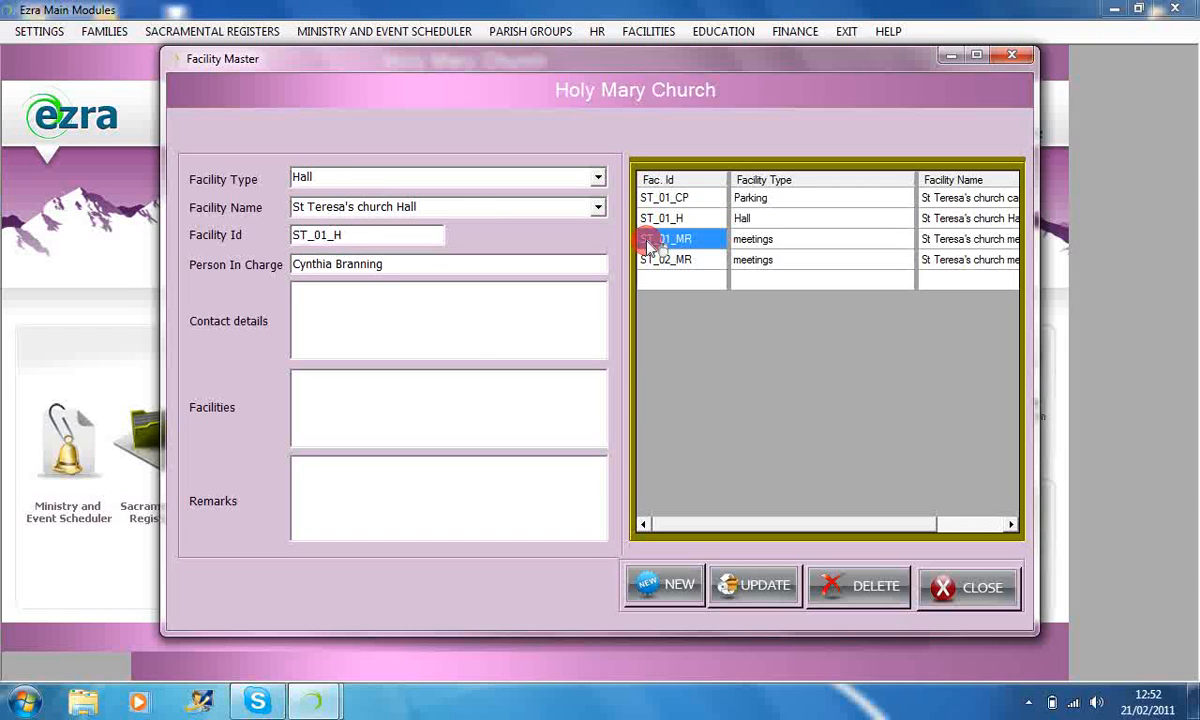
pyautogui.click(645, 261)
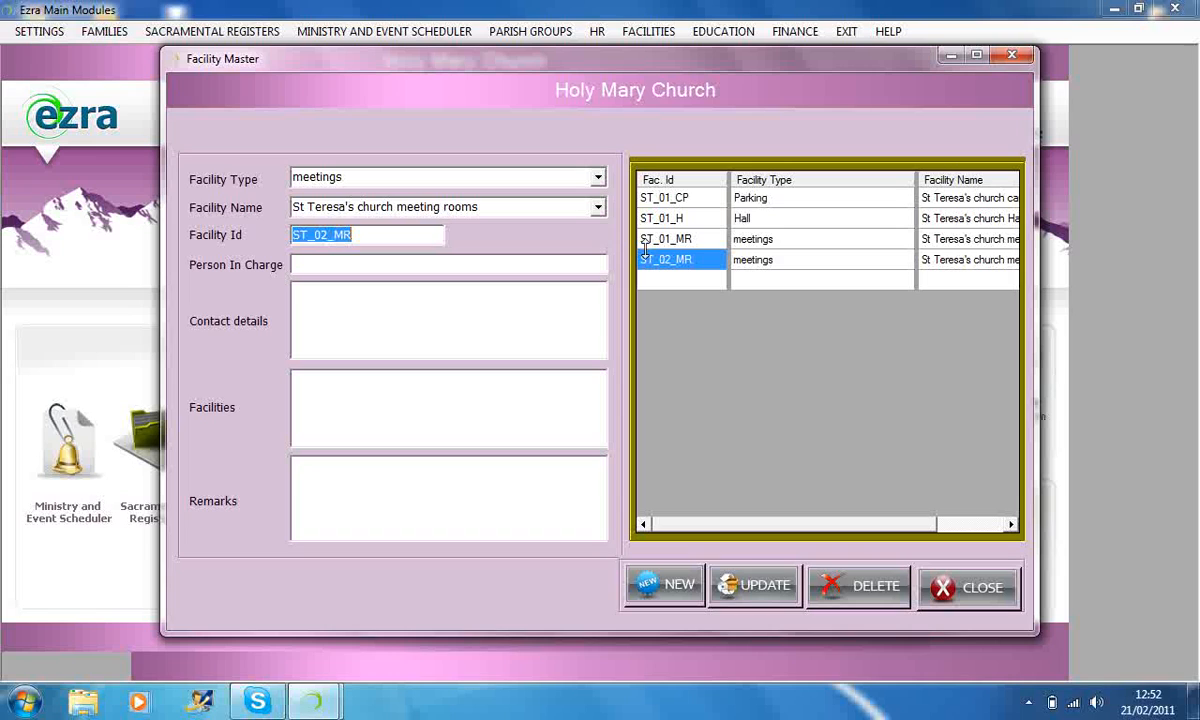
pyautogui.click(647, 199)
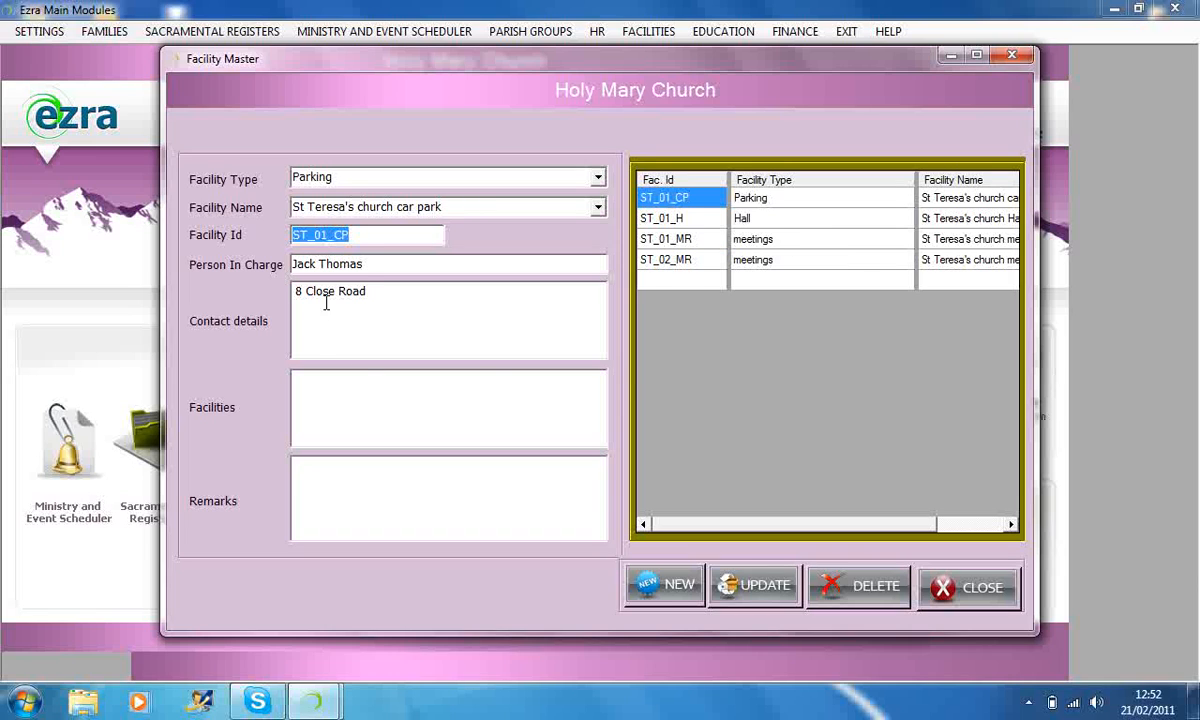
pyautogui.click(955, 591)
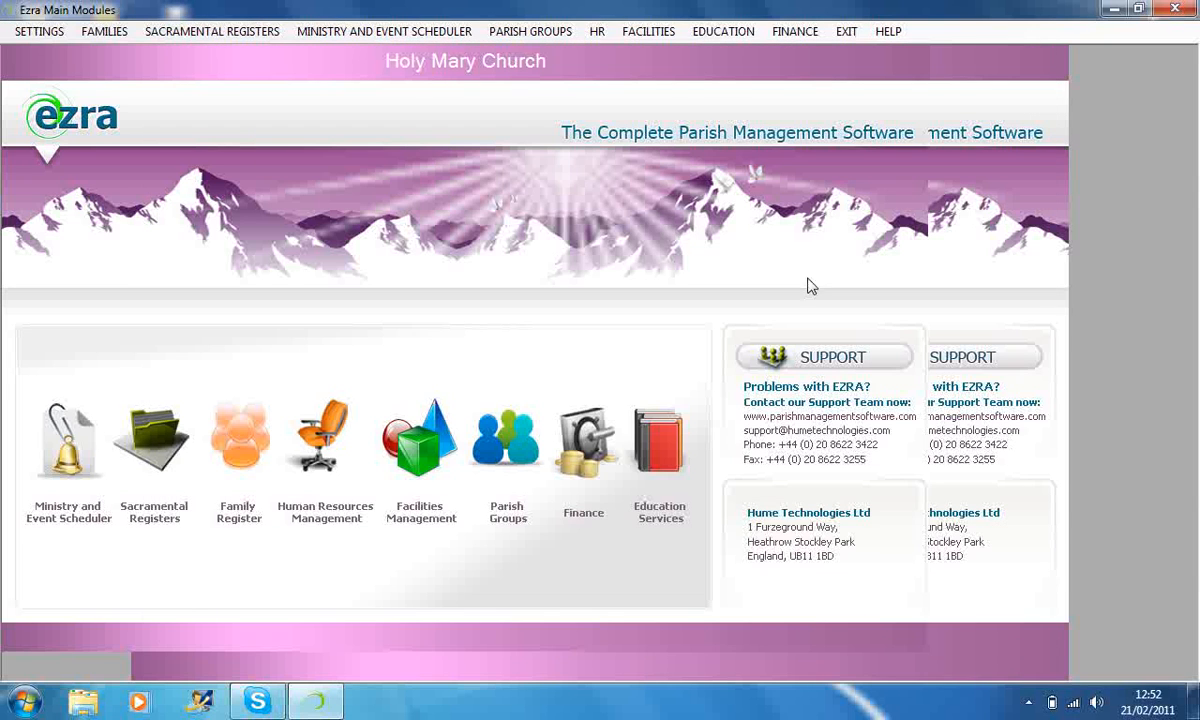
# Open the parish facility booking form, view the facility type and name choices, and close it without making a booking.
pyautogui.click(675, 38)
pyautogui.moveTo(700, 51)
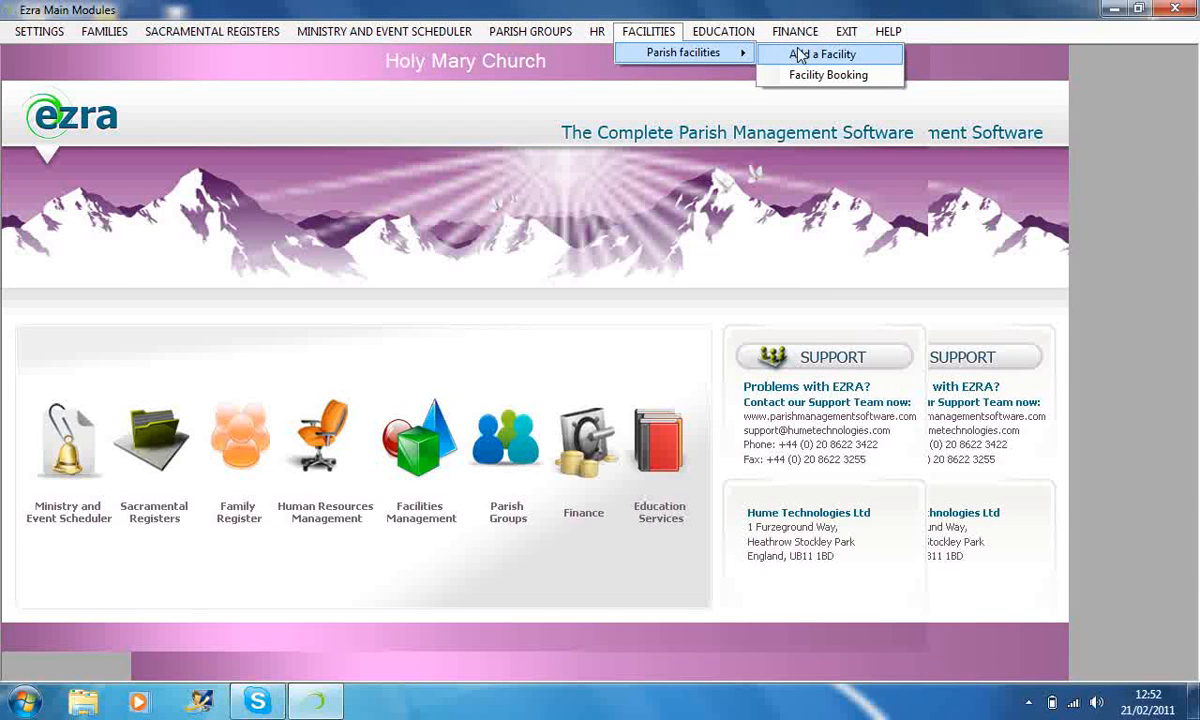
pyautogui.click(826, 79)
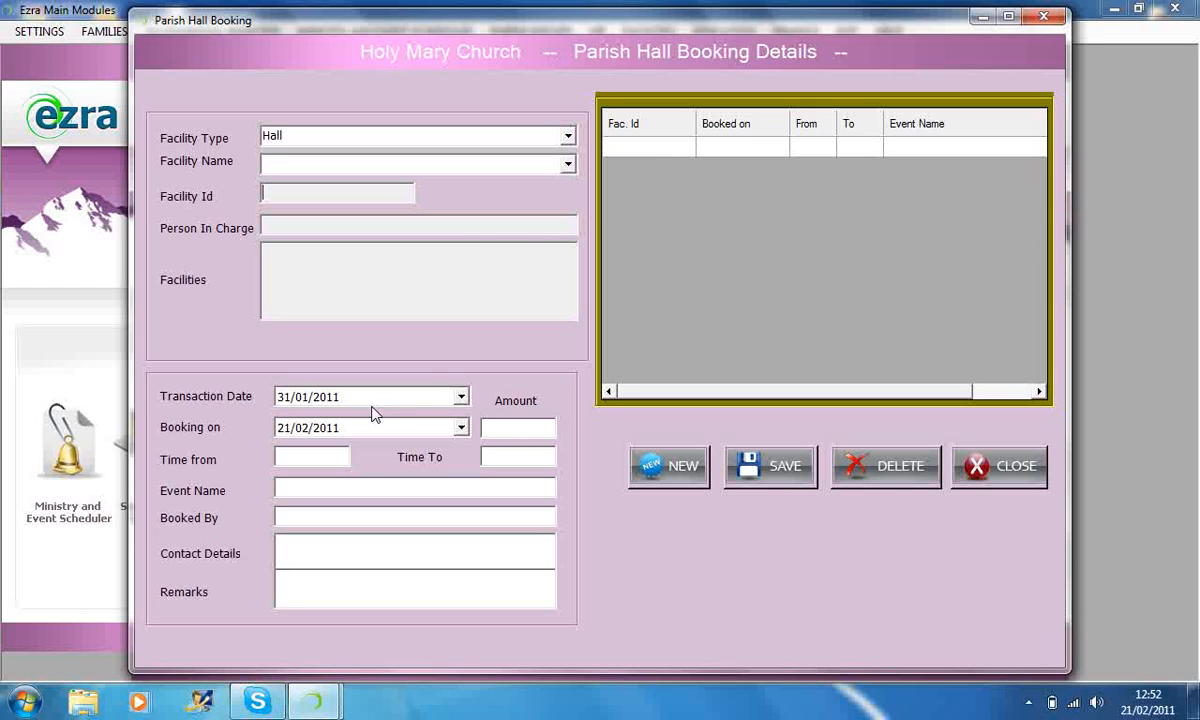
pyautogui.click(565, 137)
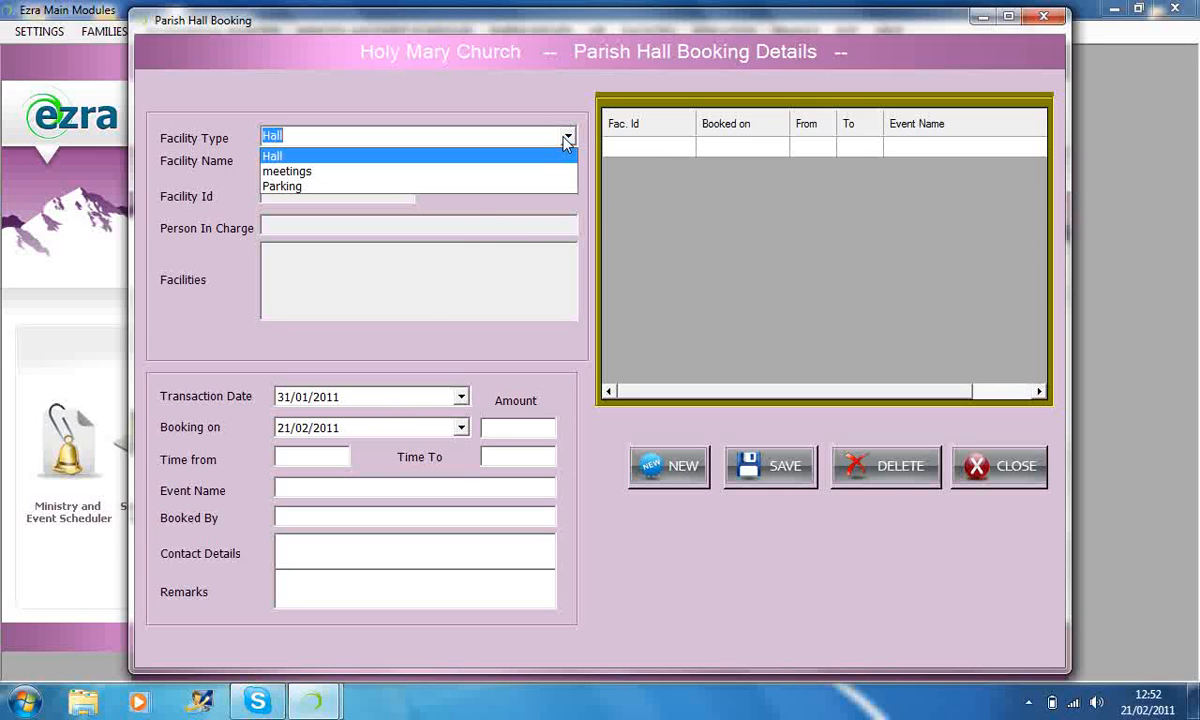
pyautogui.click(540, 198)
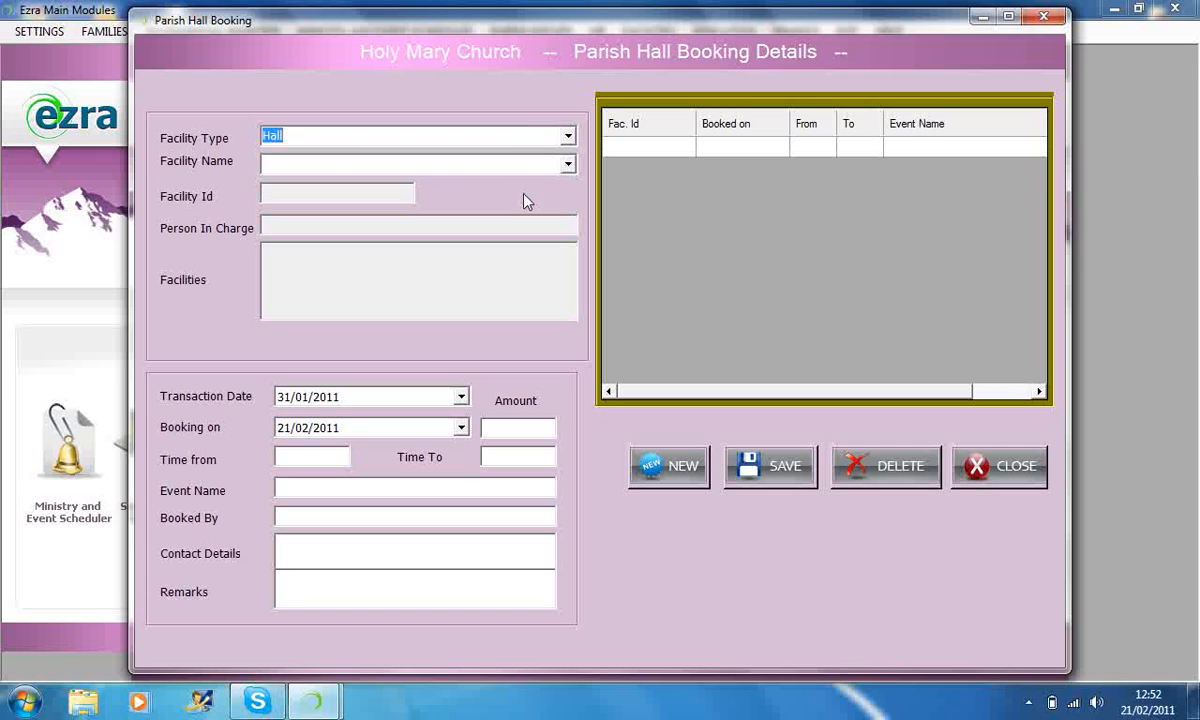
pyautogui.click(567, 165)
pyautogui.click(307, 458)
pyautogui.click(995, 468)
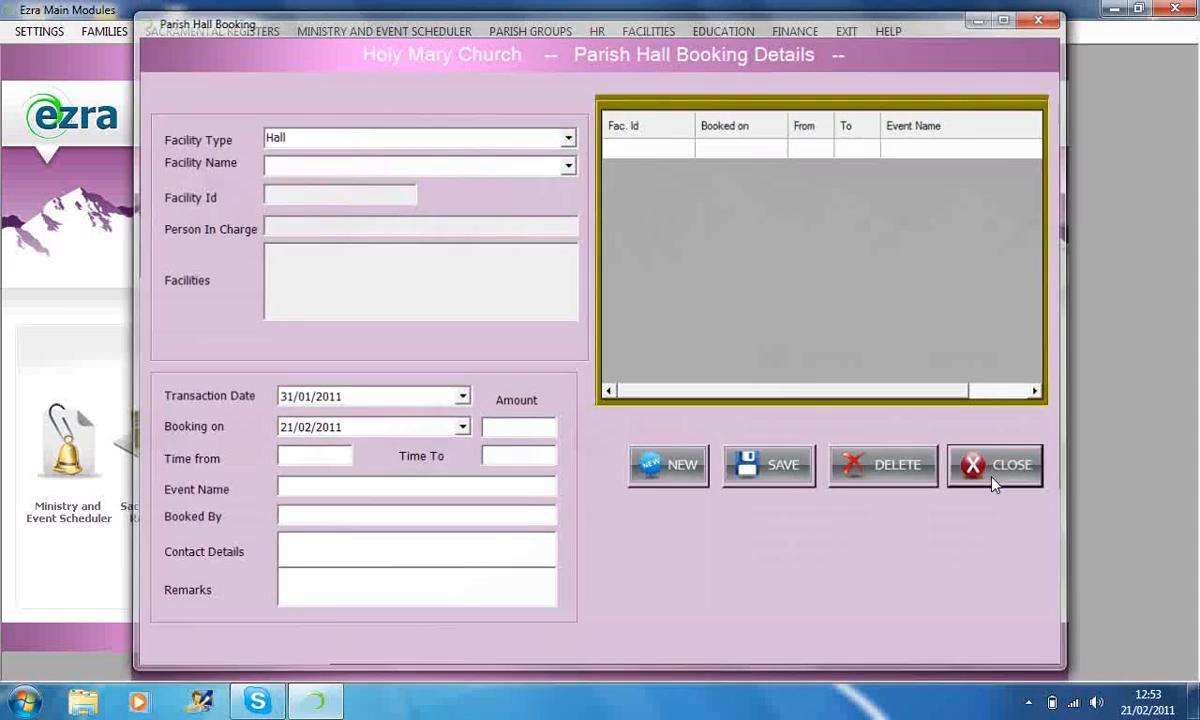
# Open the education institution details form and close it without entering an institution.
pyautogui.click(722, 33)
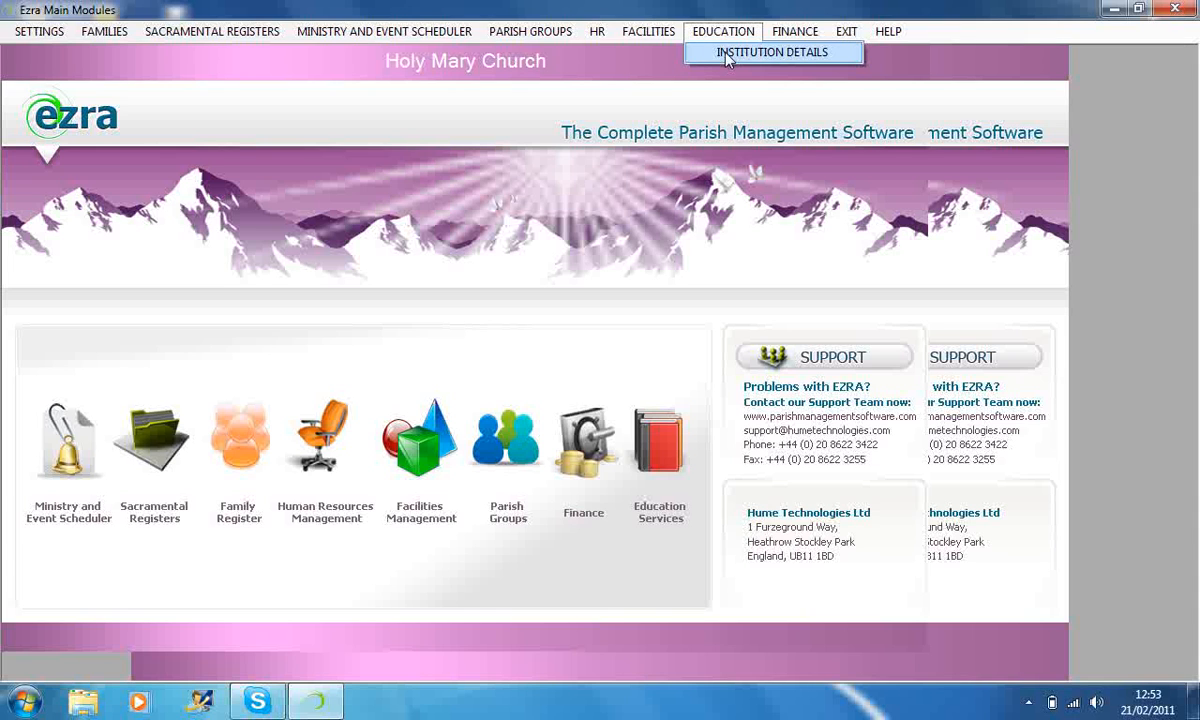
pyautogui.click(722, 51)
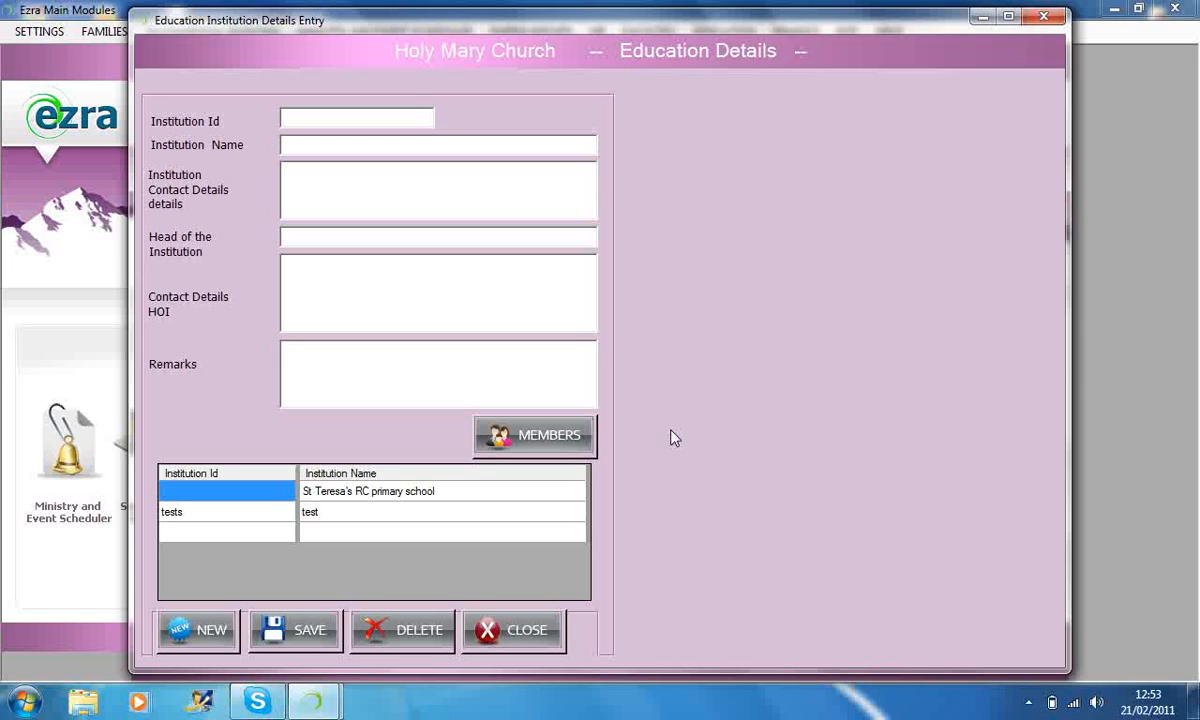
pyautogui.click(497, 637)
# Open the donations and collections voucher entry form and load vouchers 33 and 1 in turn.
pyautogui.click(794, 33)
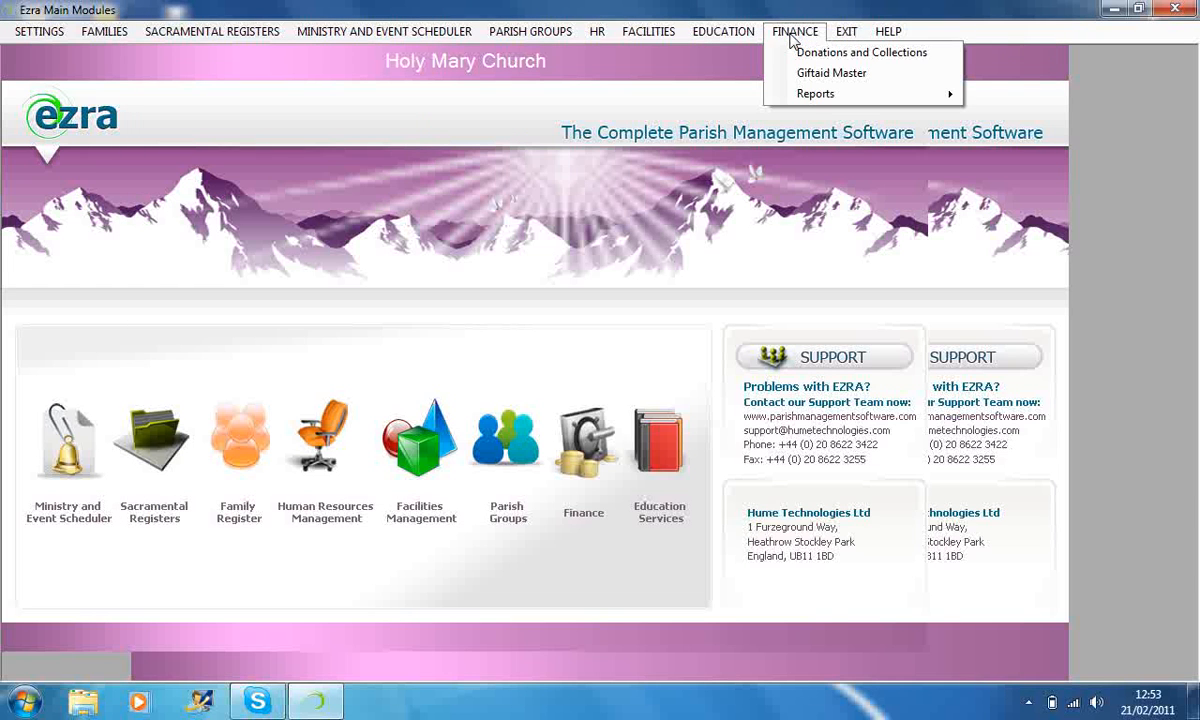
pyautogui.click(790, 54)
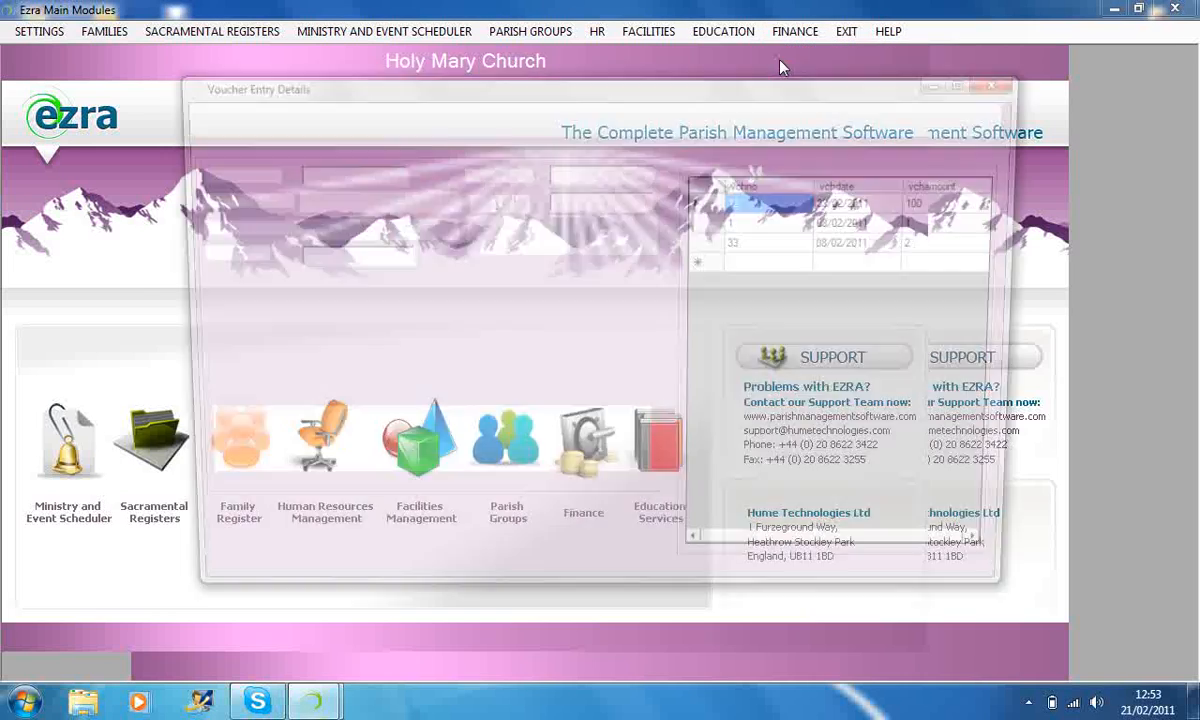
pyautogui.click(703, 245)
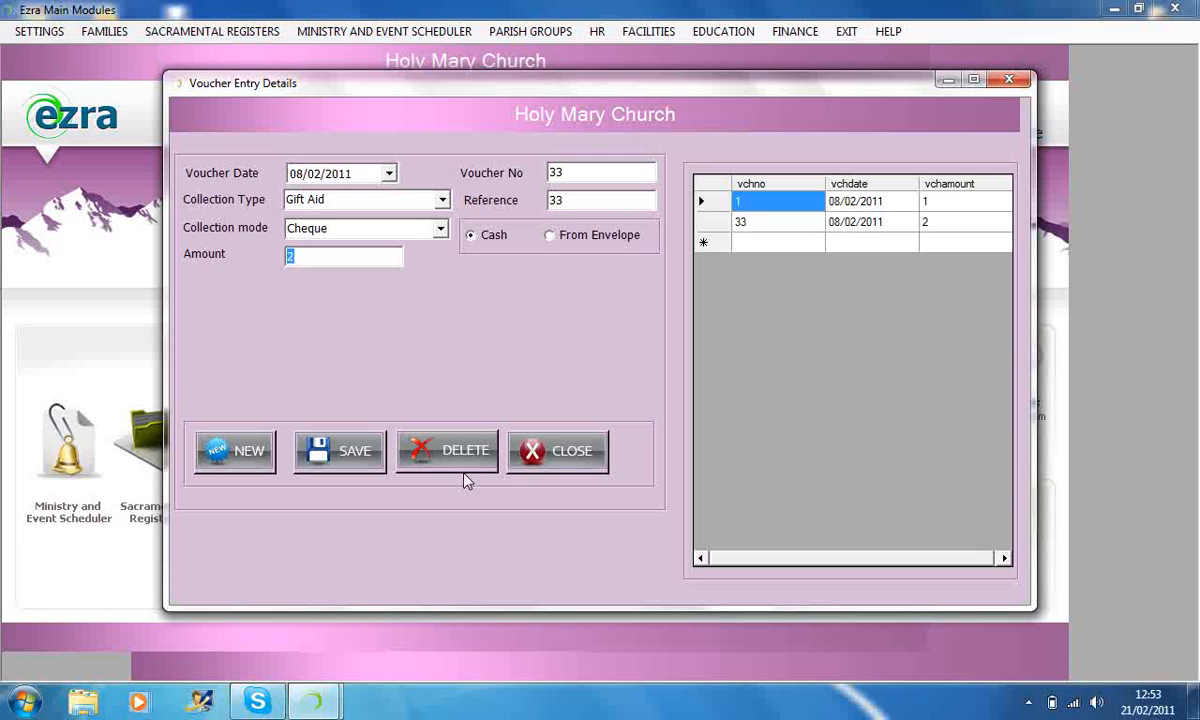
pyautogui.click(701, 208)
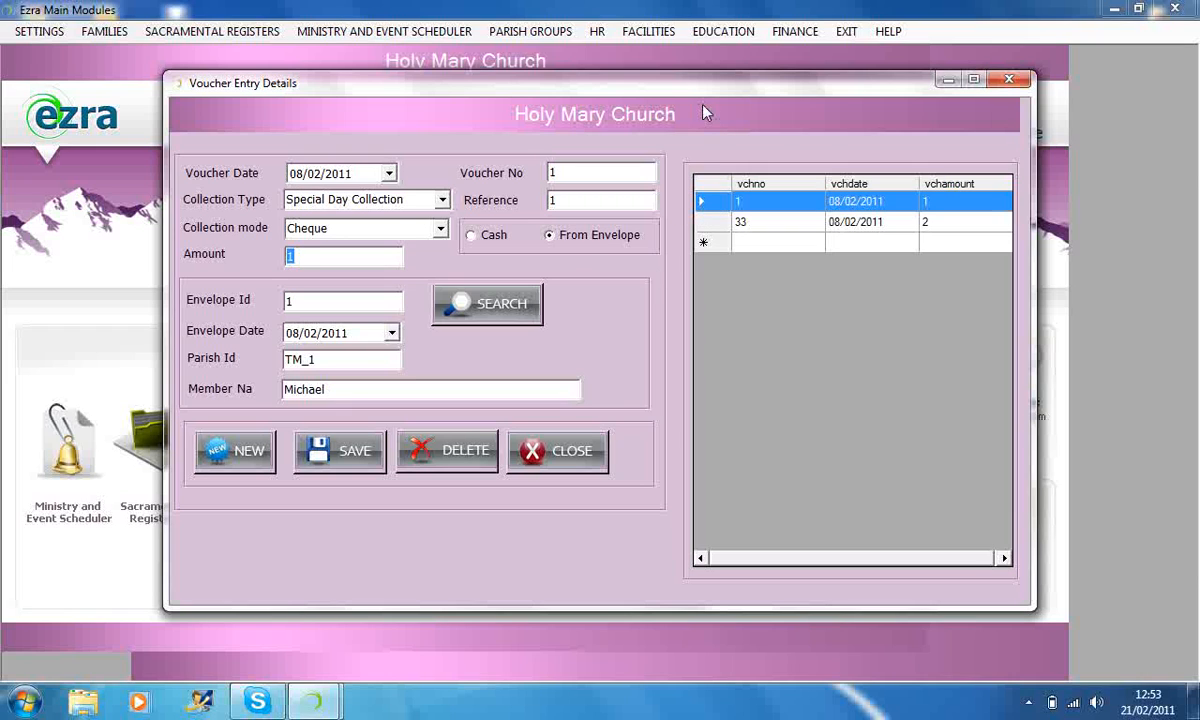
# Try to open the Giftaid Master form, bring the voucher entry form back into view and close it.
pyautogui.click(800, 33)
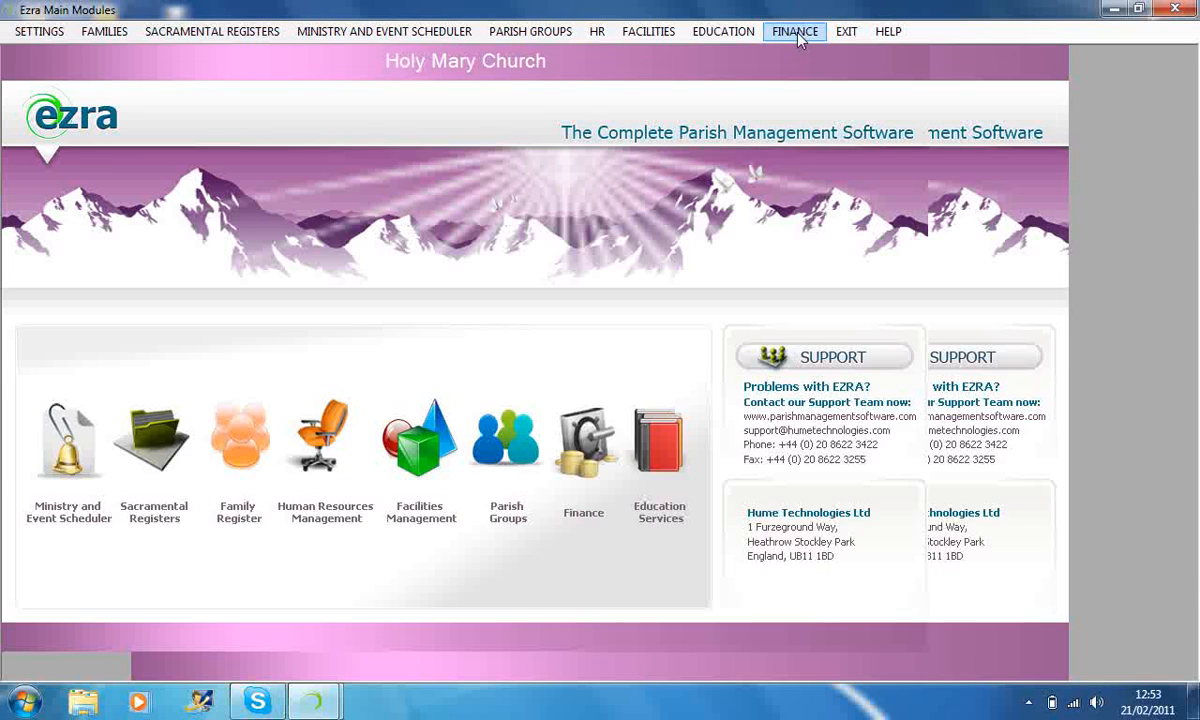
pyautogui.click(800, 33)
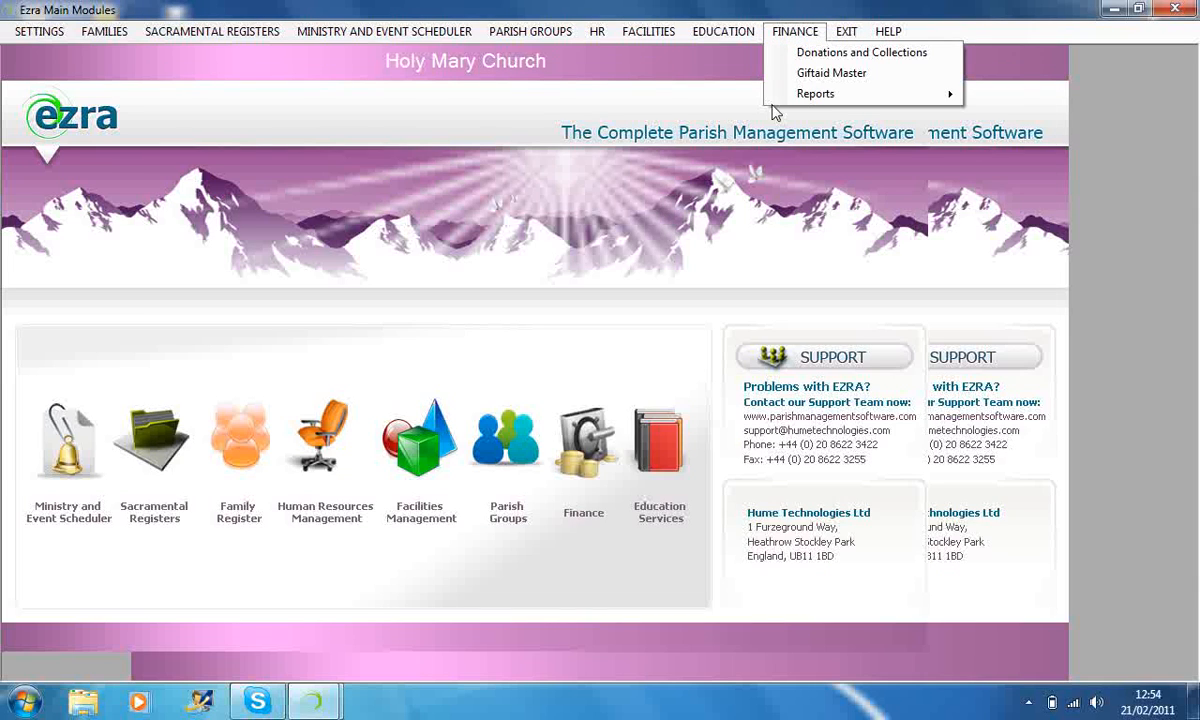
pyautogui.click(805, 73)
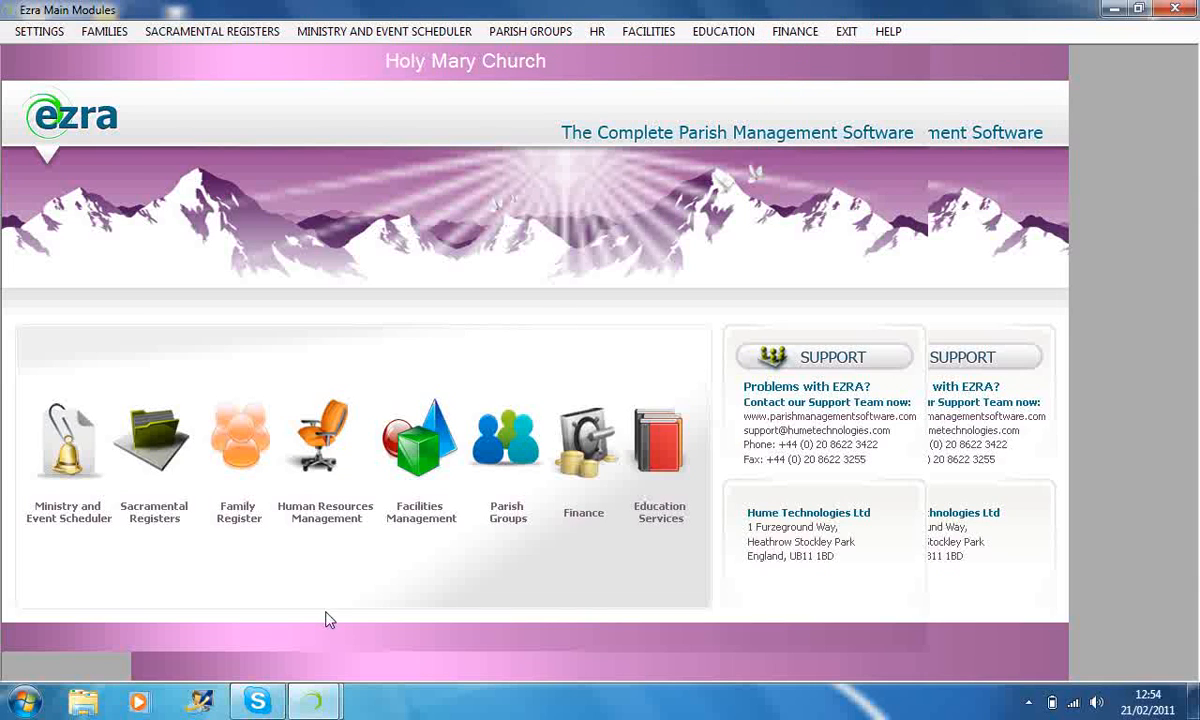
pyautogui.moveTo(313, 700)
pyautogui.click(400, 600)
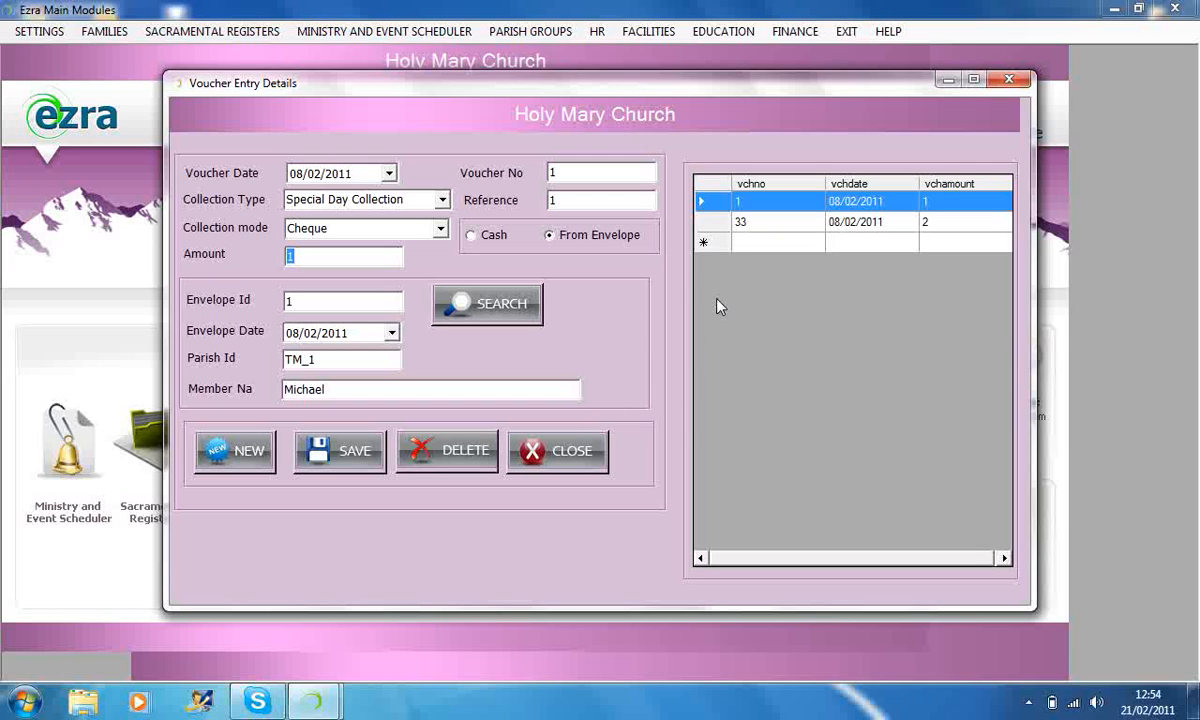
pyautogui.click(571, 460)
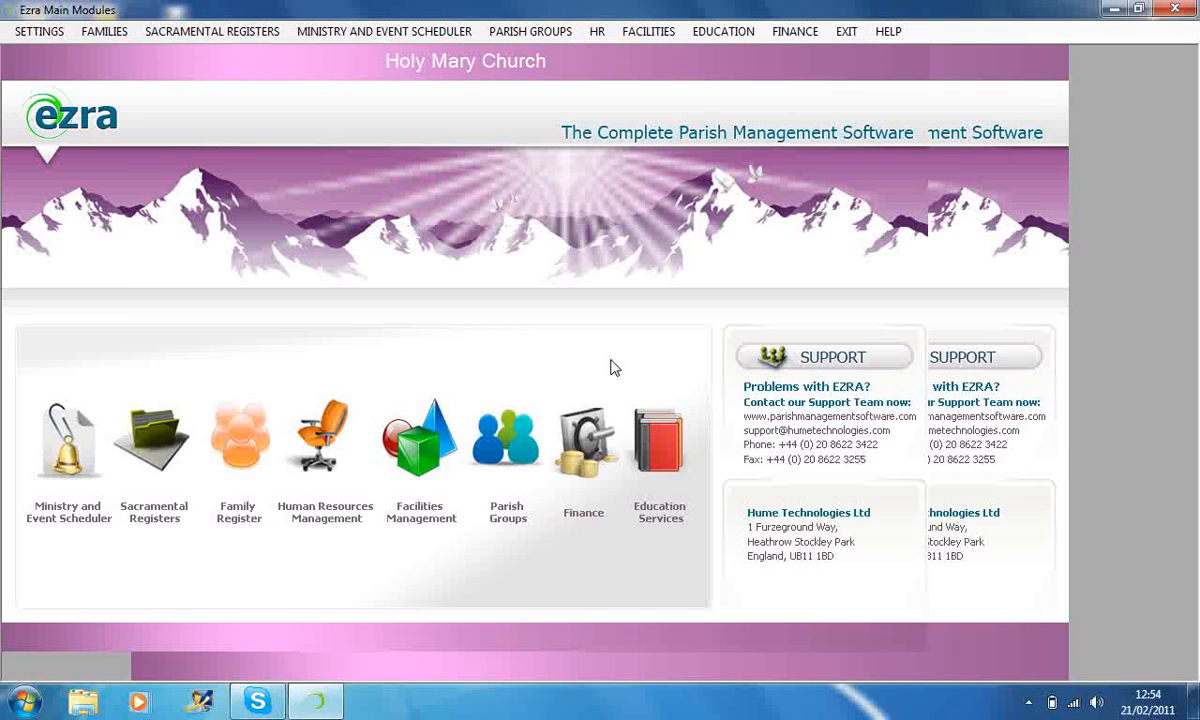
# Open the Giftaid Master envelope issue form and close it without issuing envelopes.
pyautogui.click(790, 32)
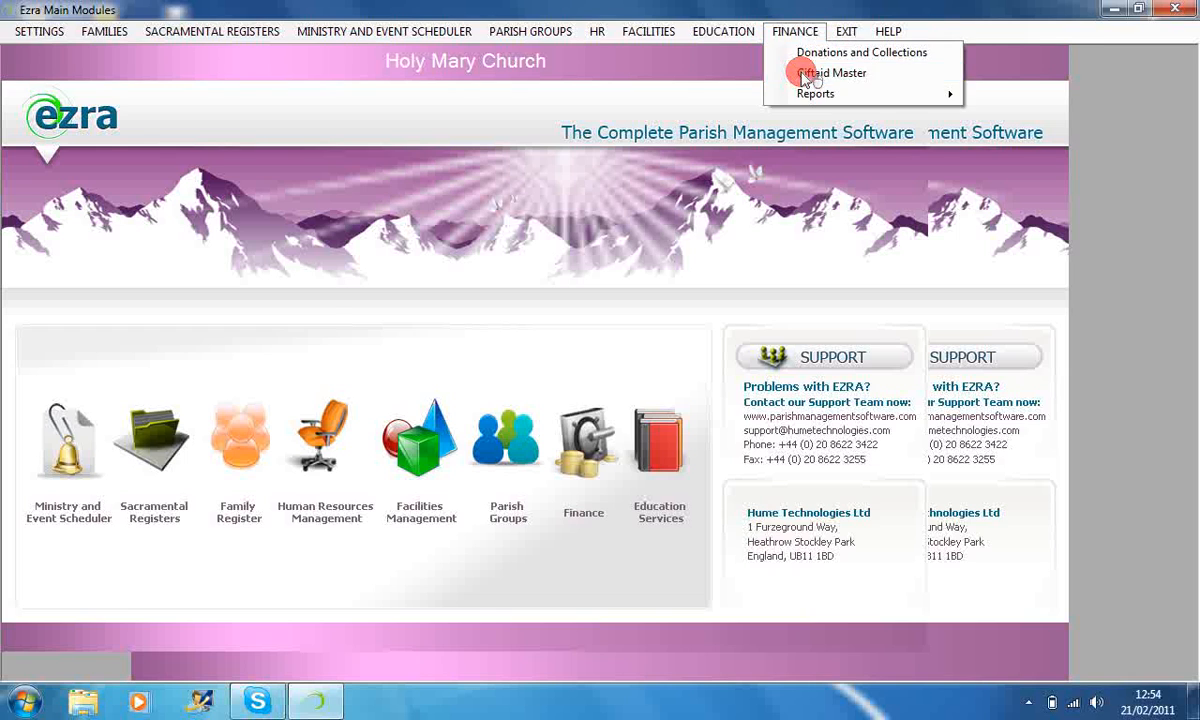
pyautogui.click(803, 75)
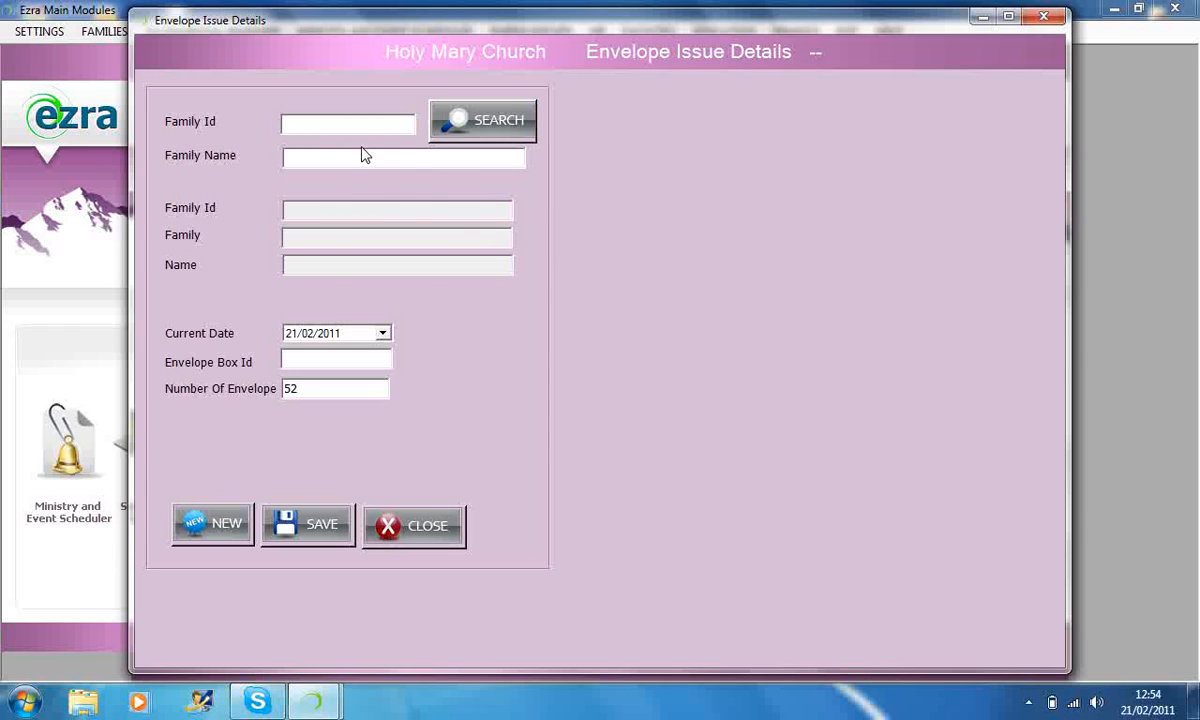
pyautogui.click(413, 530)
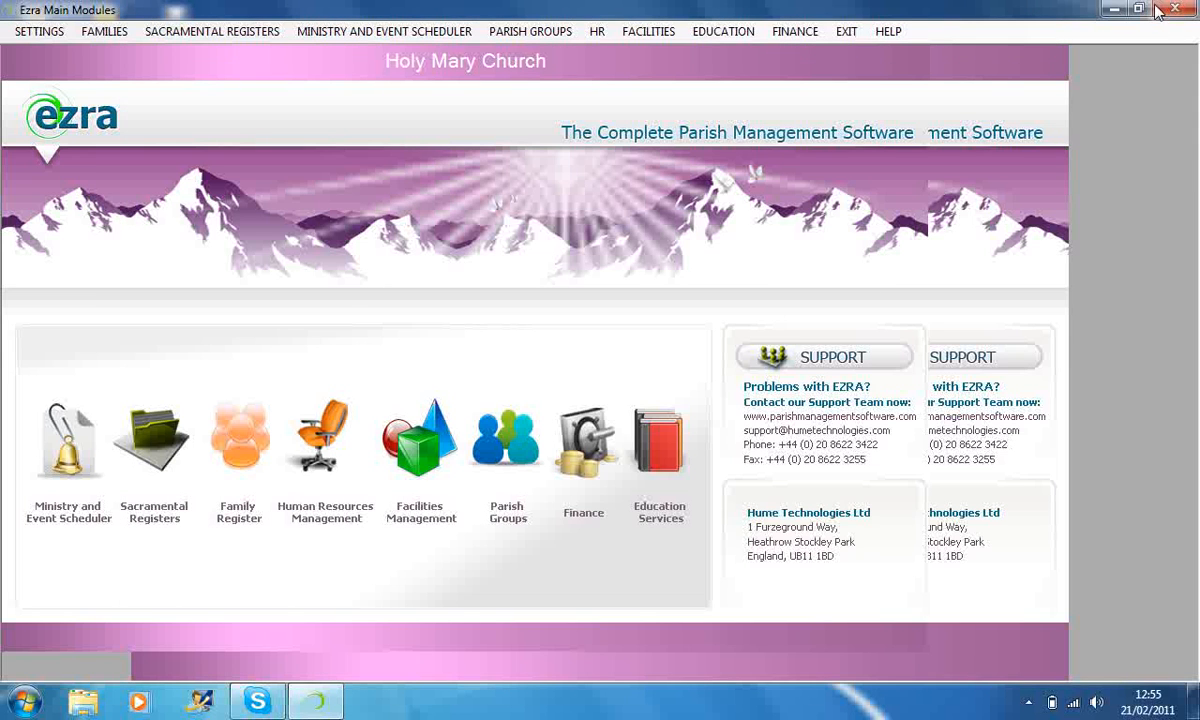
# Exit EZRA and switch to the Debut screen recorder.
pyautogui.click(848, 33)
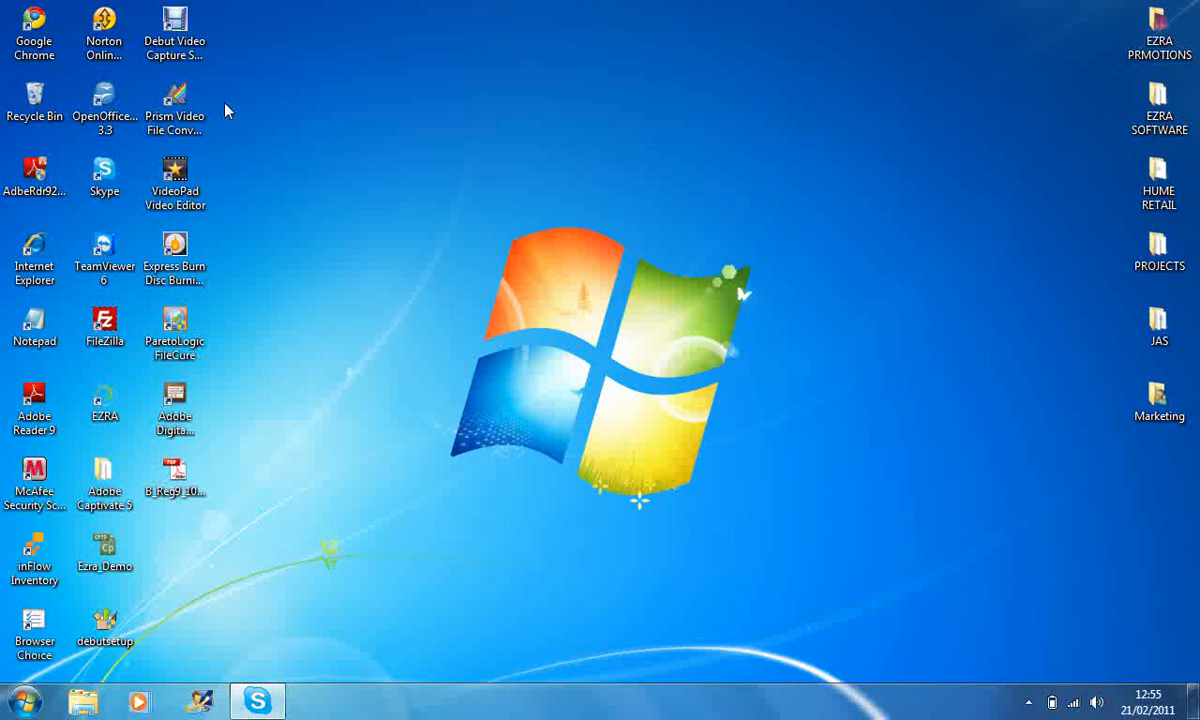
pyautogui.click(170, 52)
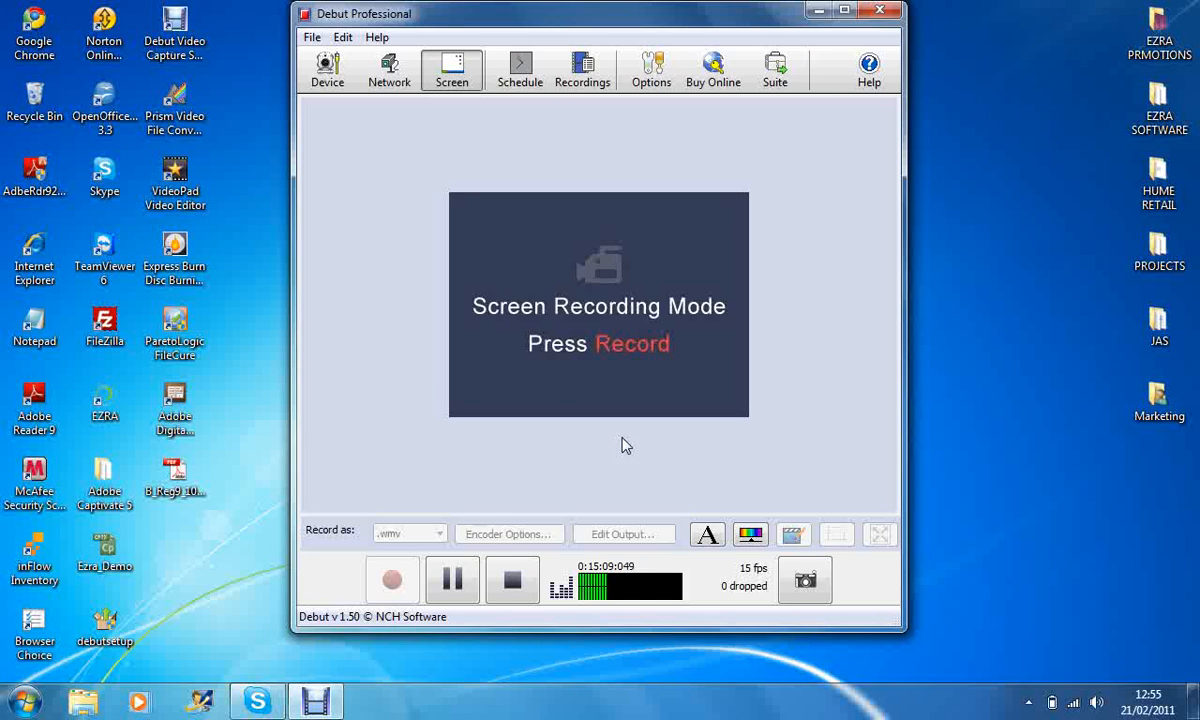